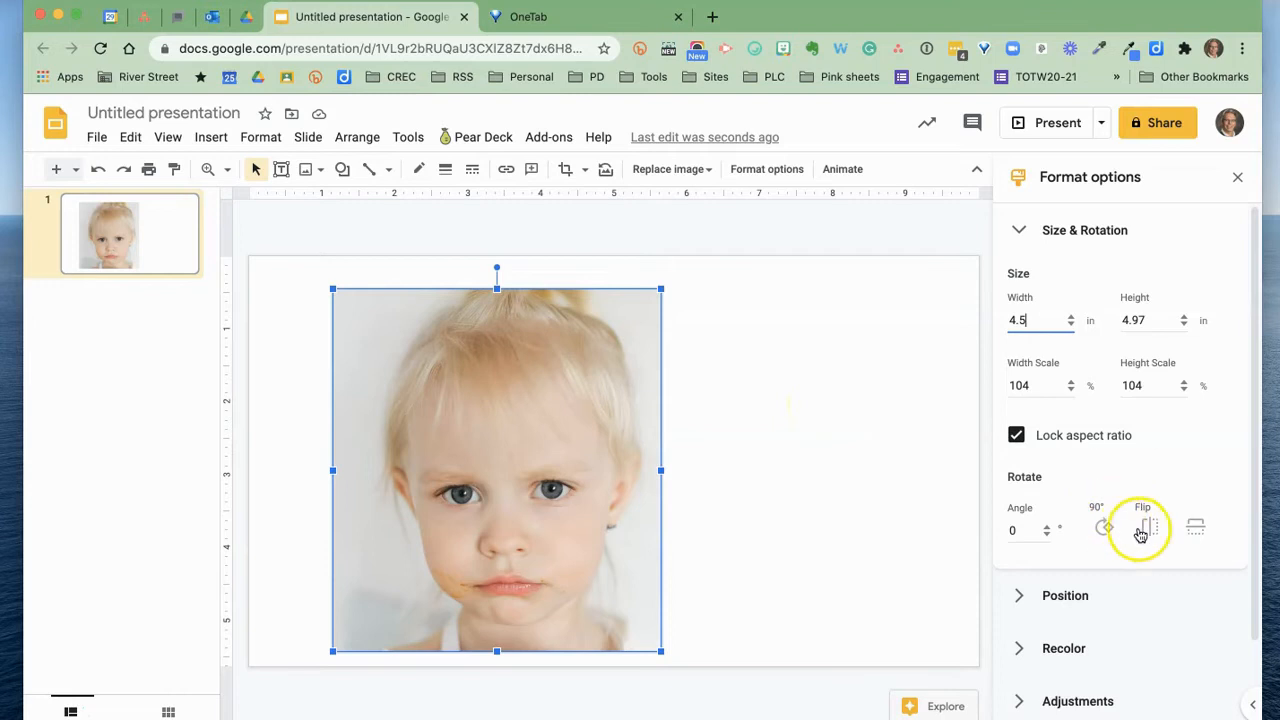
- Flip the portrait photo horizontally and back, and try tilting it about 10.6° clockwise before returning it upright
click(1151, 528)
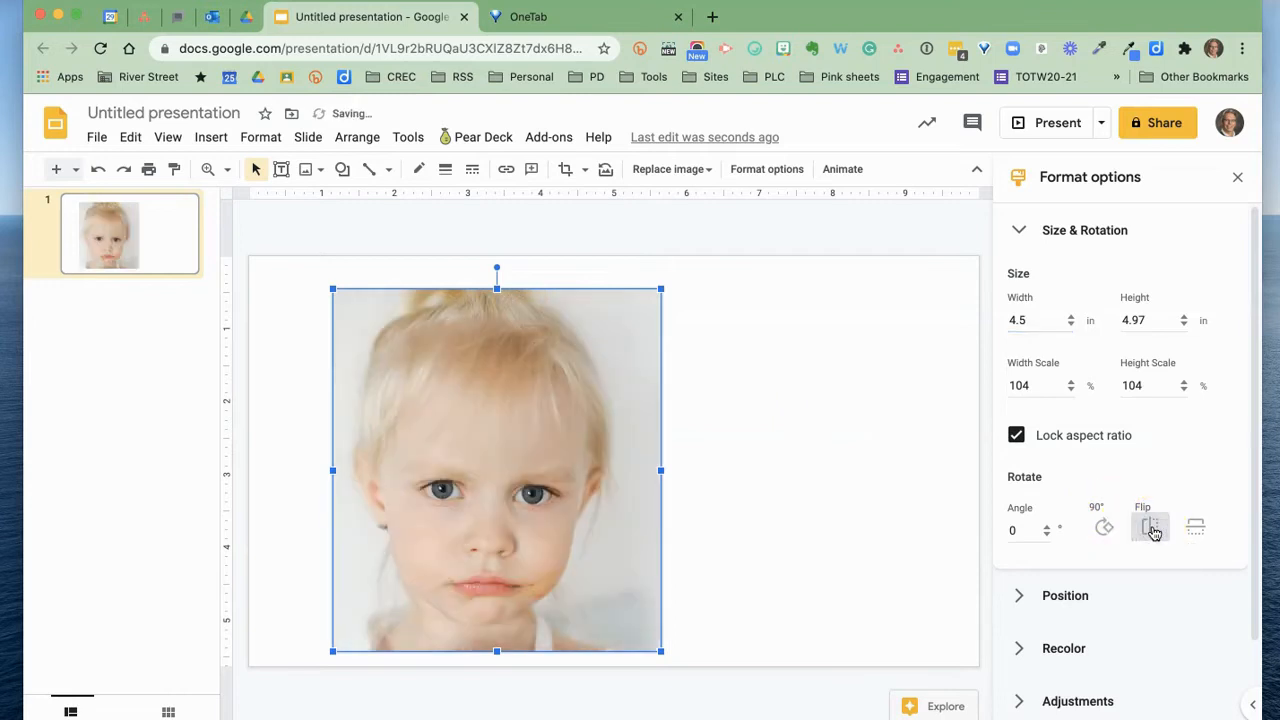
click(1151, 528)
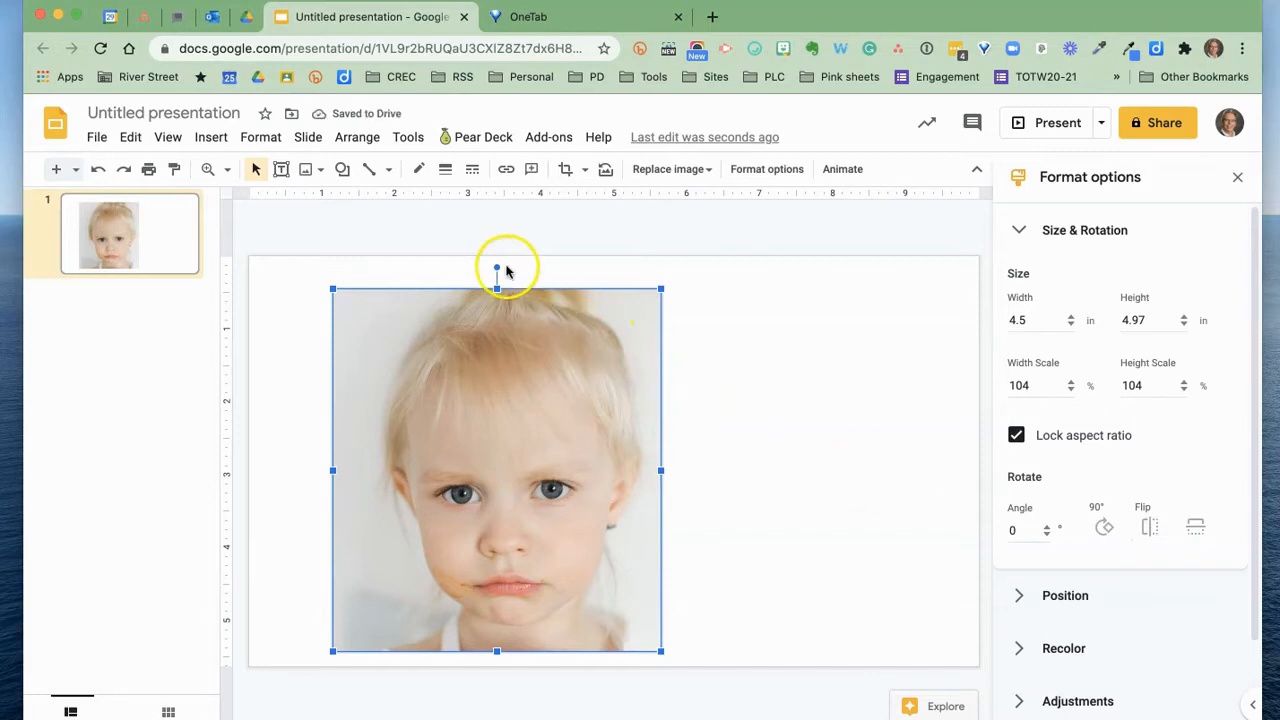
drag(499, 265, 534, 267)
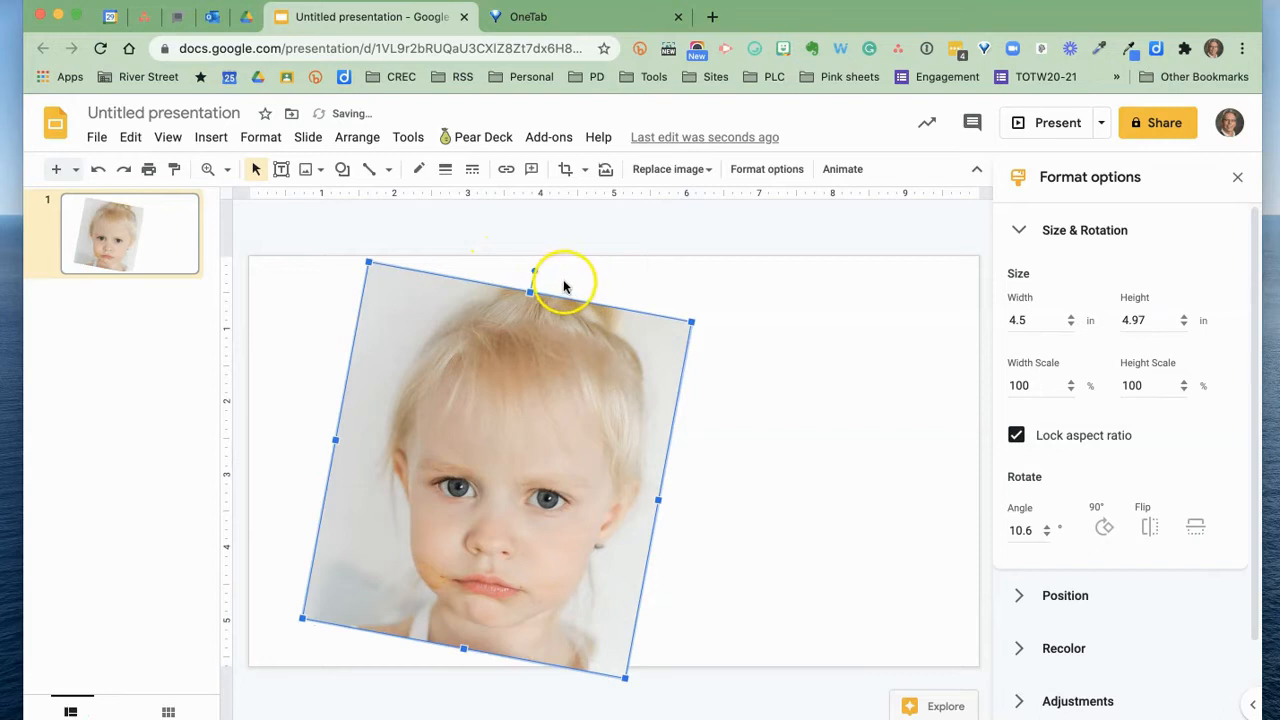
drag(523, 273, 501, 273)
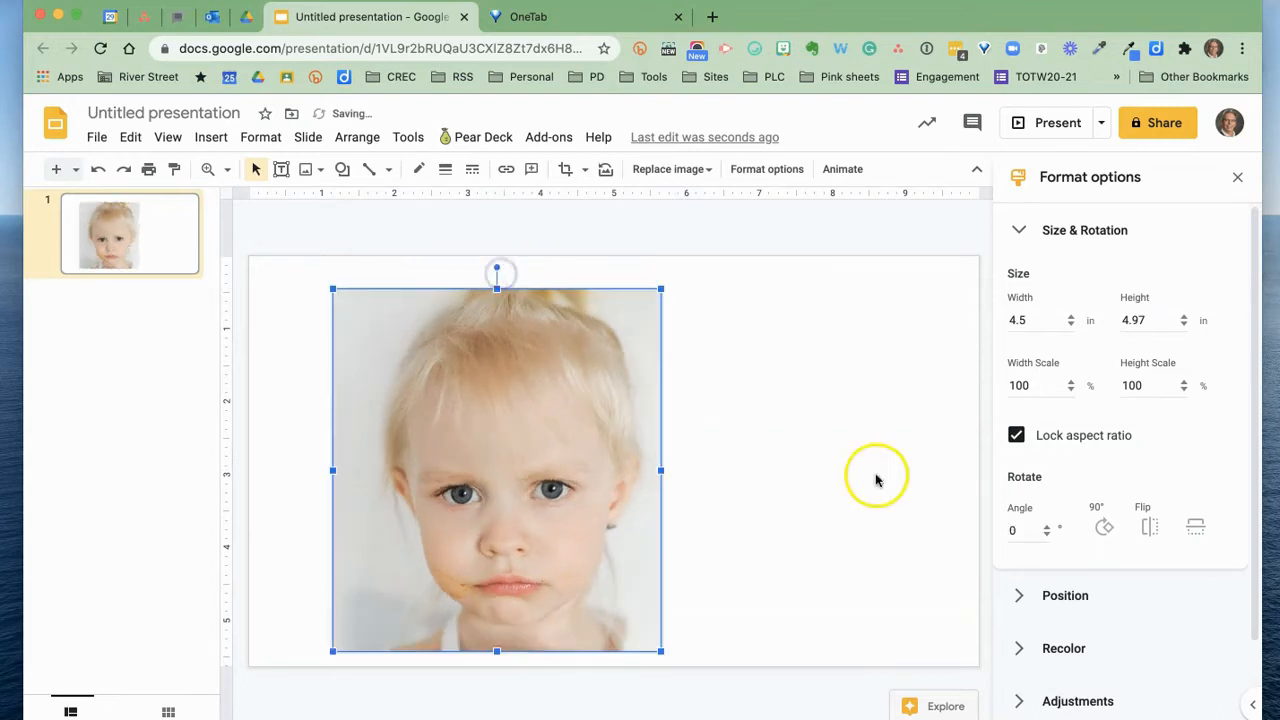
- Try nudging the photo's rotation angle in small increments both ways, ending at 0°
click(1046, 527)
click(1046, 527)
click(1048, 538)
click(1048, 538)
click(1048, 538)
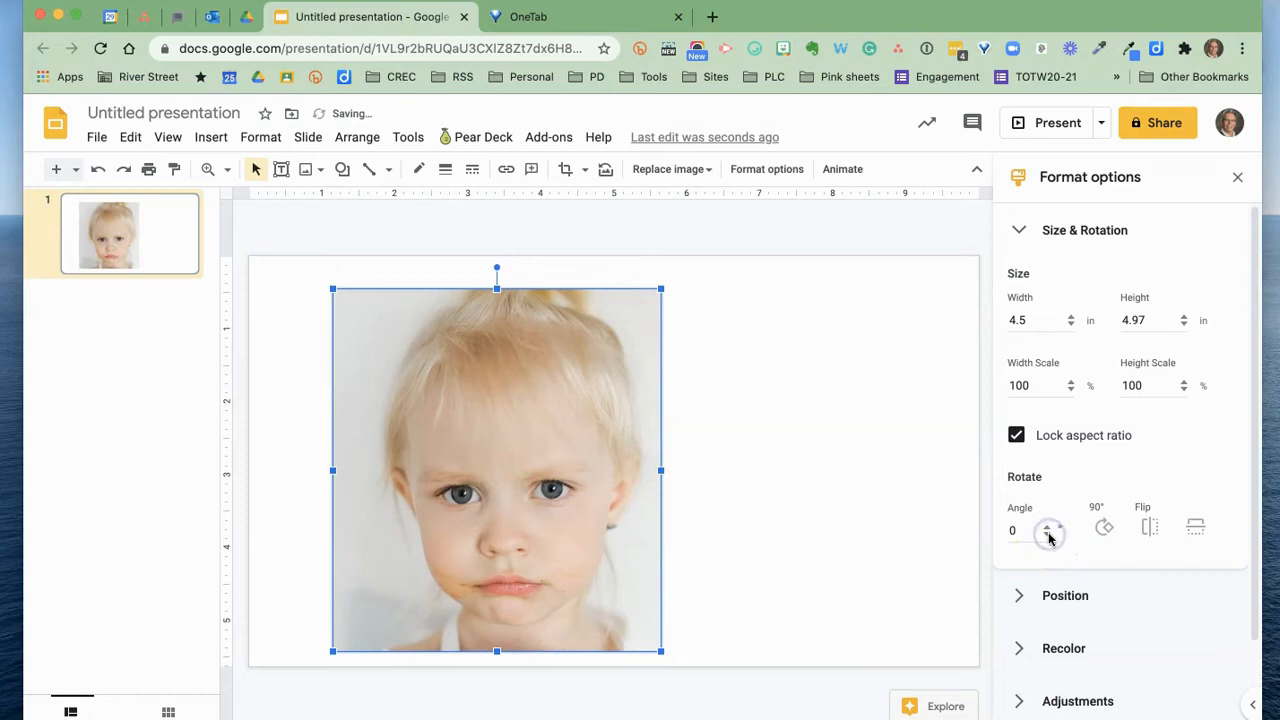
- Recolor the portrait photo with the grayscale Light 4 preset
click(1017, 230)
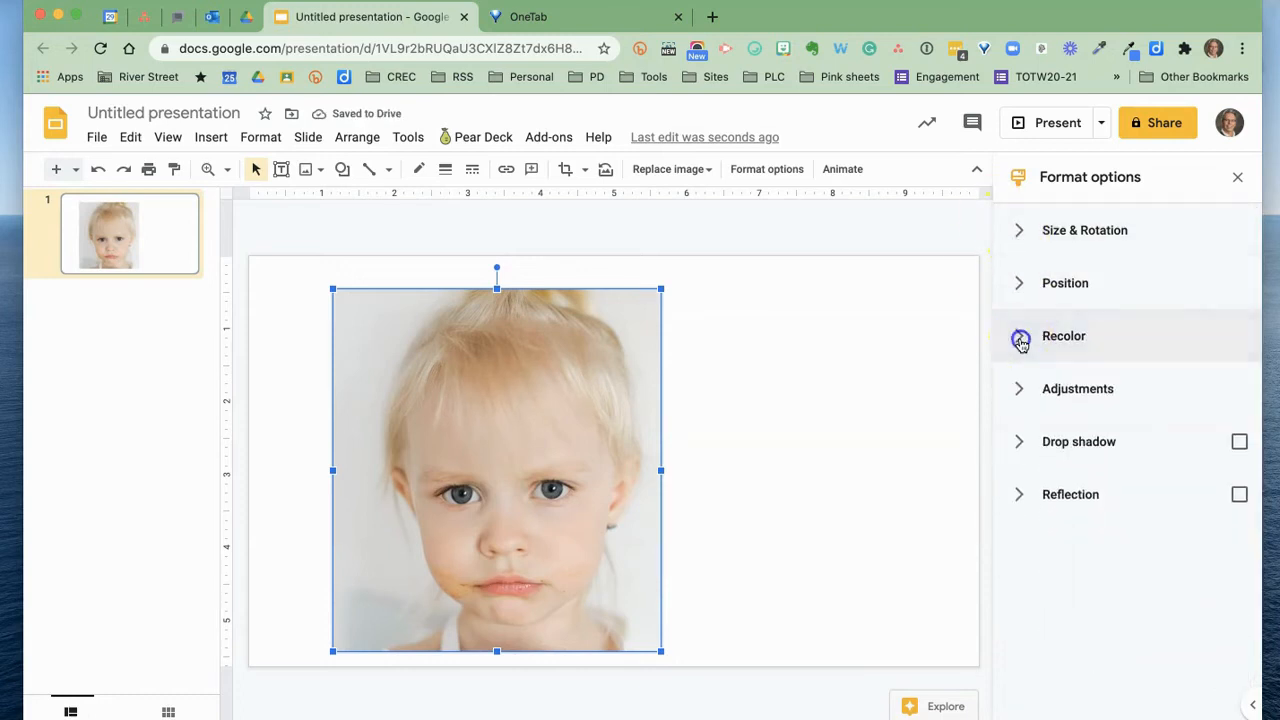
click(1020, 340)
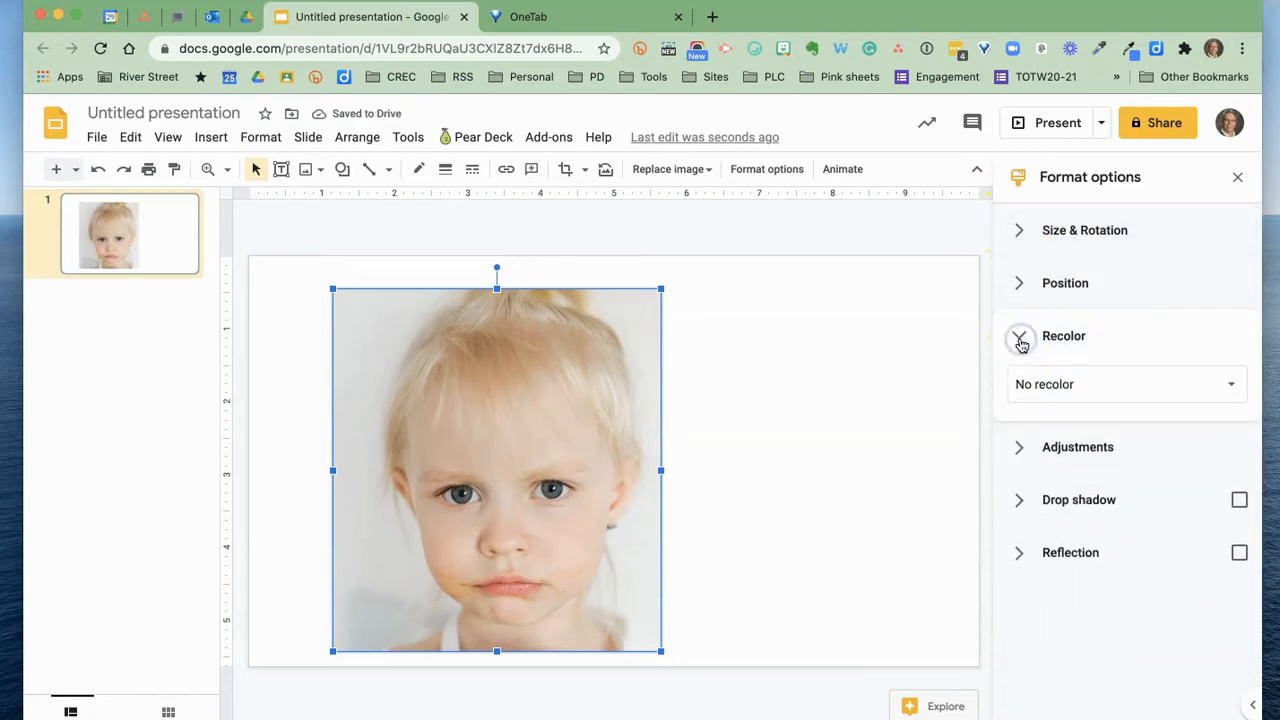
click(1229, 384)
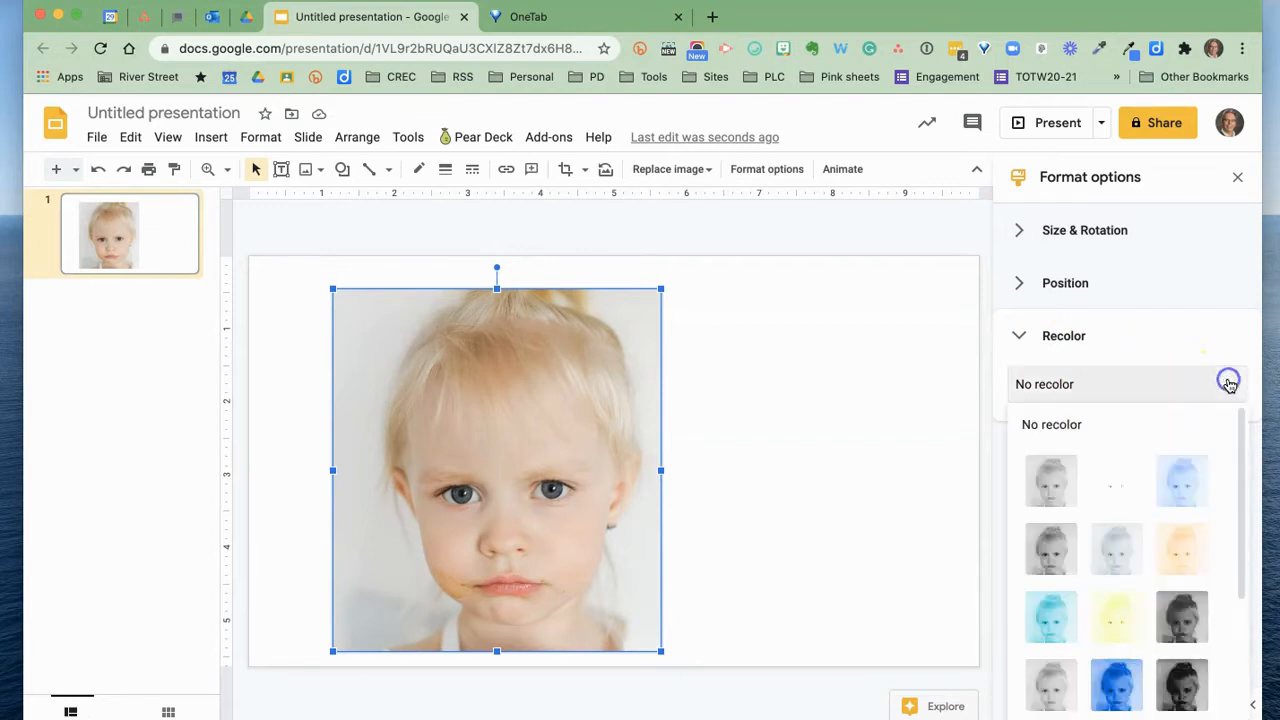
click(1050, 548)
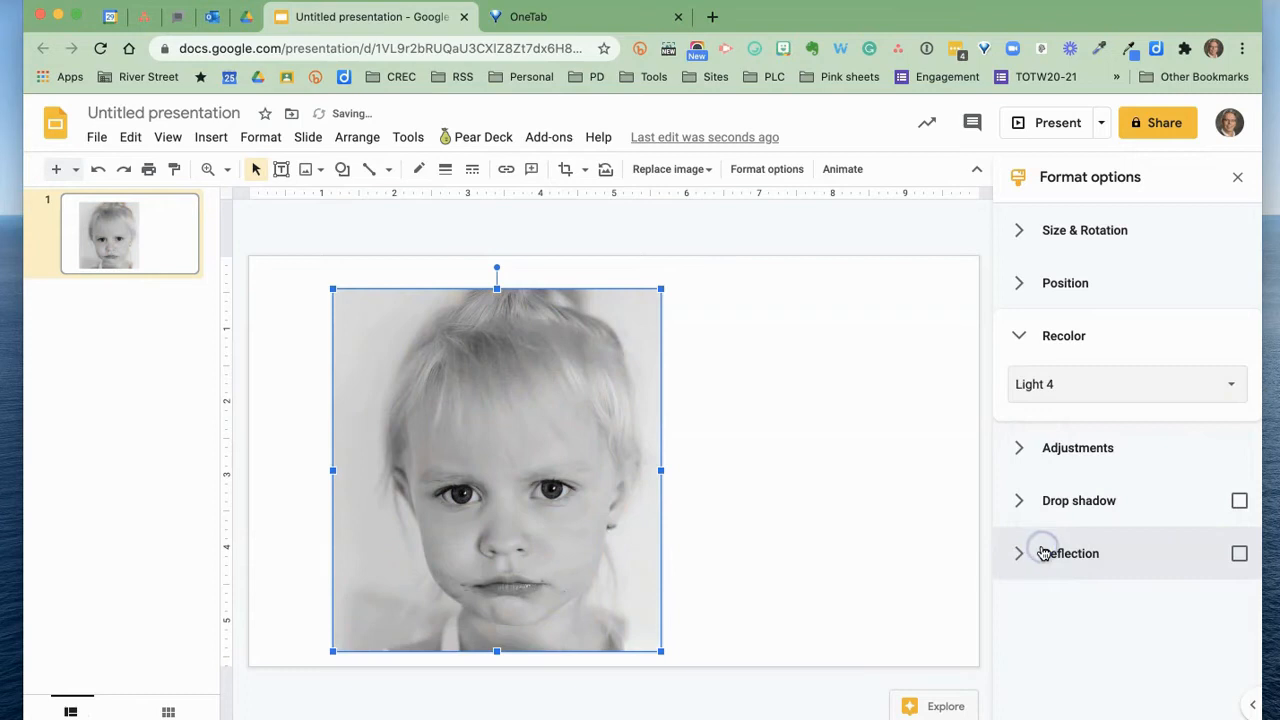
- Try the blue Light 3 and the orange Light 6 recolor presets on the photo
click(1231, 384)
click(1196, 473)
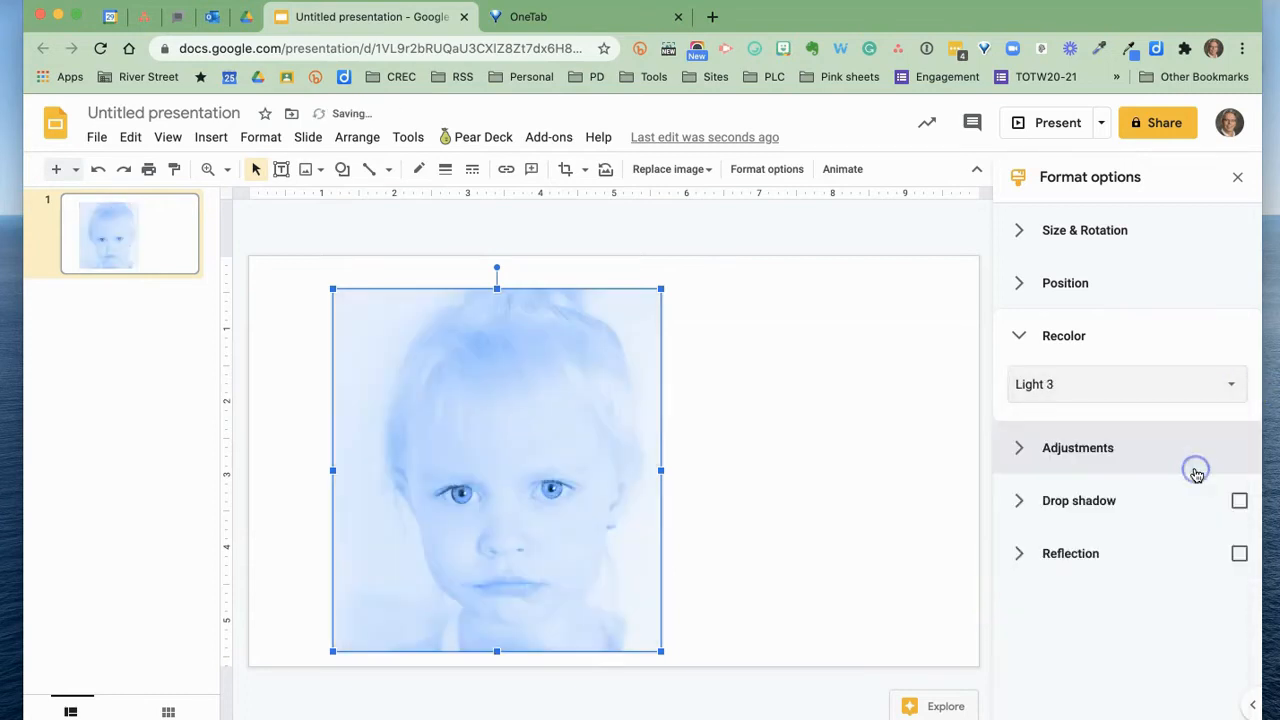
click(1227, 387)
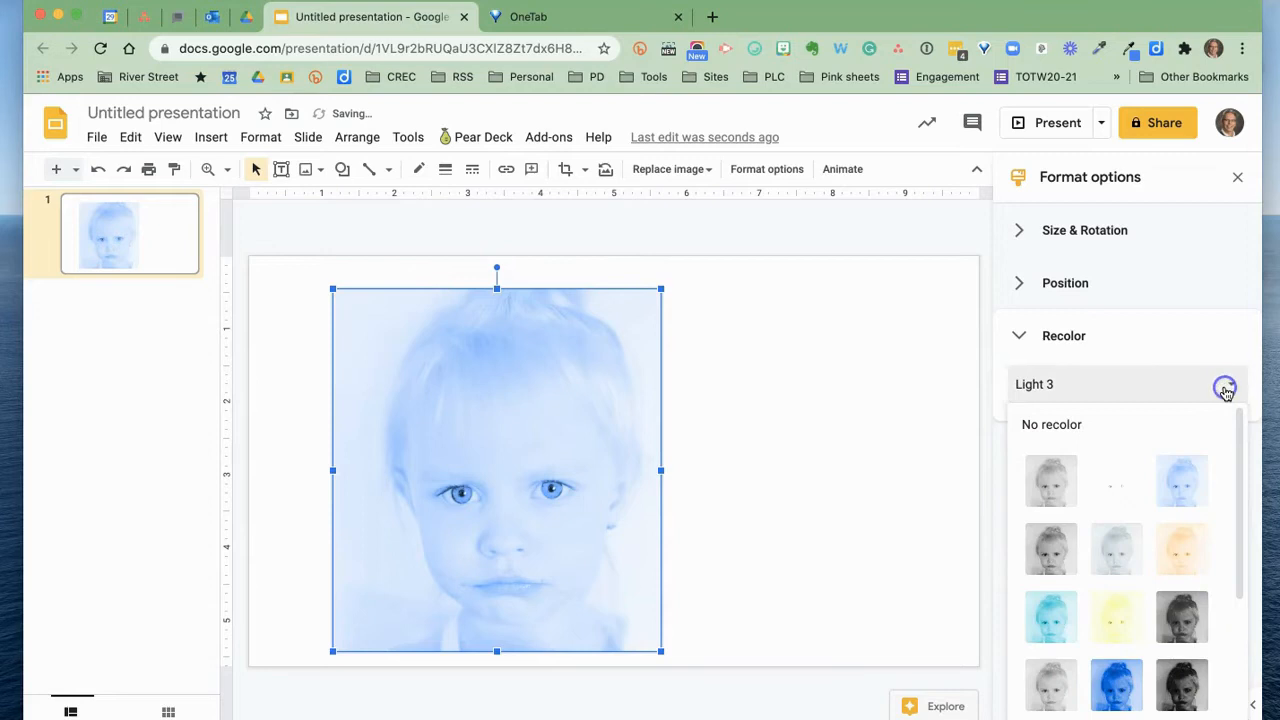
click(1168, 556)
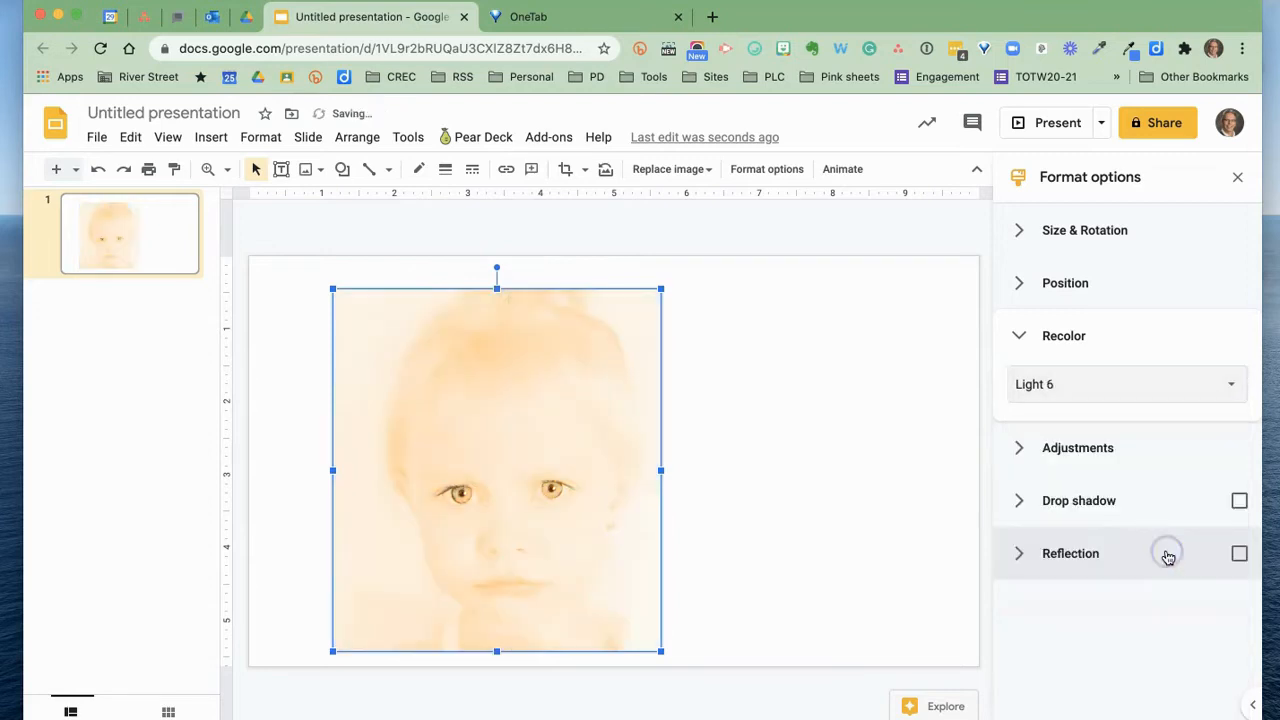
- Try the Sepia recolor preset on the photo
click(1234, 380)
scroll(1141, 529, down, 3)
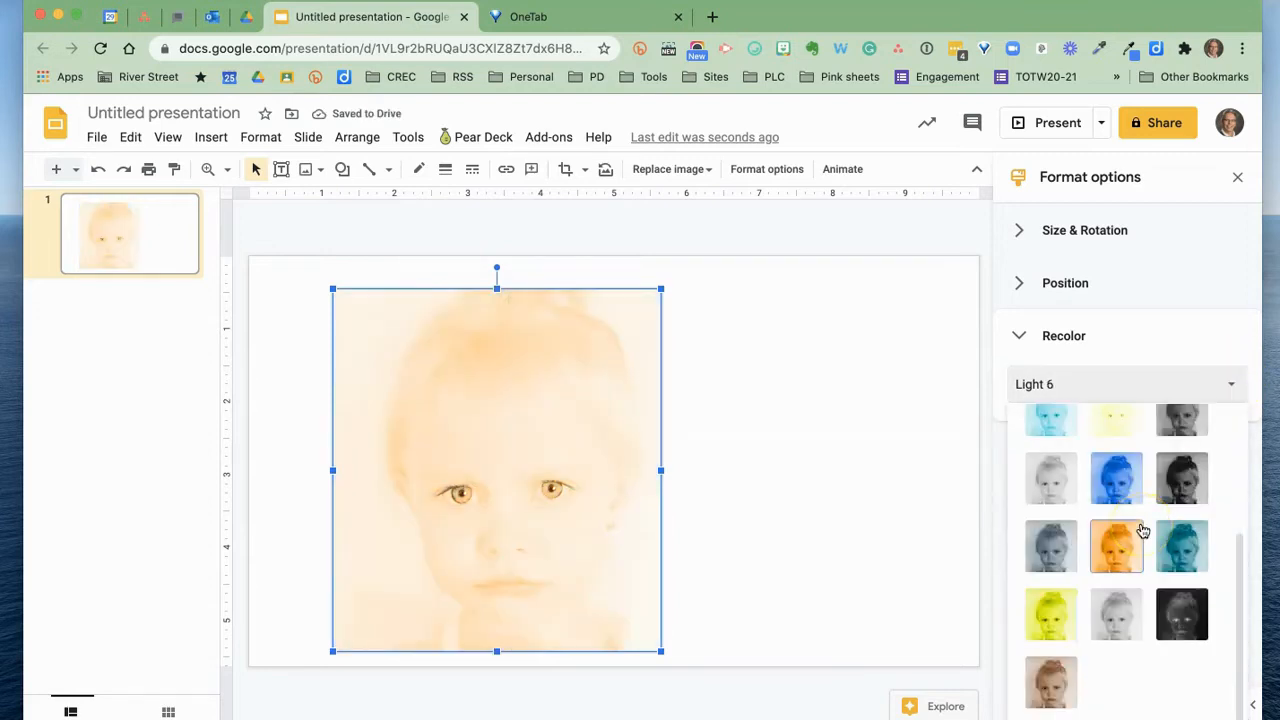
click(1050, 682)
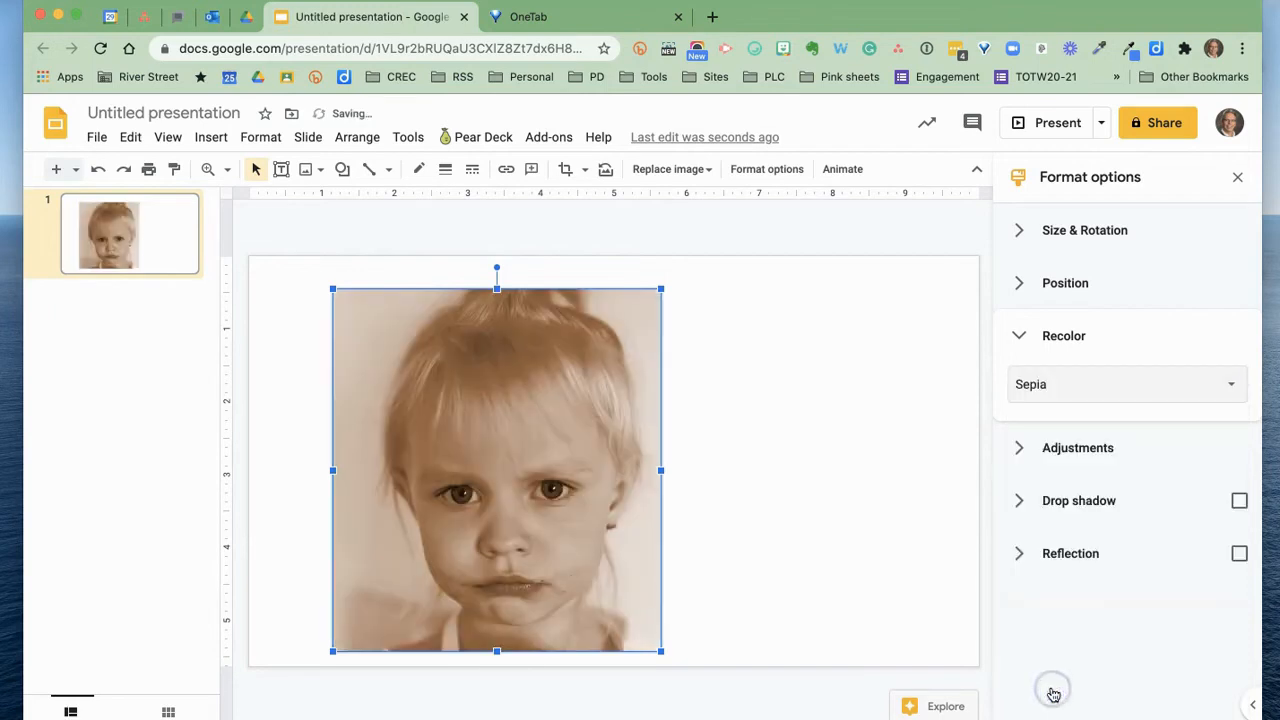
- Try the pale gray Light 1 recolor on the photo and return it to Light 4
click(1228, 385)
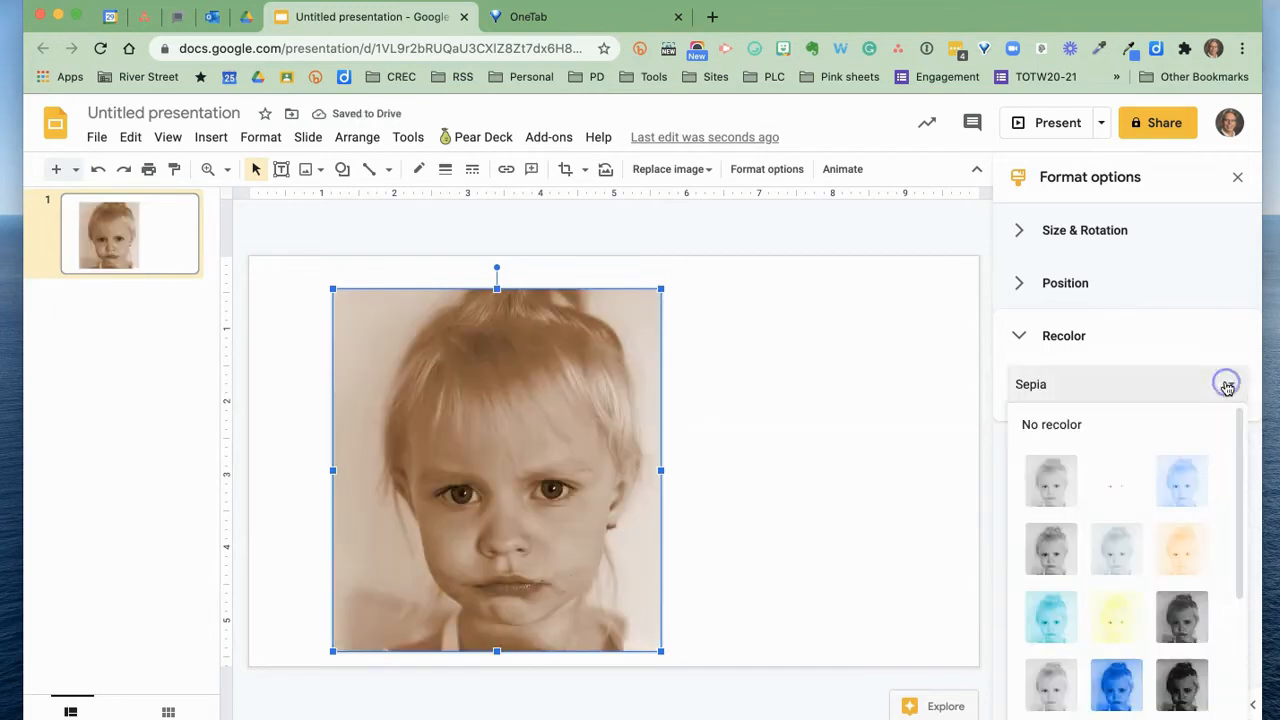
click(1141, 488)
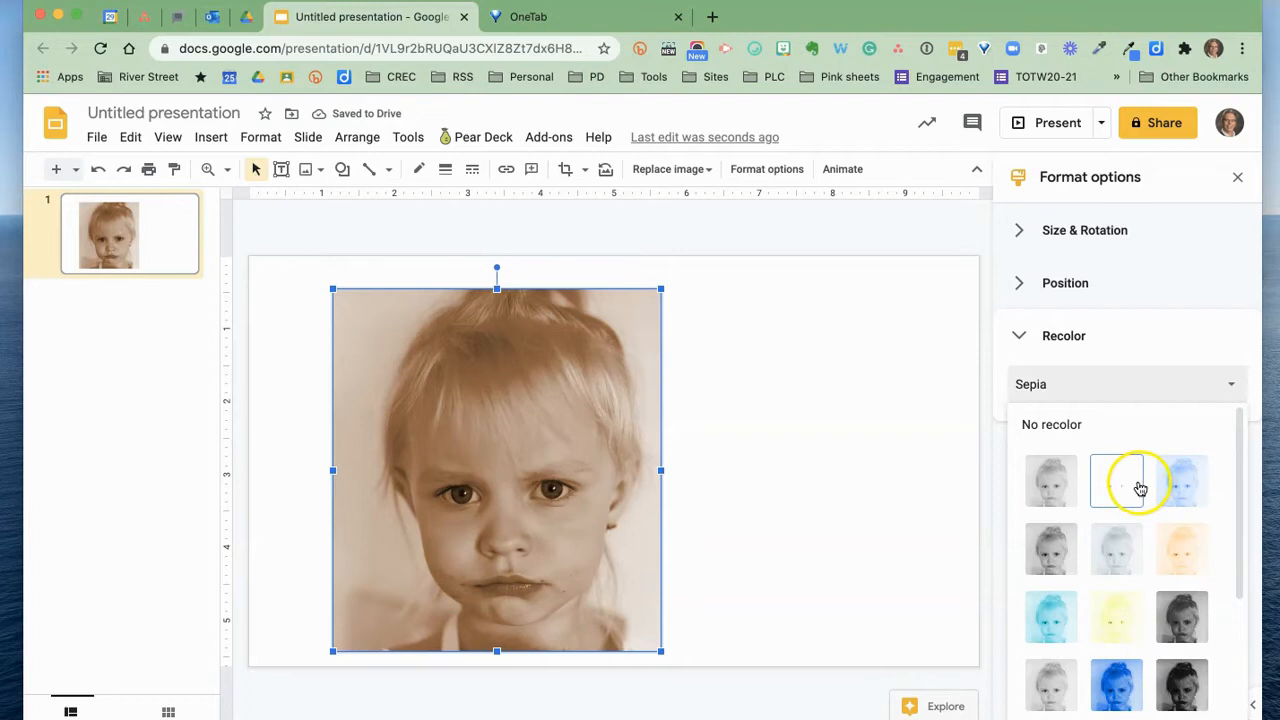
click(1045, 482)
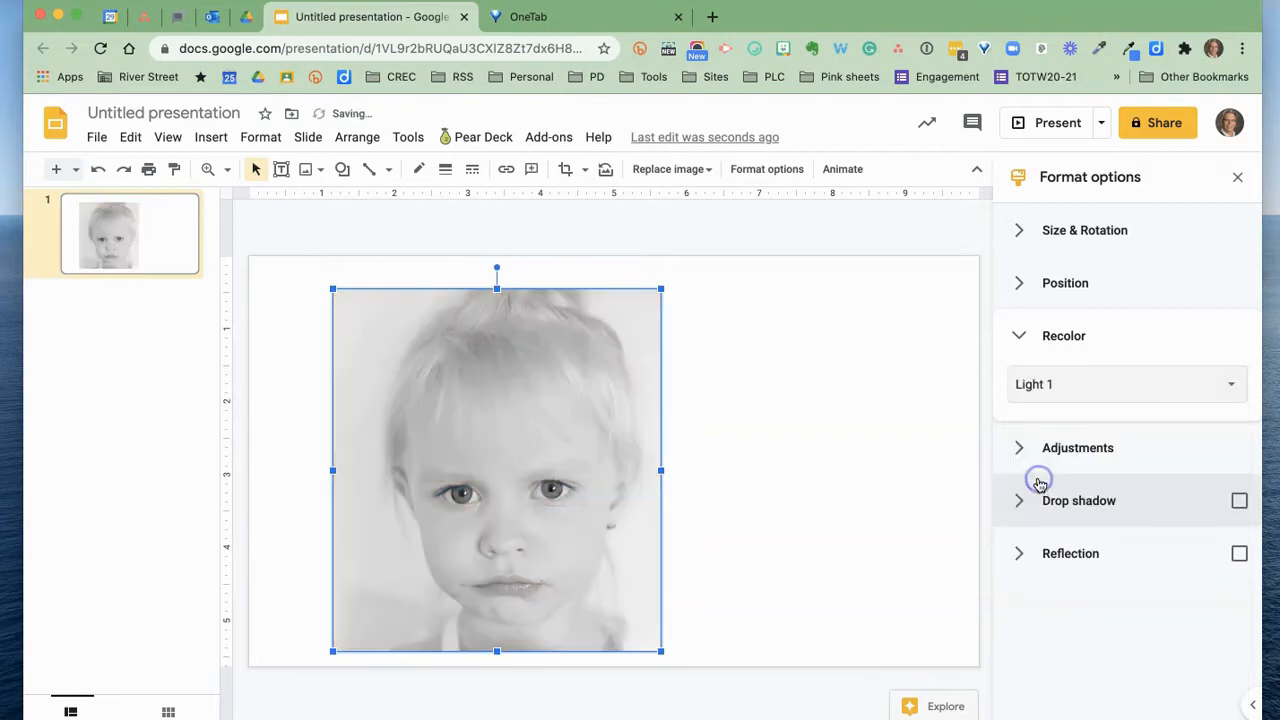
click(1115, 386)
click(1046, 540)
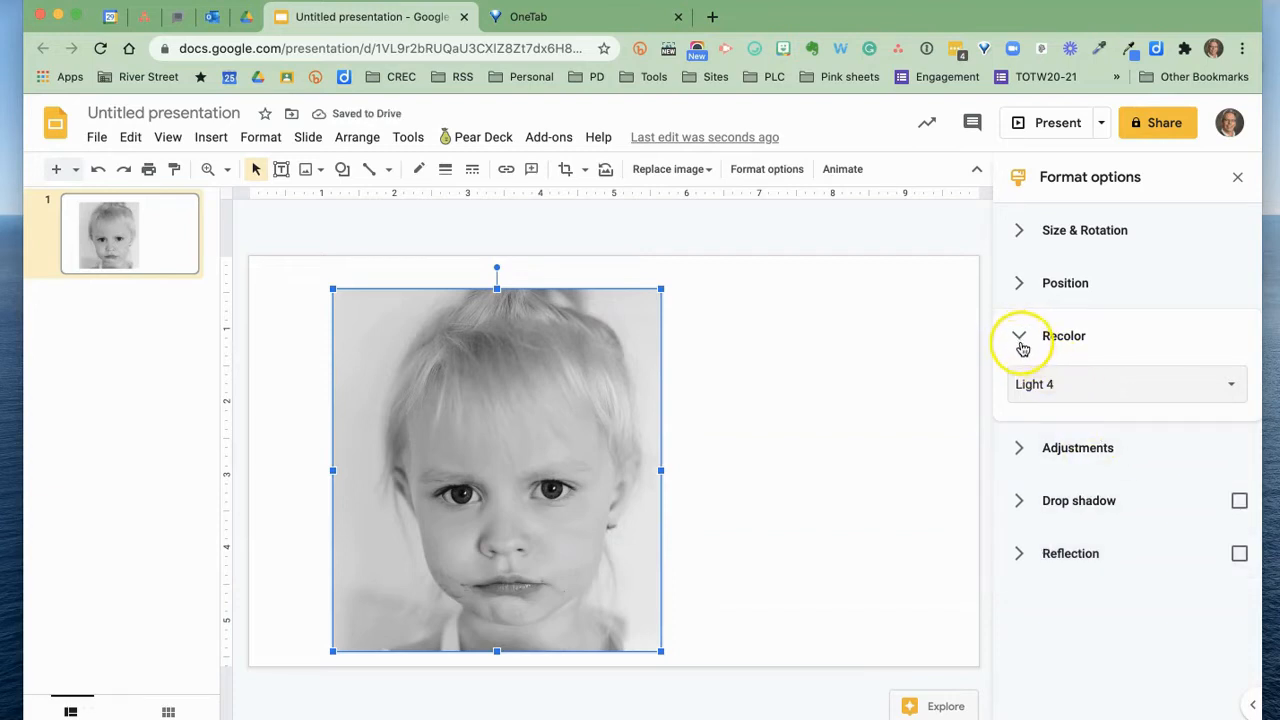
- Try raising the photo's transparency to about a third of the range, and reset the image adjustments
click(1017, 450)
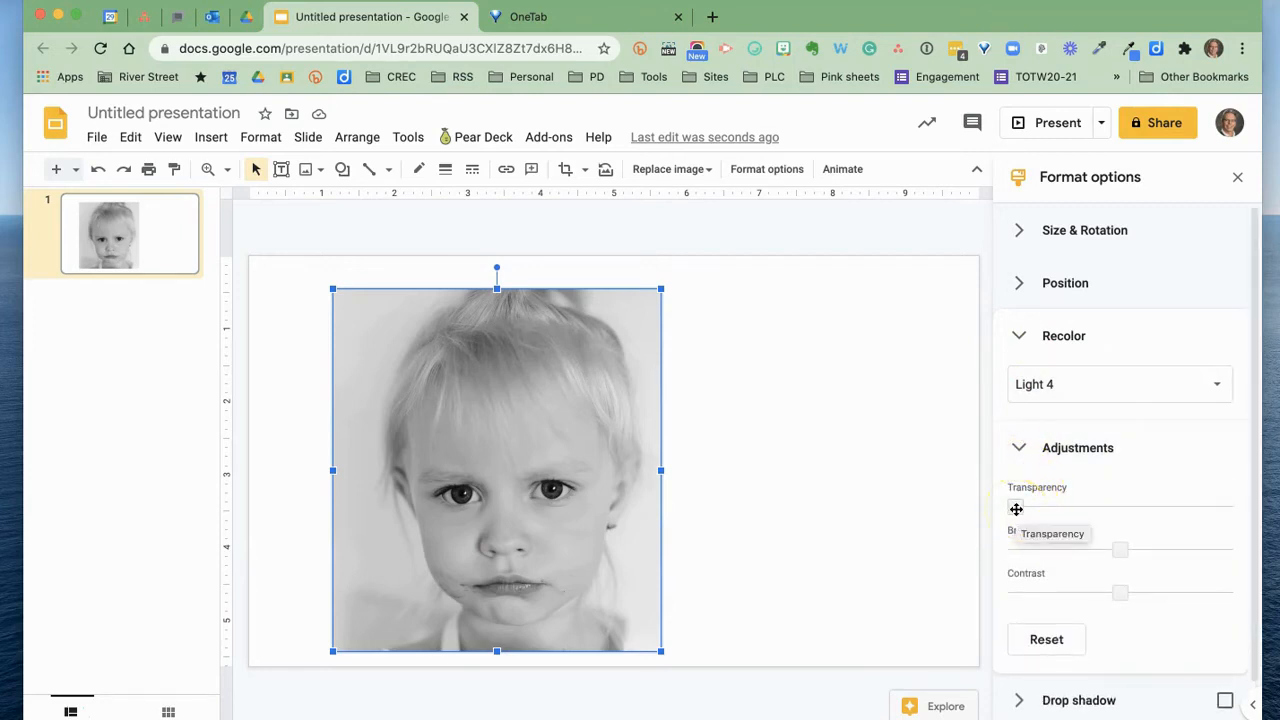
drag(1016, 509, 1092, 509)
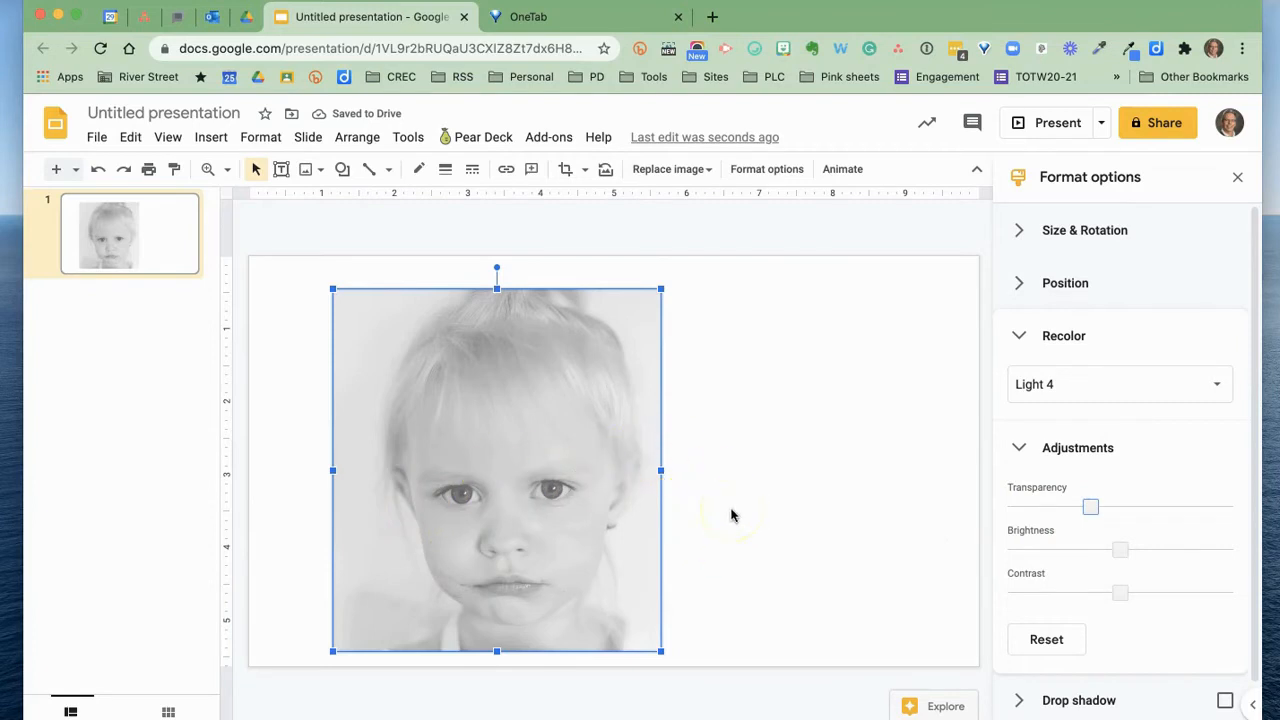
click(1049, 640)
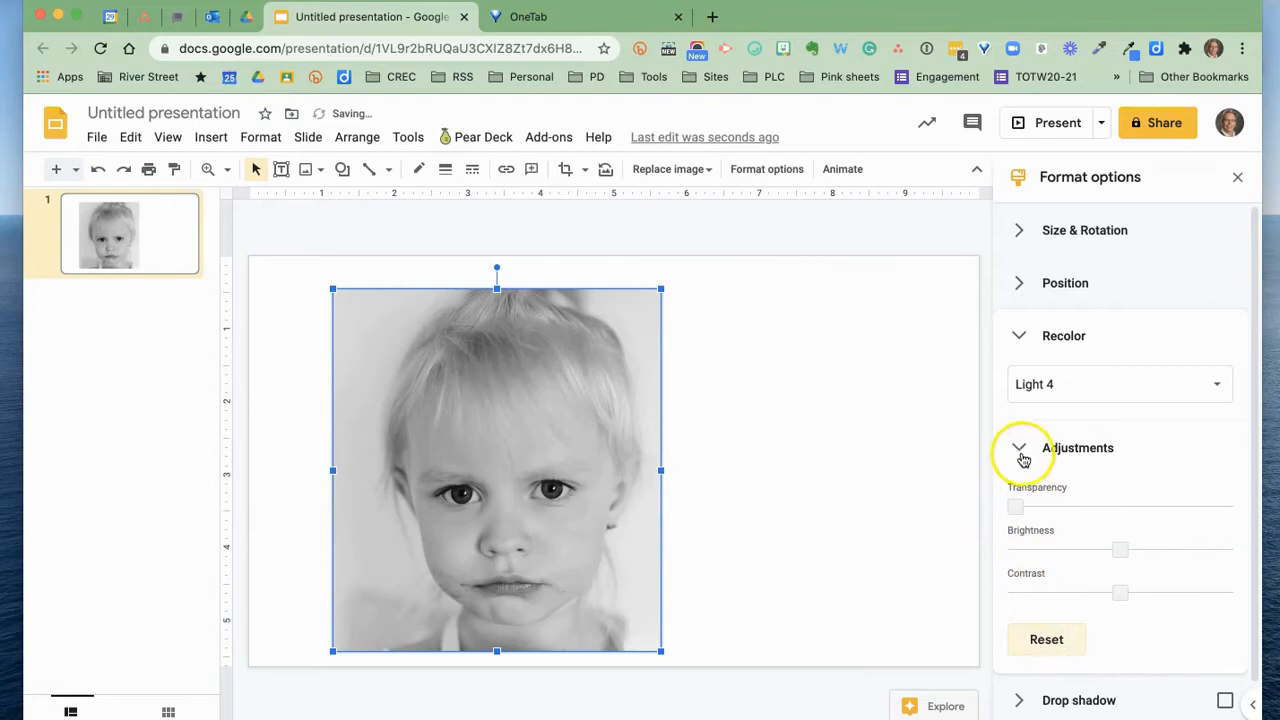
click(1020, 450)
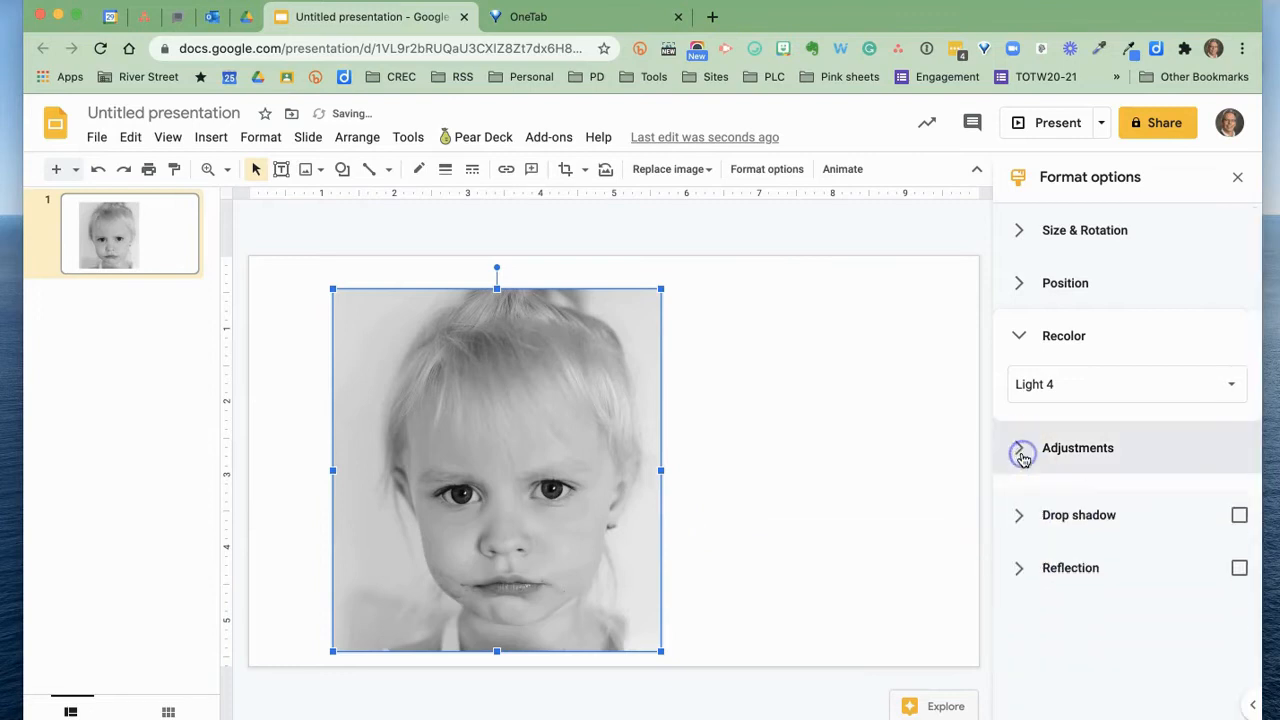
- Add a black drop shadow to the photo with zero transparency and a slightly increased distance
click(1020, 502)
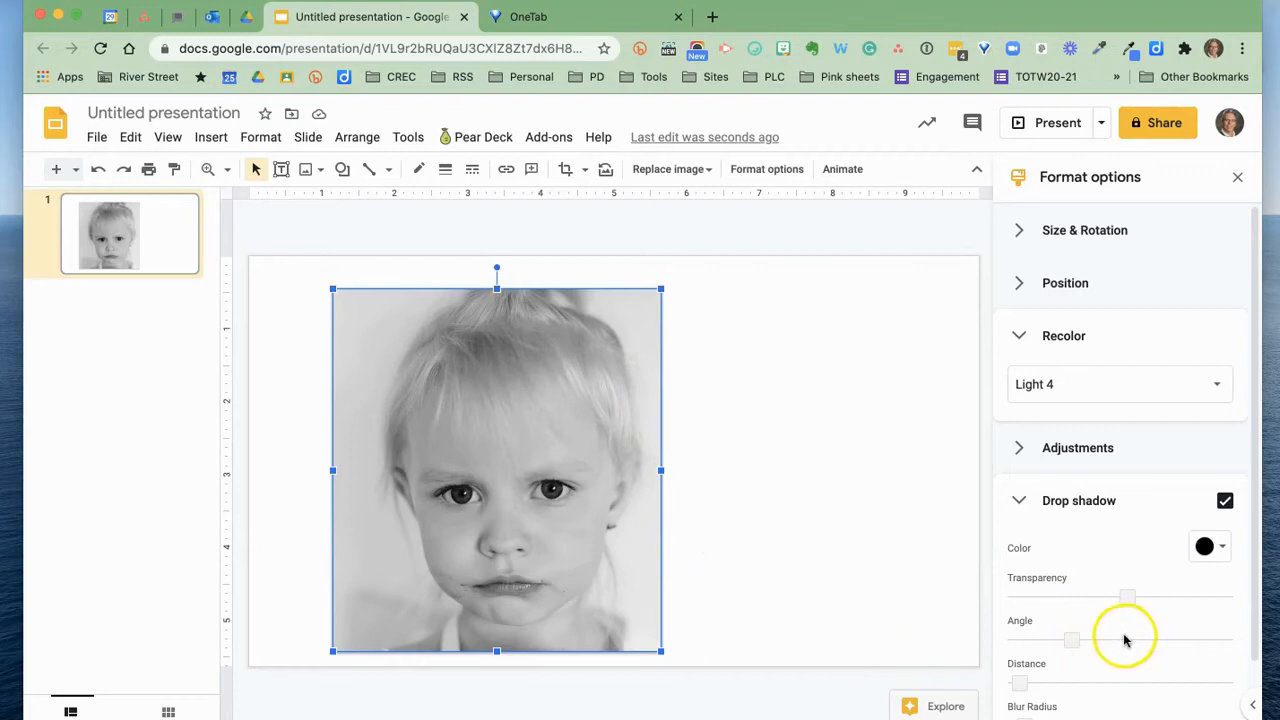
drag(1127, 598, 1013, 596)
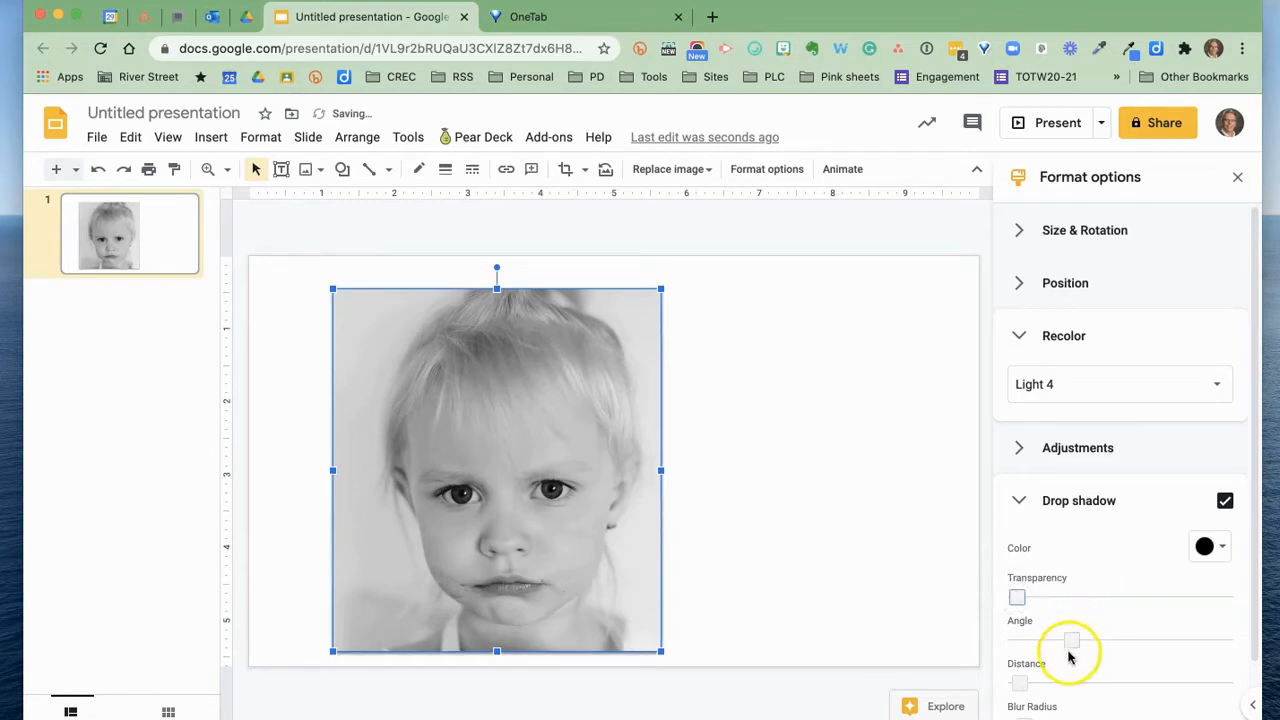
drag(1017, 683, 1053, 683)
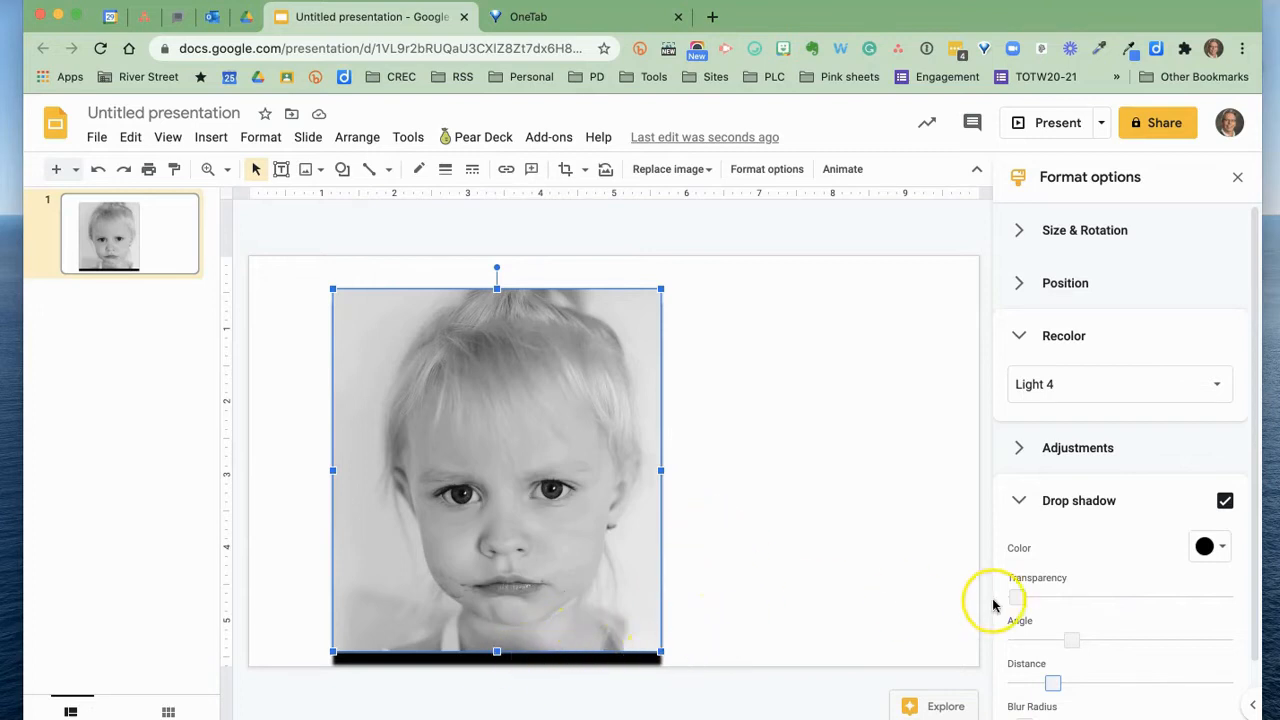
- Adjust the drop shadow's angle, trying it above and left of the photo, and leave it falling below and right
click(1070, 640)
drag(1070, 640, 1044, 640)
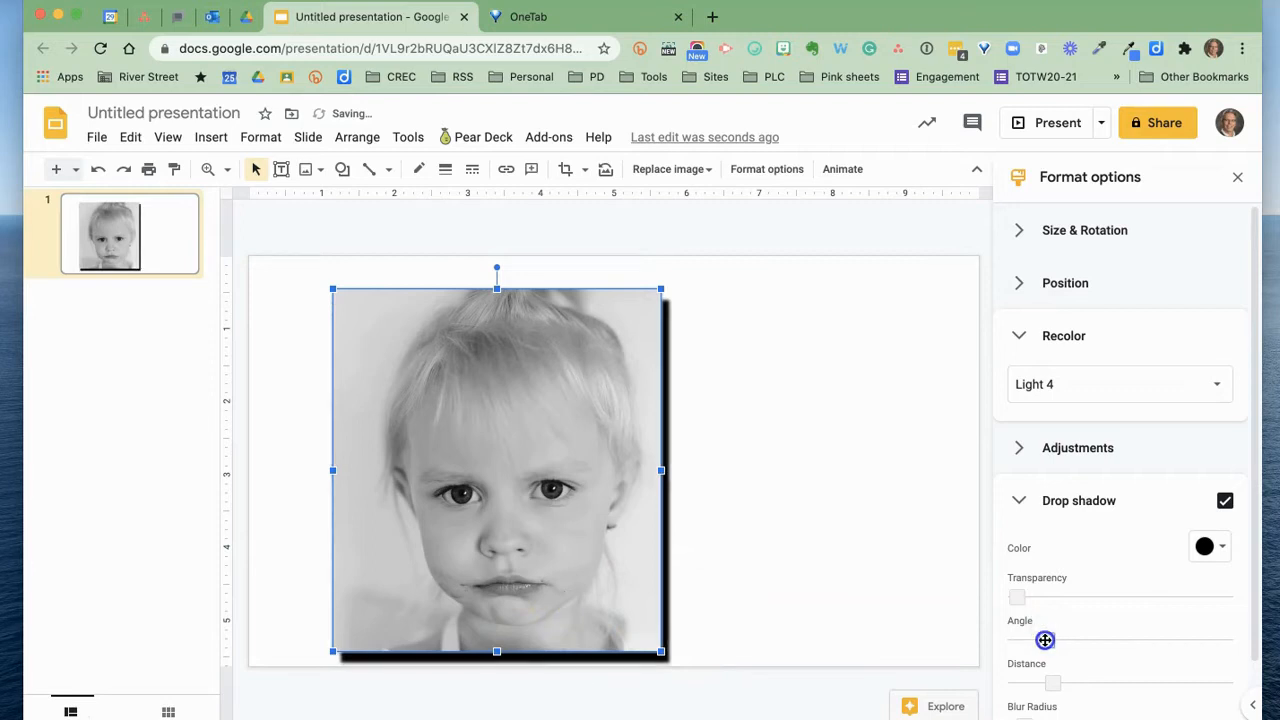
click(1134, 625)
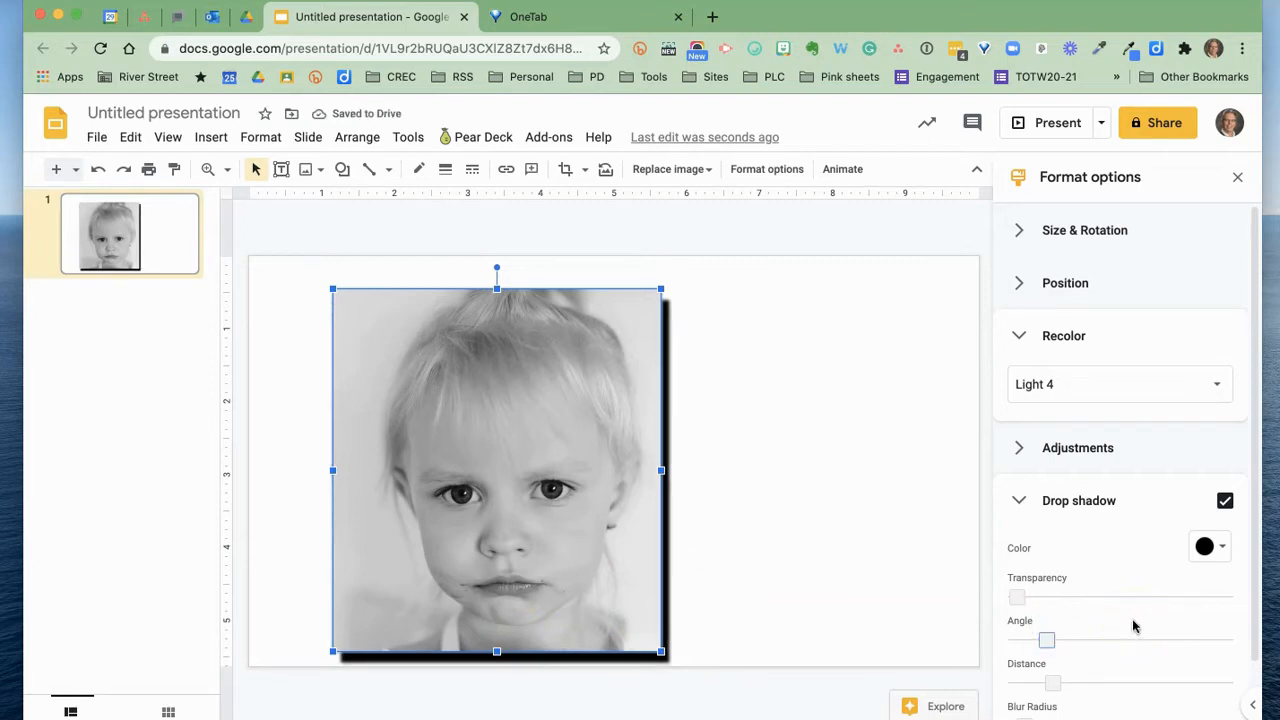
drag(1047, 641, 1153, 643)
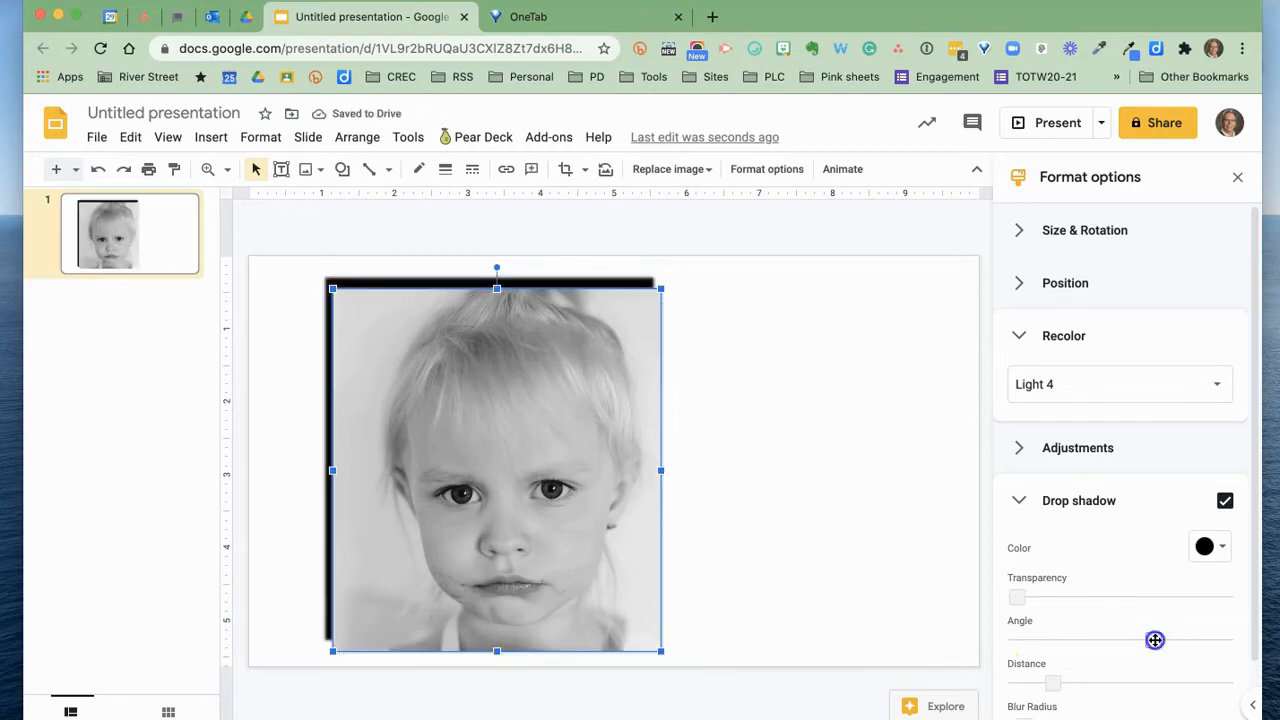
drag(1155, 640, 1047, 642)
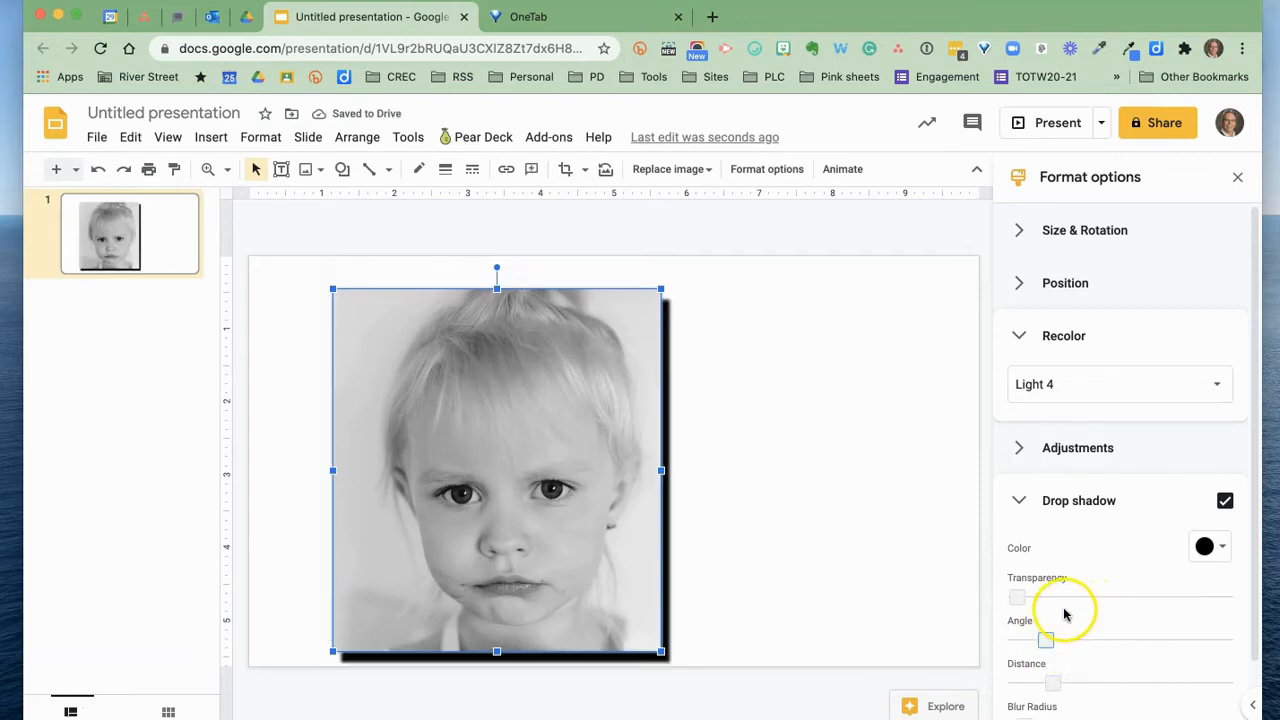
- Raise the drop shadow's transparency to about two thirds of the range and slightly reduce its distance
drag(1023, 597, 1154, 600)
click(1049, 676)
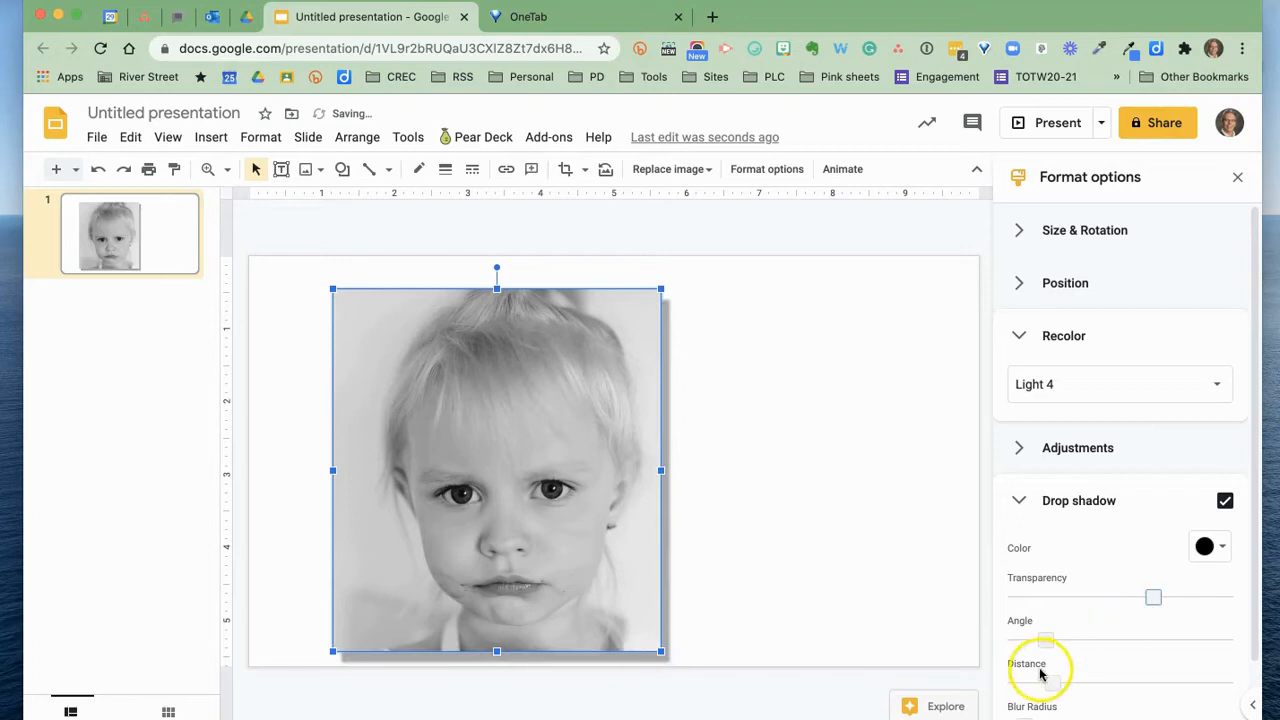
drag(1049, 682, 1042, 681)
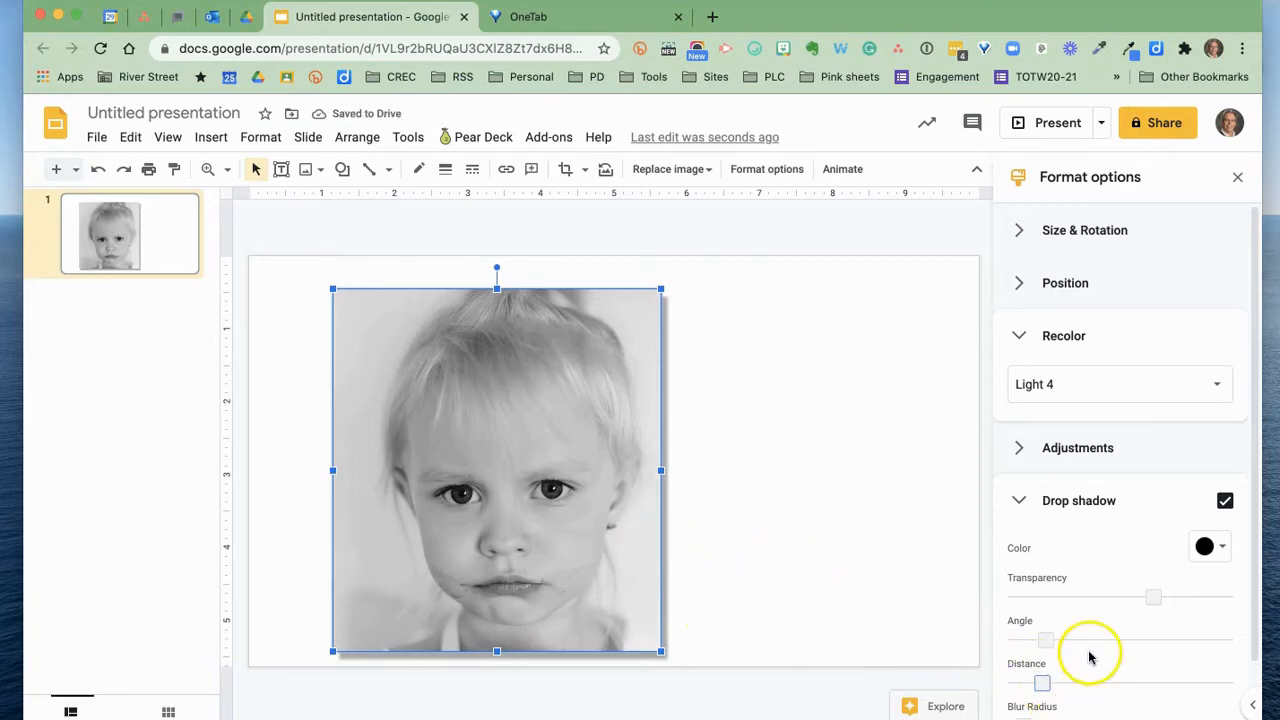
- Try a slightly larger blur radius on the drop shadow and deselect the photo to inspect the effect
scroll(1090, 657, down, 2)
drag(1029, 651, 1058, 651)
click(801, 607)
click(808, 500)
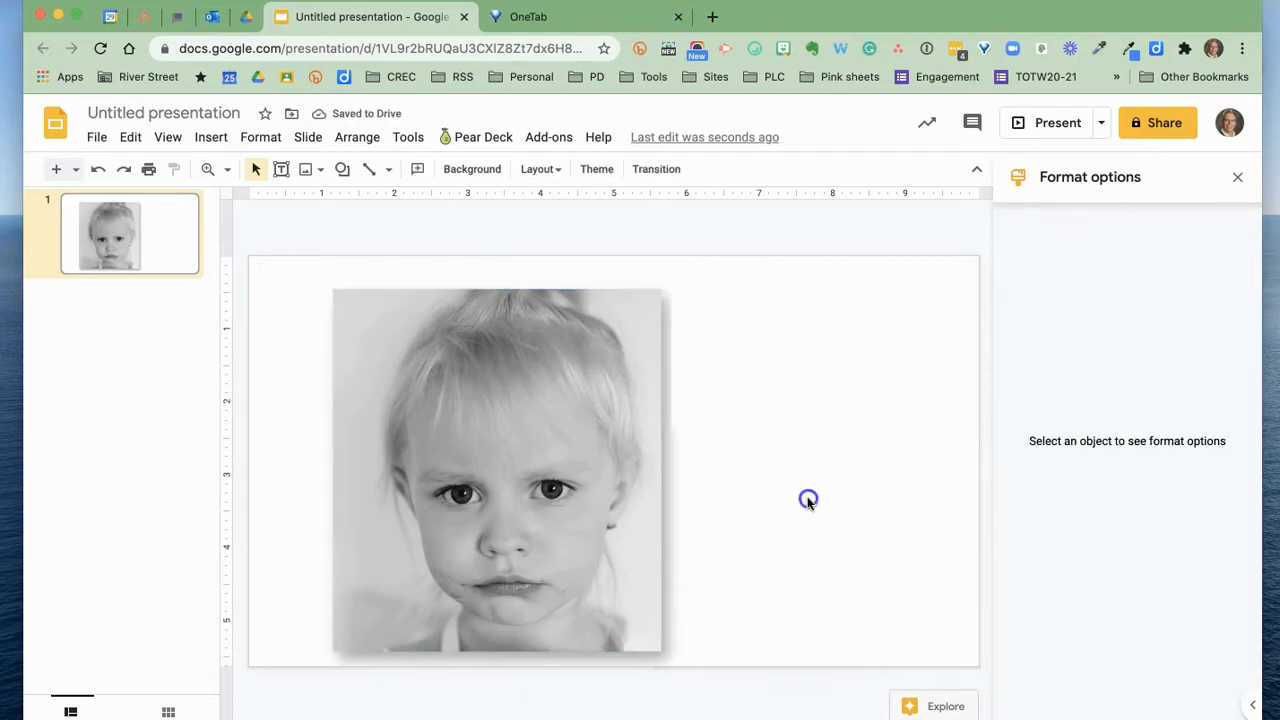
- Reselect the photo and reduce its drop shadow's blur radius to the minimum
click(635, 478)
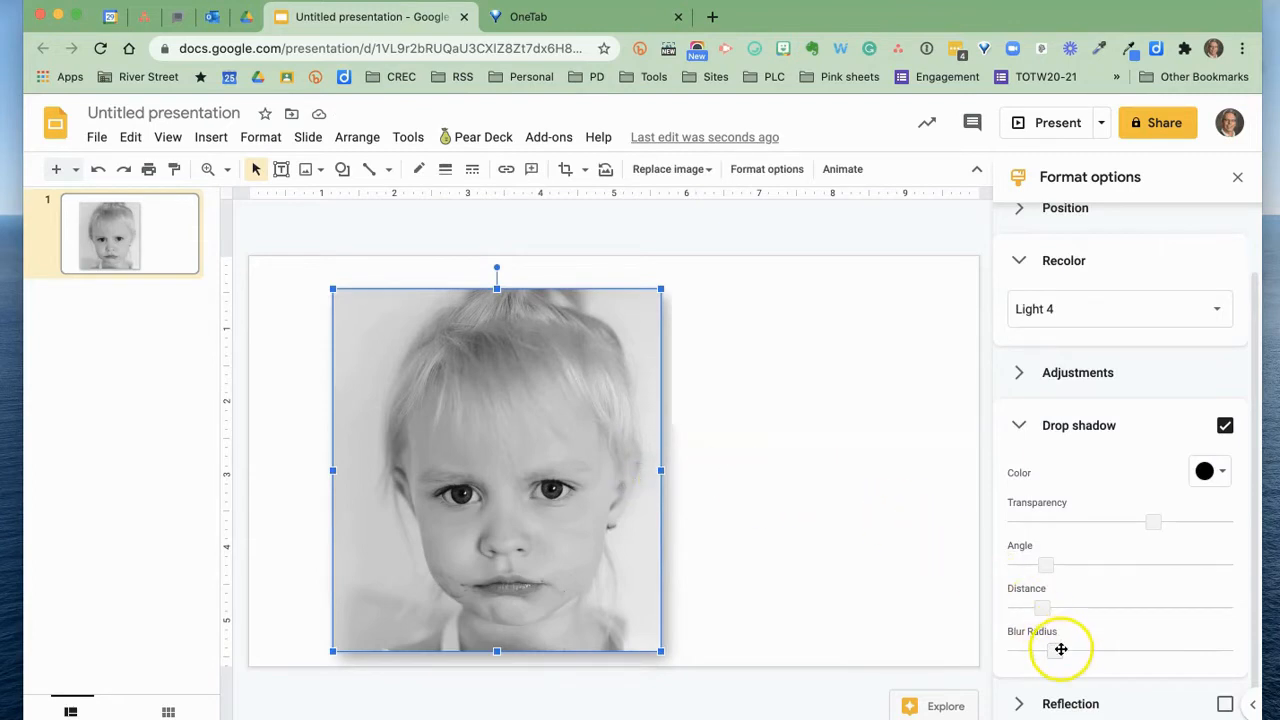
drag(1059, 651, 1009, 649)
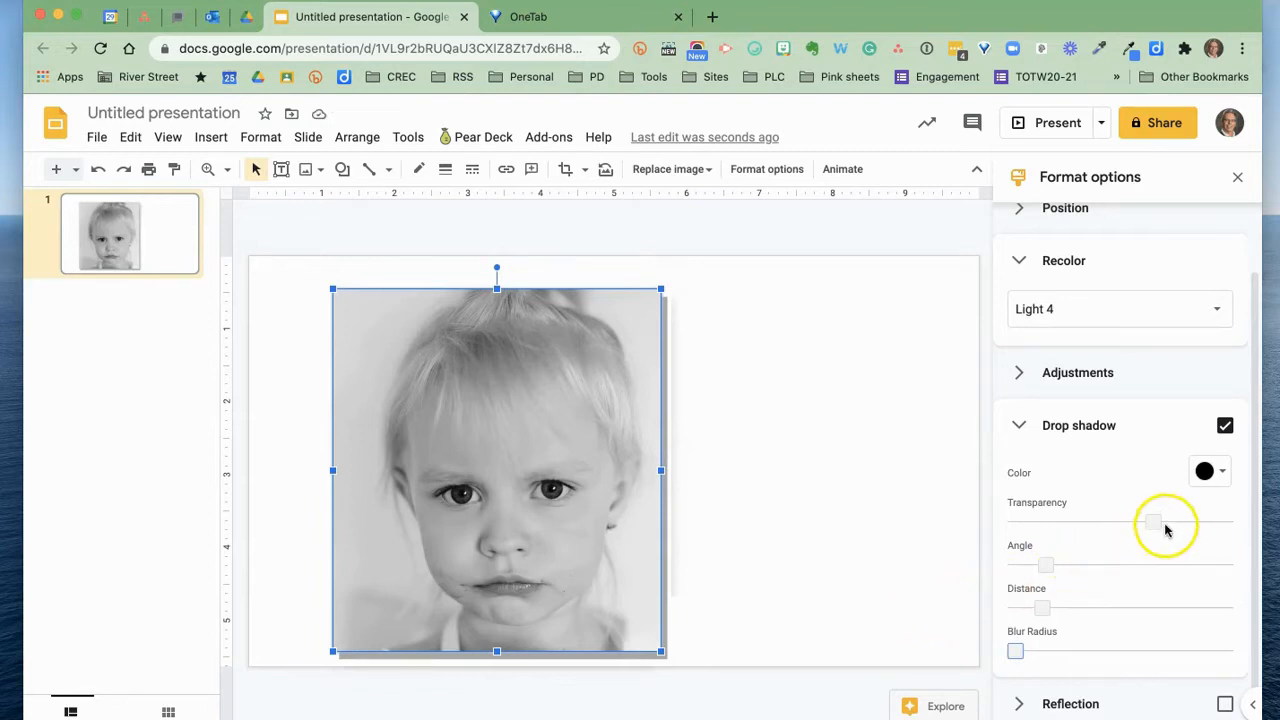
- Change the photo's drop shadow color to a medium blue and collapse the drop shadow and recolor settings
click(1220, 473)
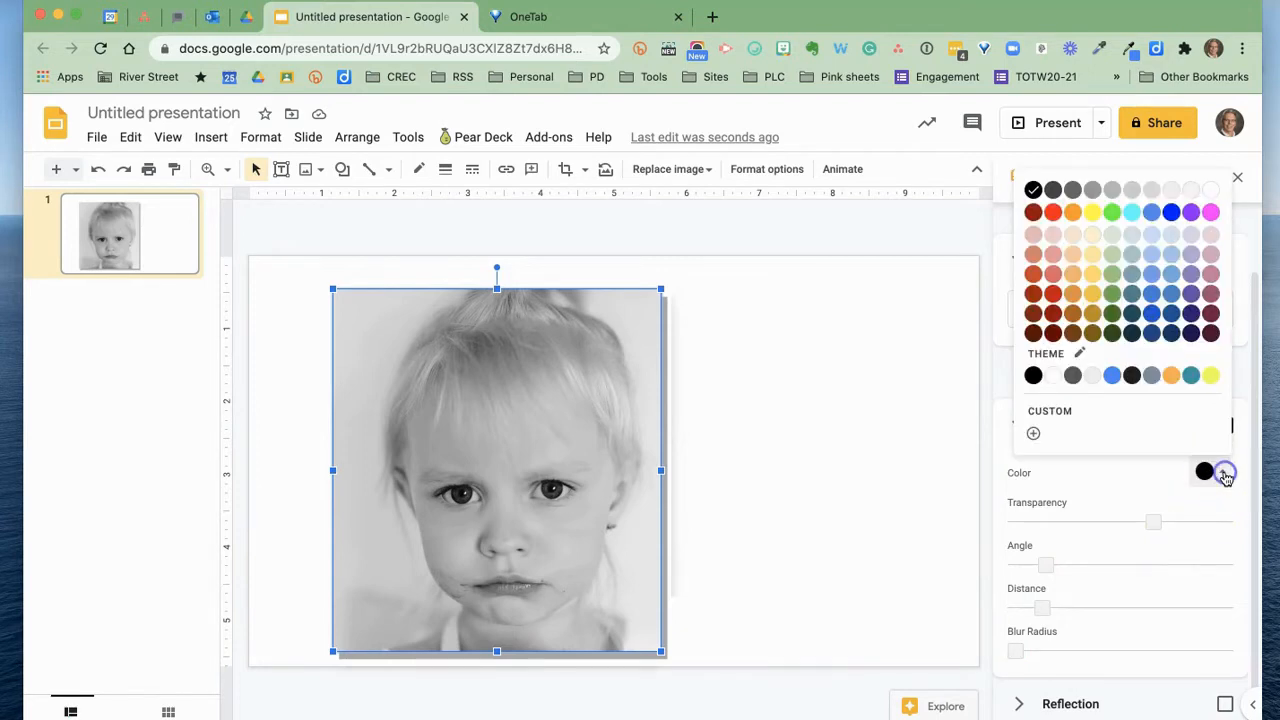
click(1154, 292)
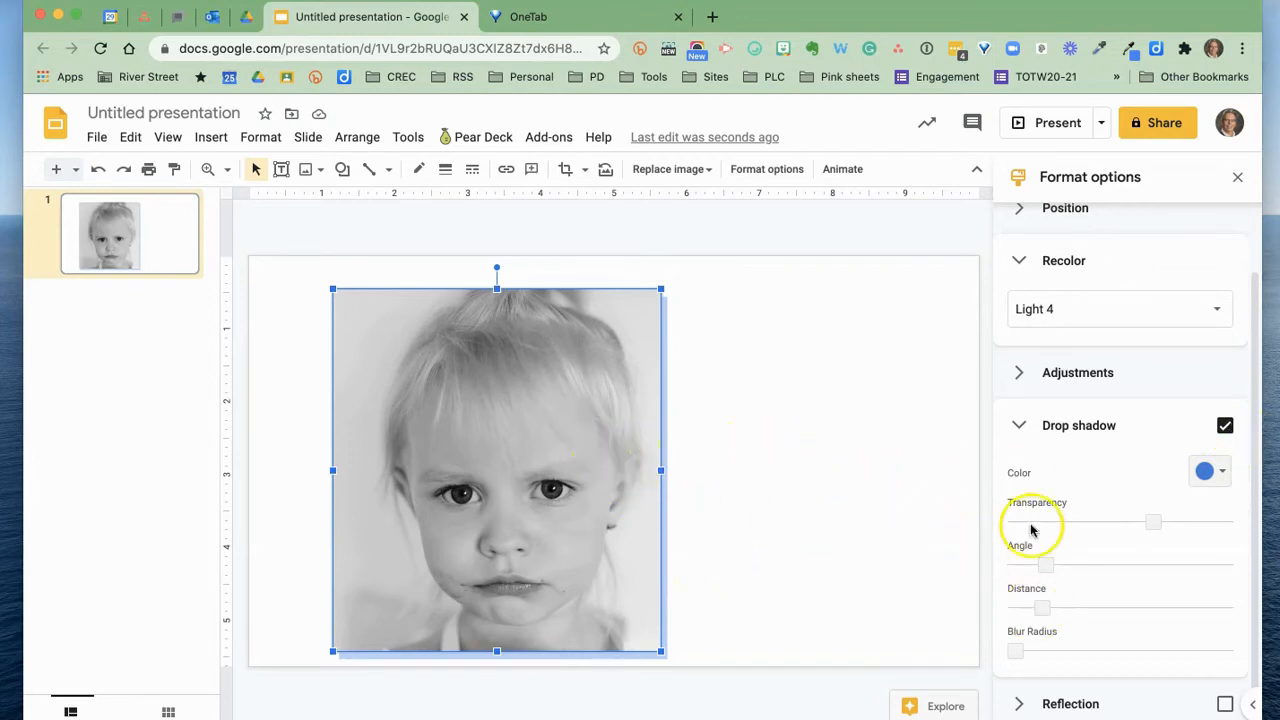
click(1017, 425)
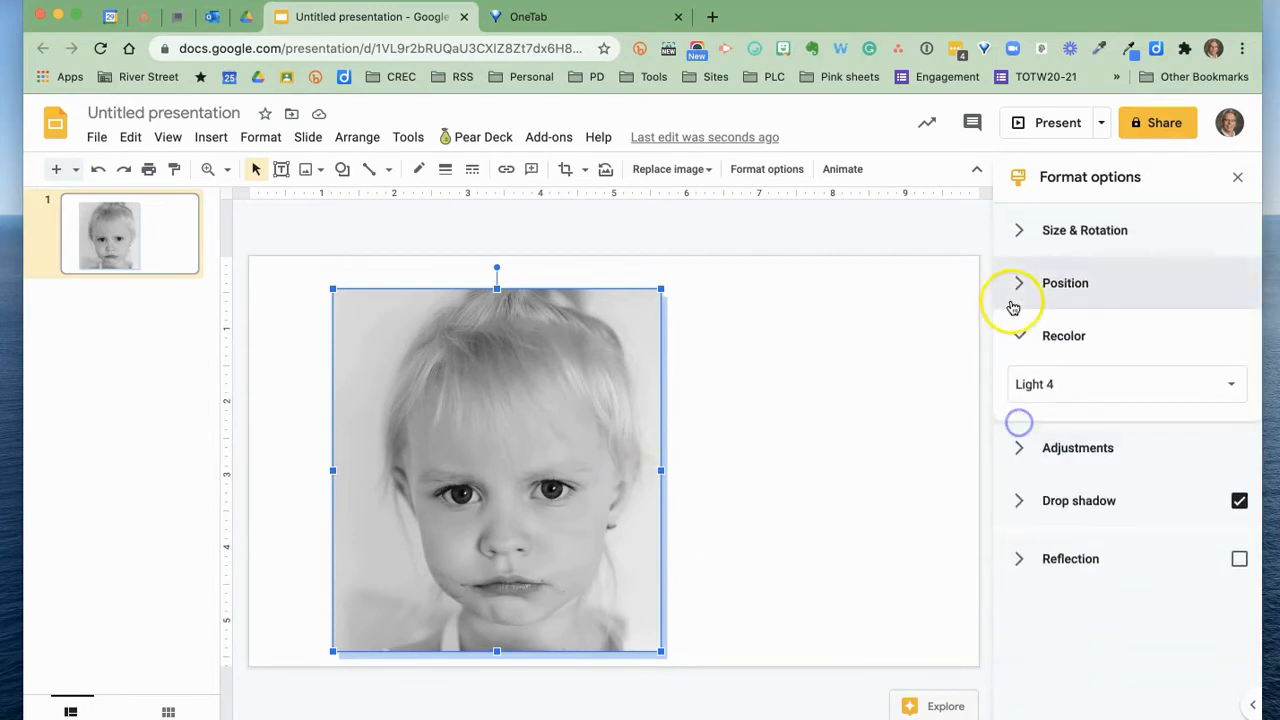
click(1020, 338)
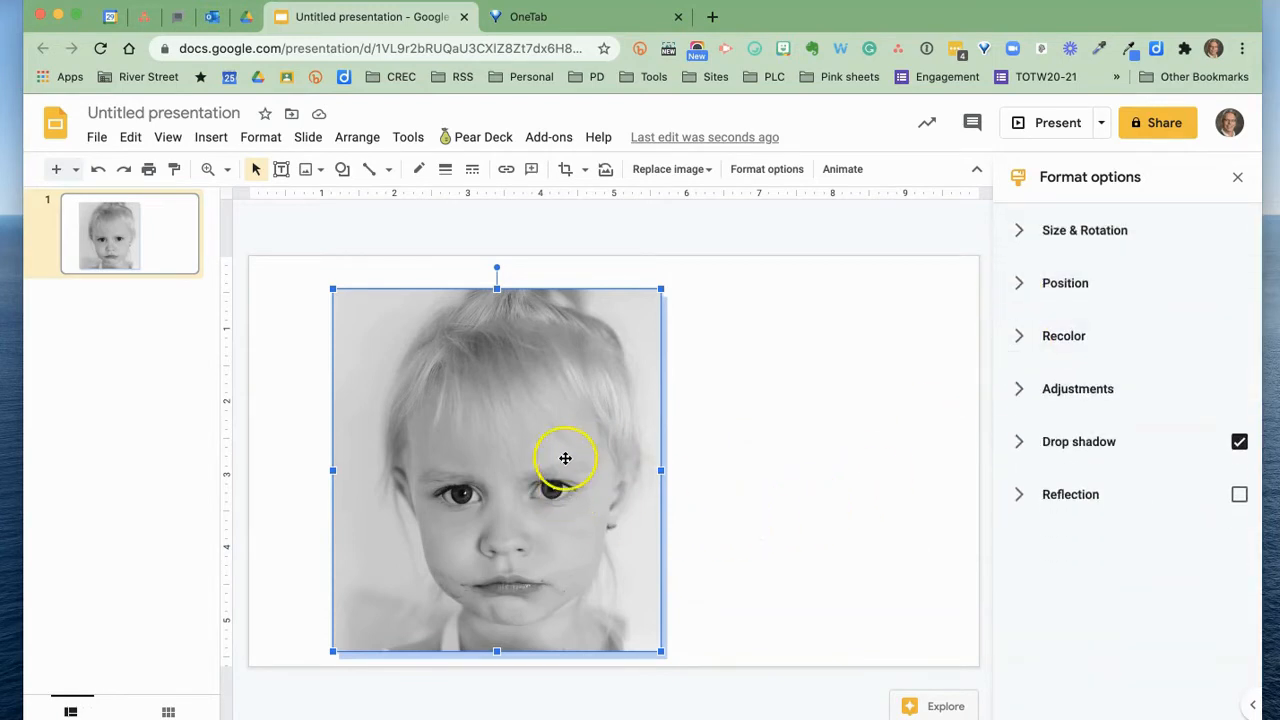
- Delete the child's portrait and insert edit2.png from the computer in its place
key(BackSpace)
click(209, 137)
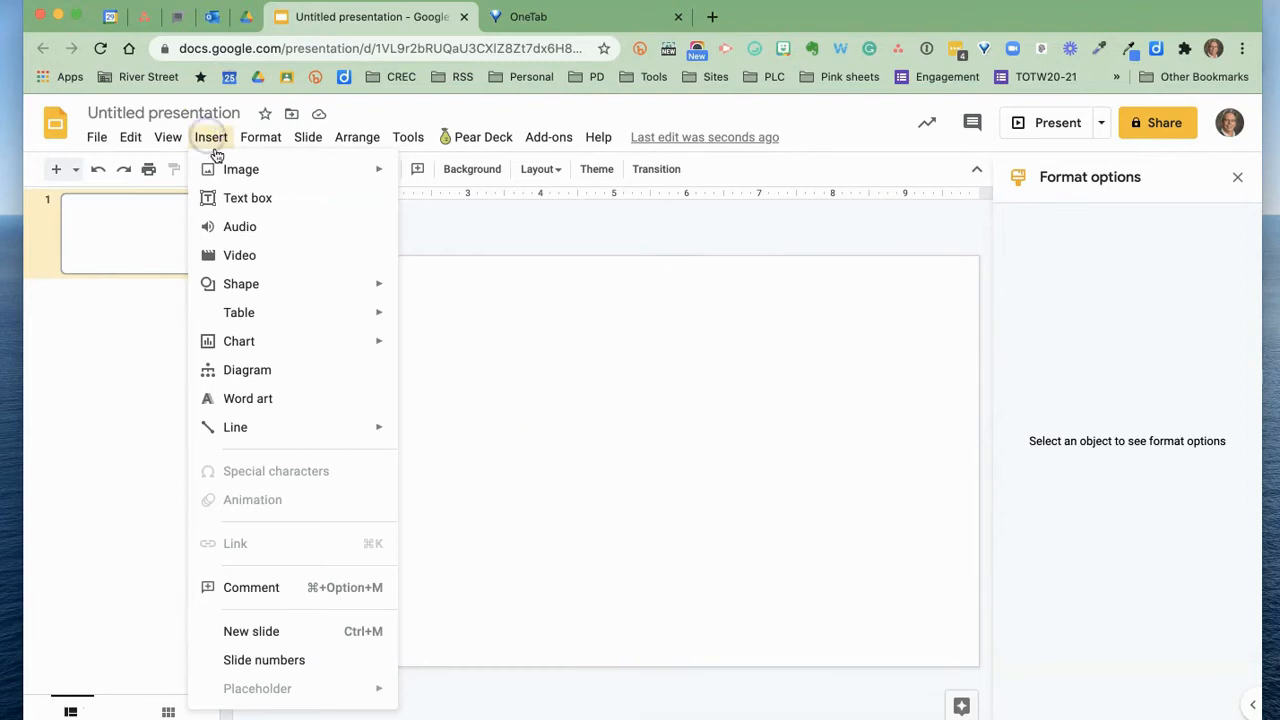
mouse_move(232, 173)
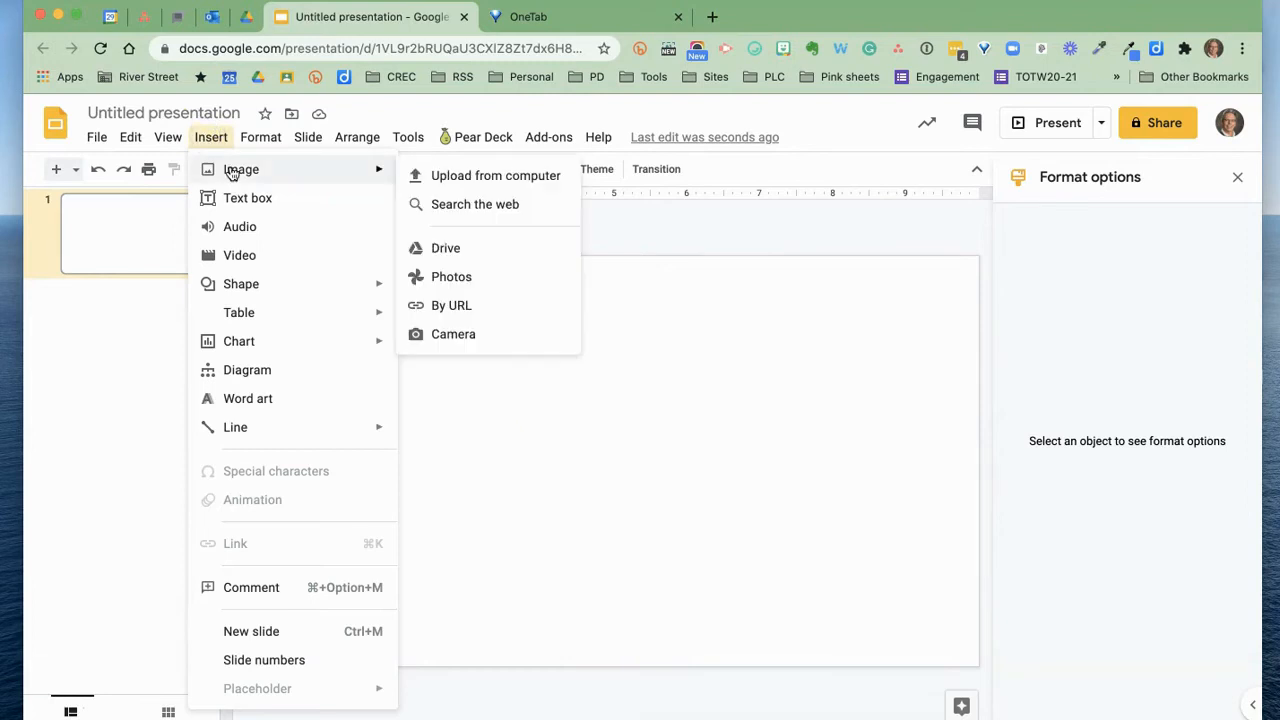
click(508, 180)
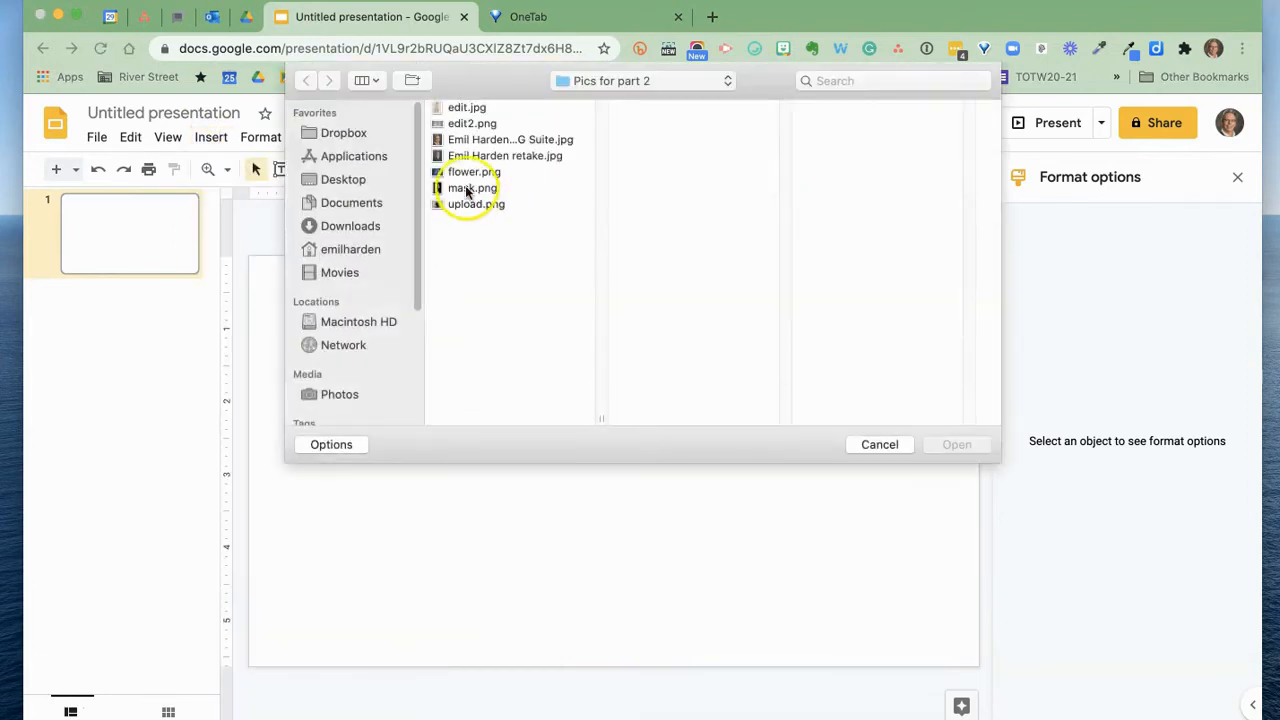
click(466, 124)
click(957, 445)
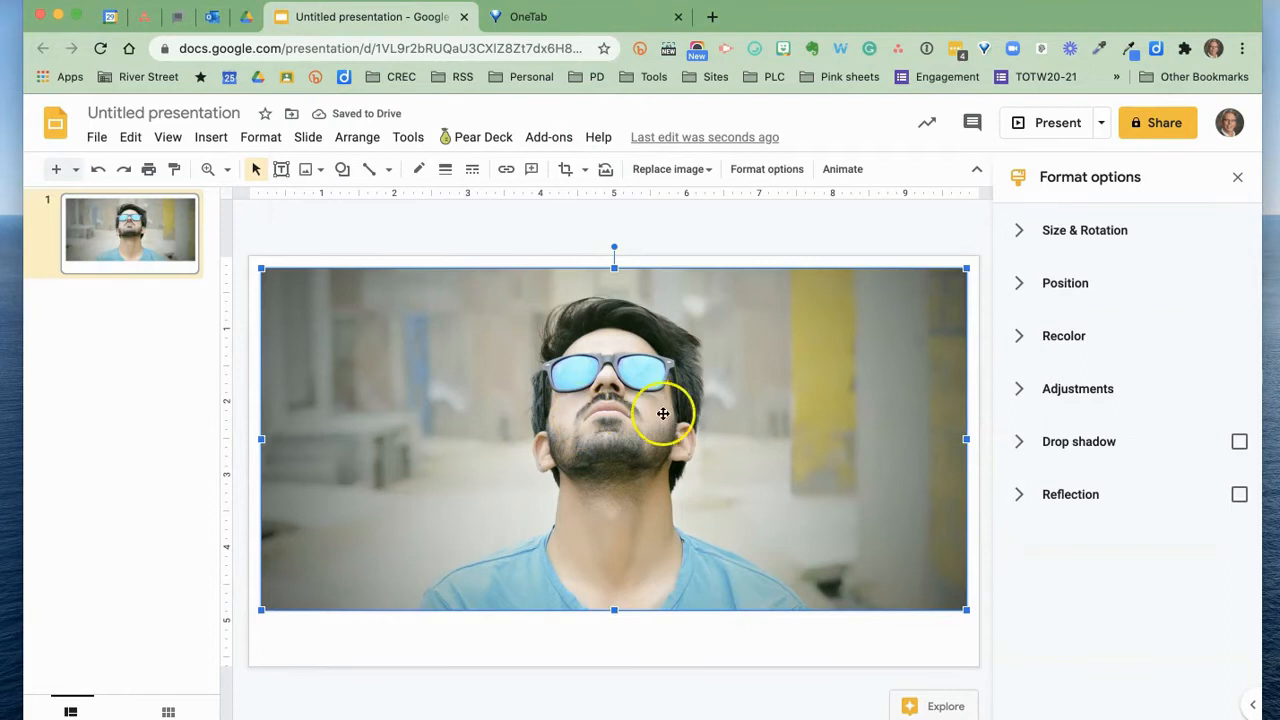
- Crop away both sides of the sunglasses photo and shift the picture slightly to center the man in the crop frame
double_click(618, 416)
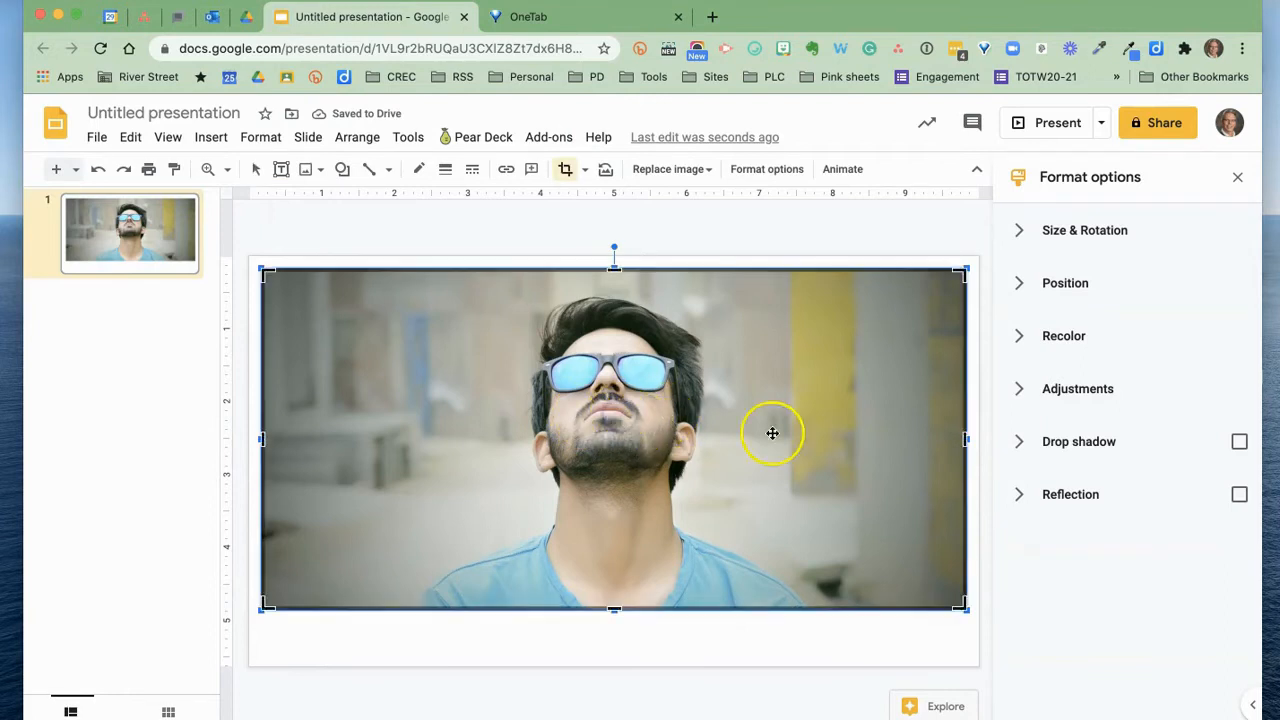
drag(963, 437, 781, 440)
drag(261, 434, 471, 440)
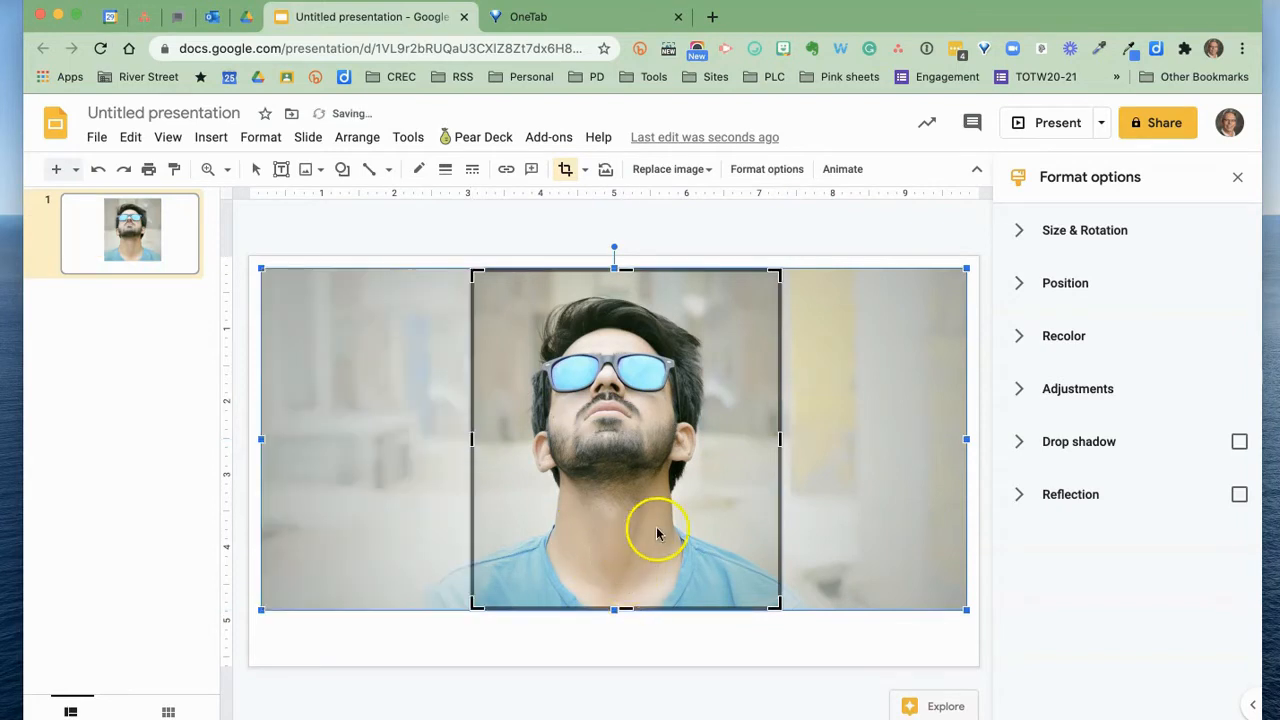
drag(867, 513, 874, 512)
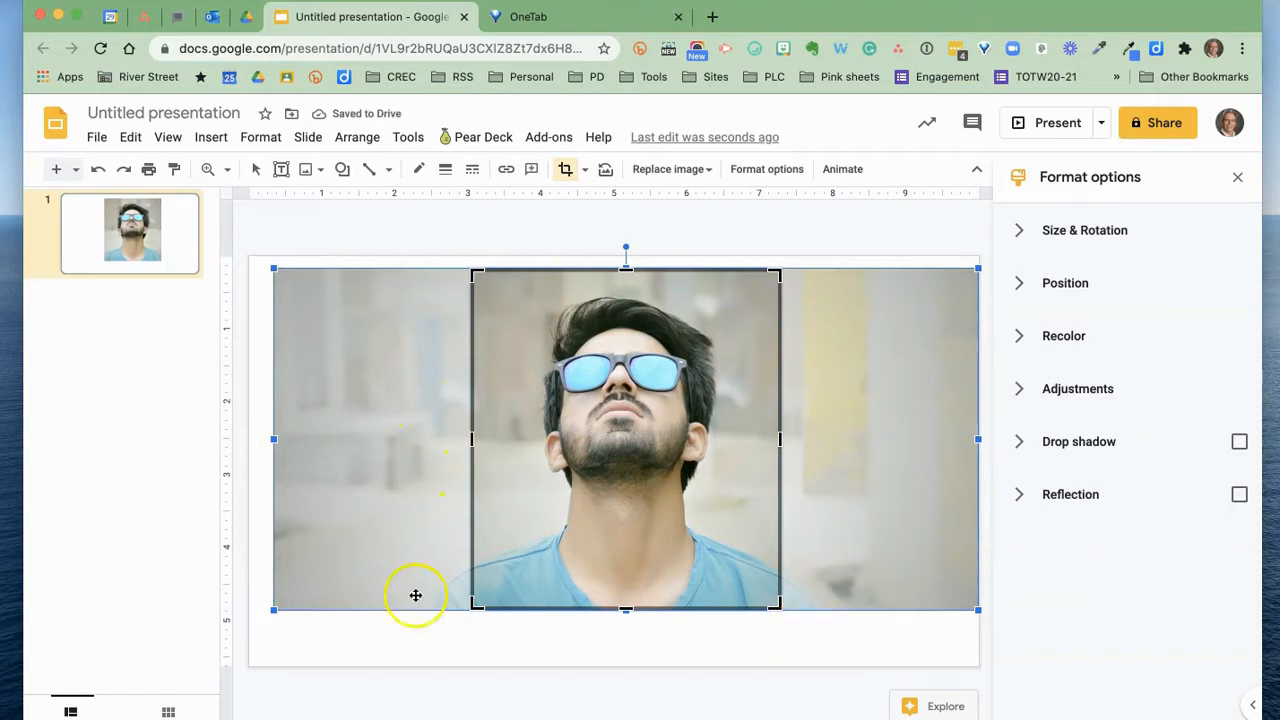
click(480, 640)
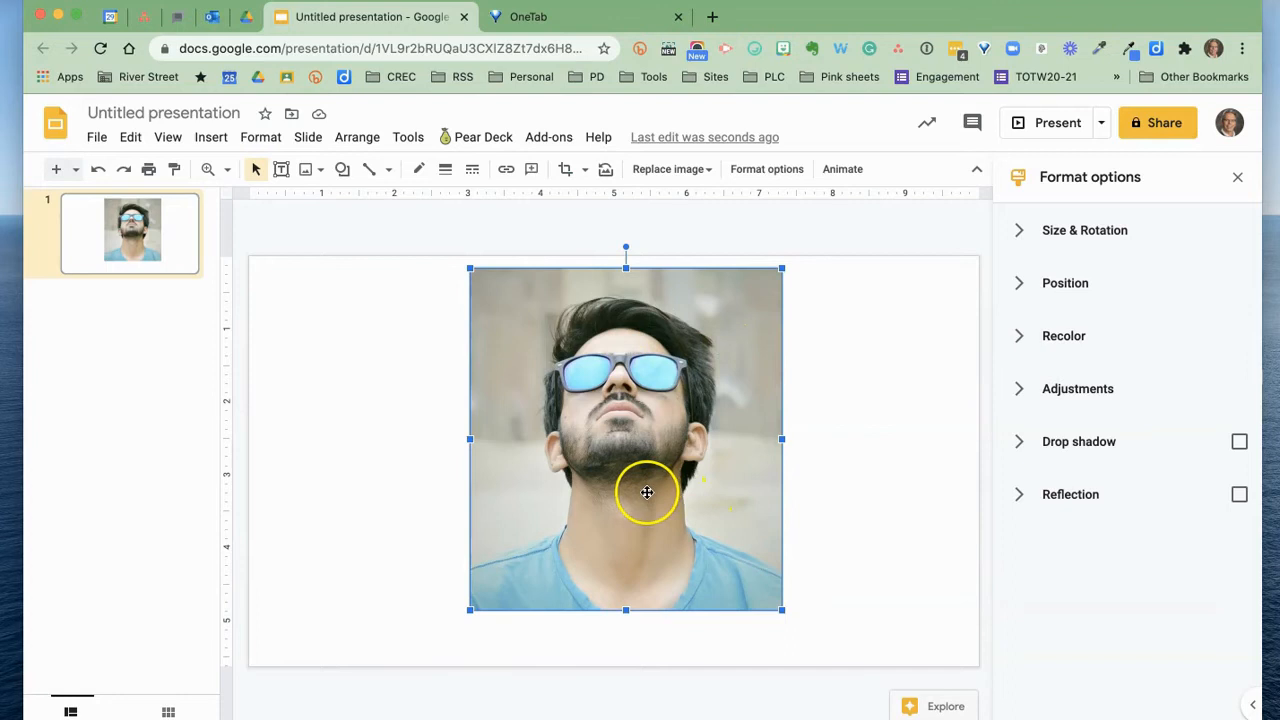
- Crop the lower edge of the sunglasses photo up to just below the man's neck
double_click(647, 492)
drag(628, 608, 633, 563)
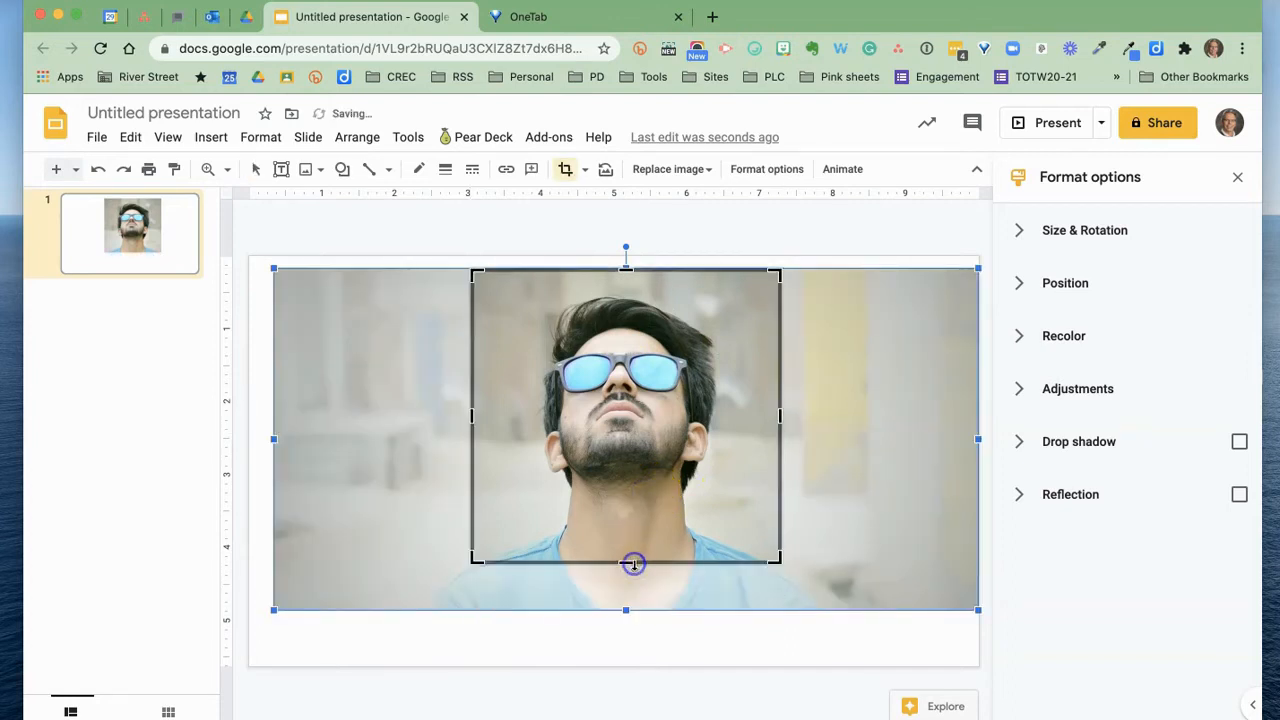
click(655, 632)
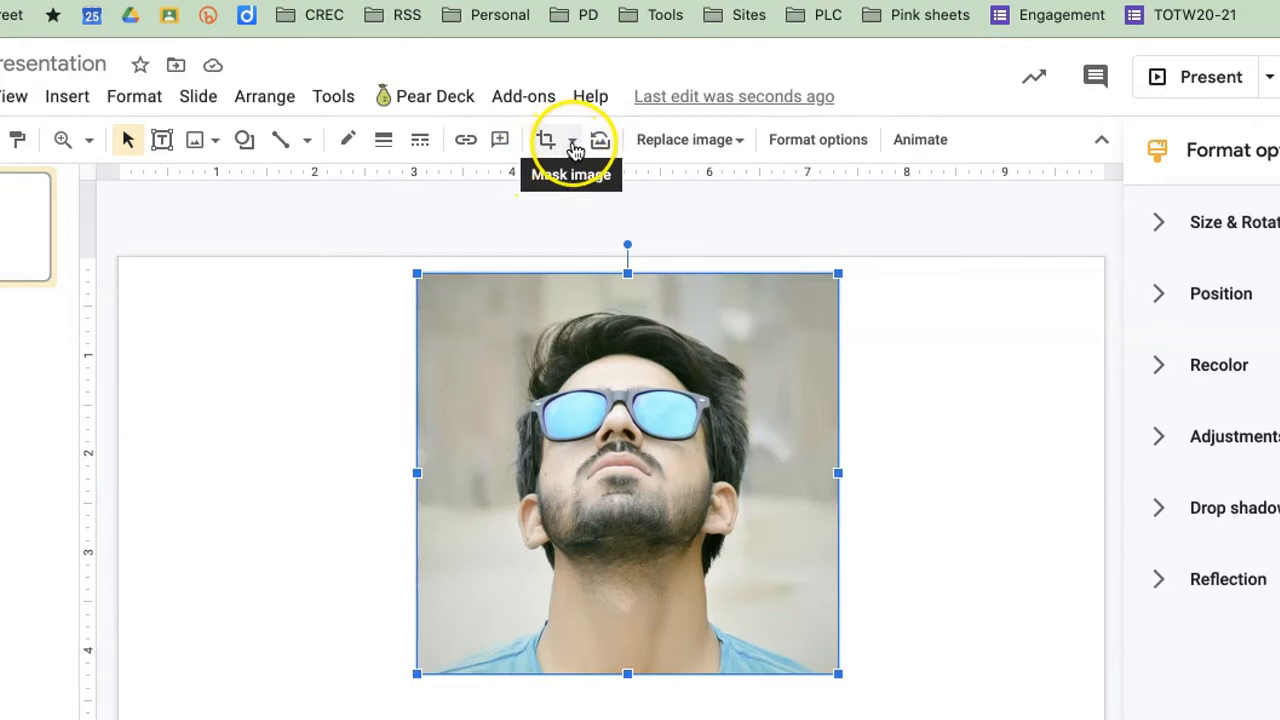
- Mask the cropped sunglasses photo with the oval shape and deselect it
click(573, 146)
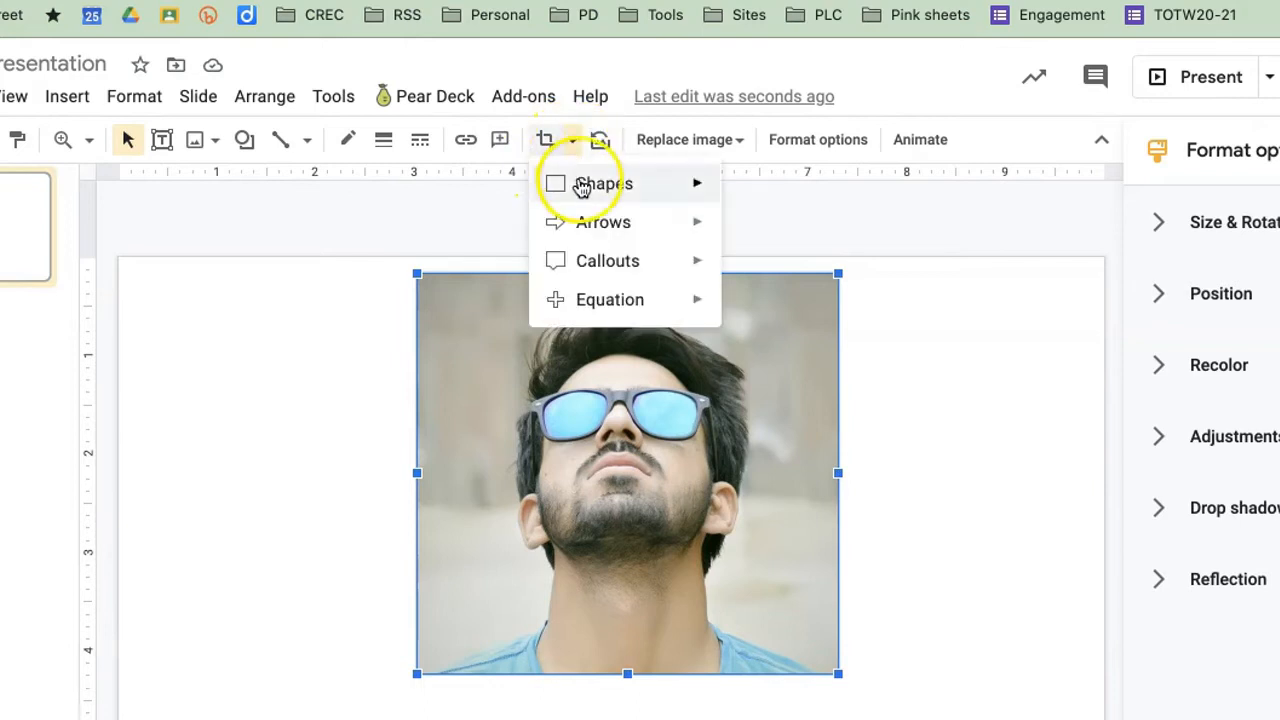
mouse_move(581, 185)
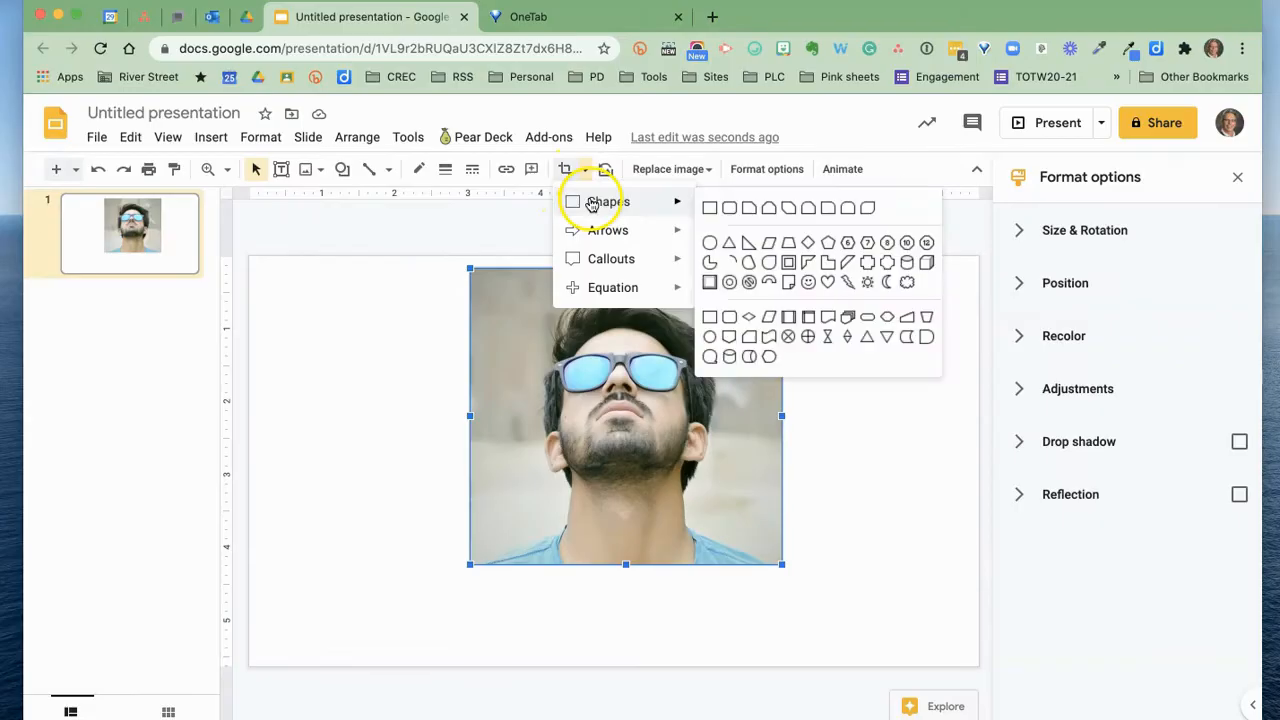
click(712, 246)
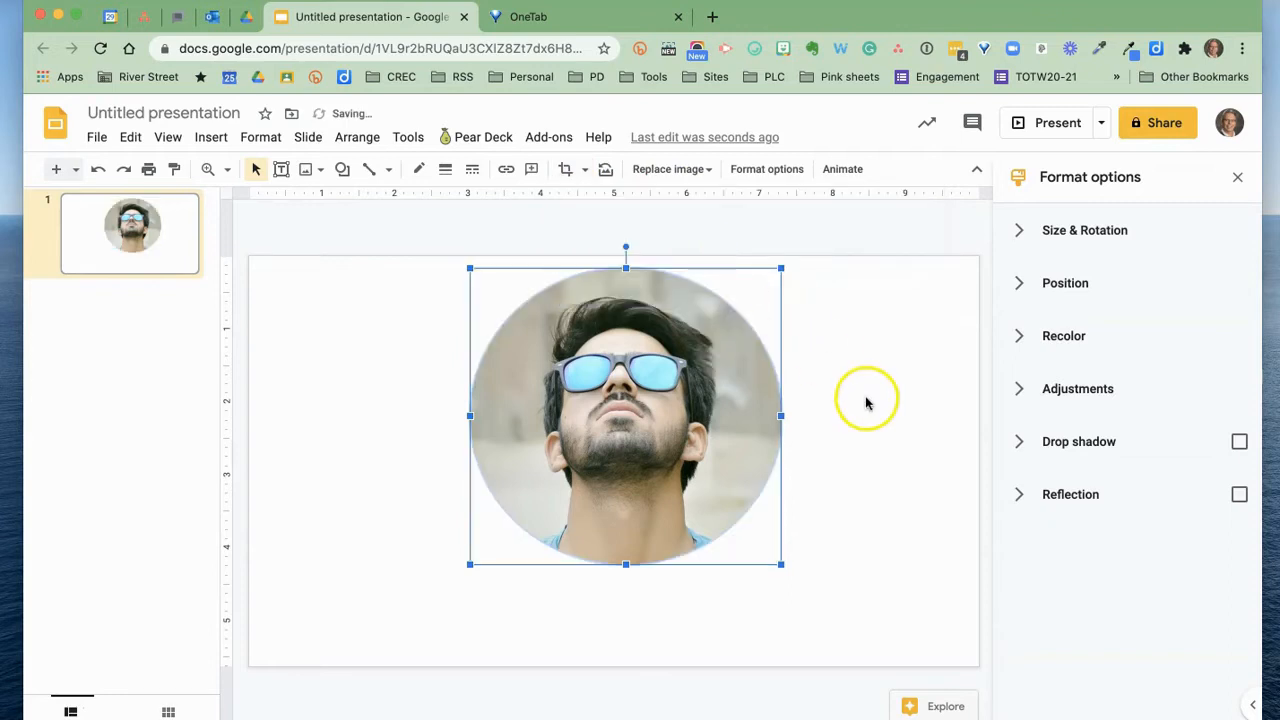
click(862, 436)
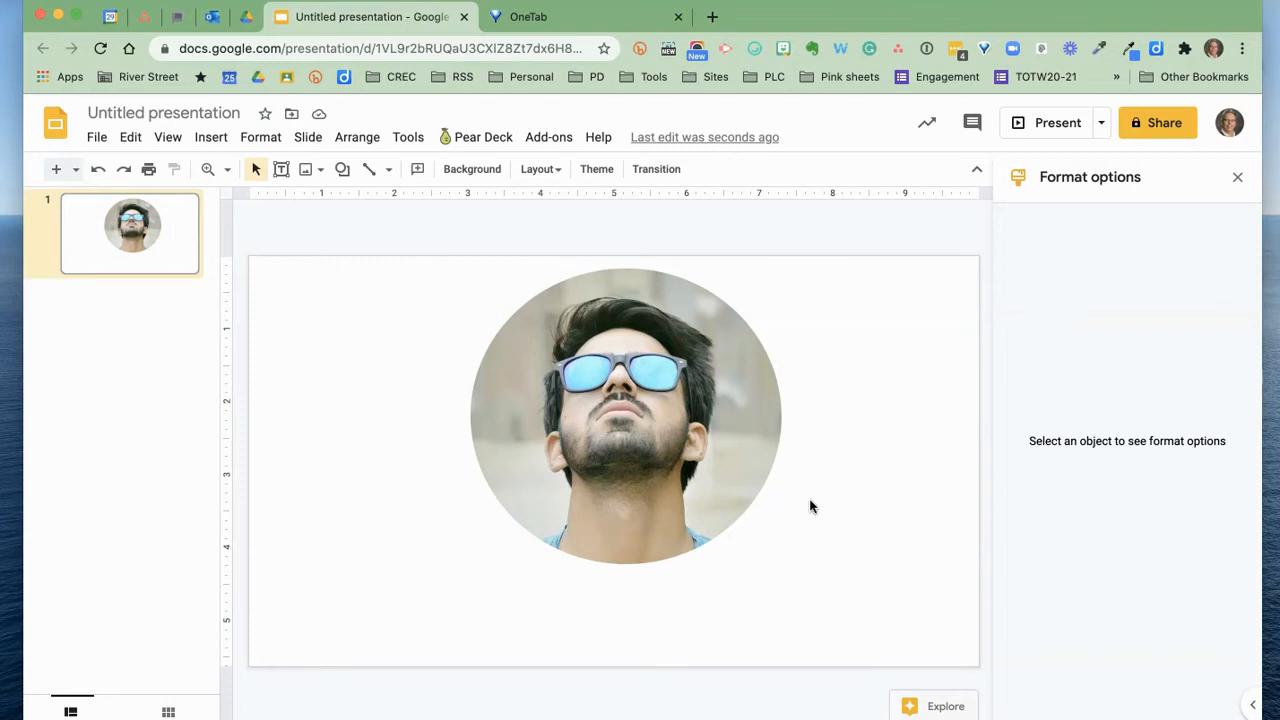
- Replace the round photo with mask.png from the computer and move it toward the middle of the slide
click(624, 432)
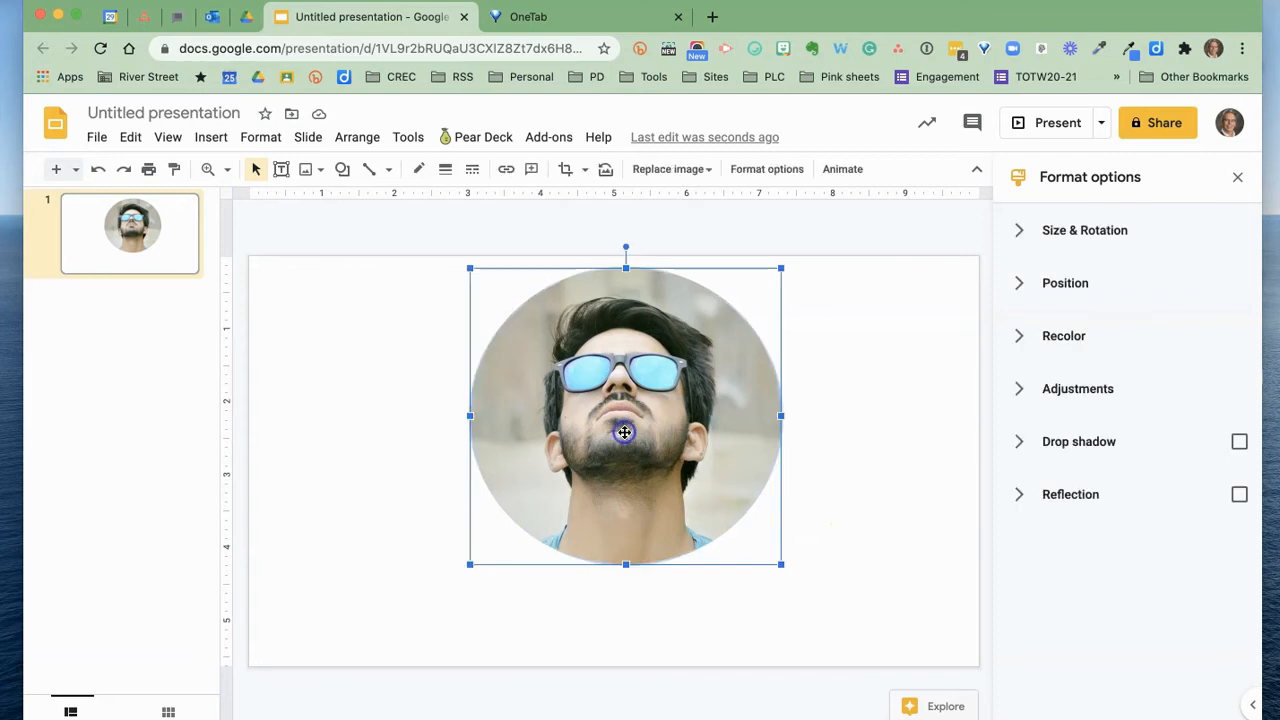
key(Delete)
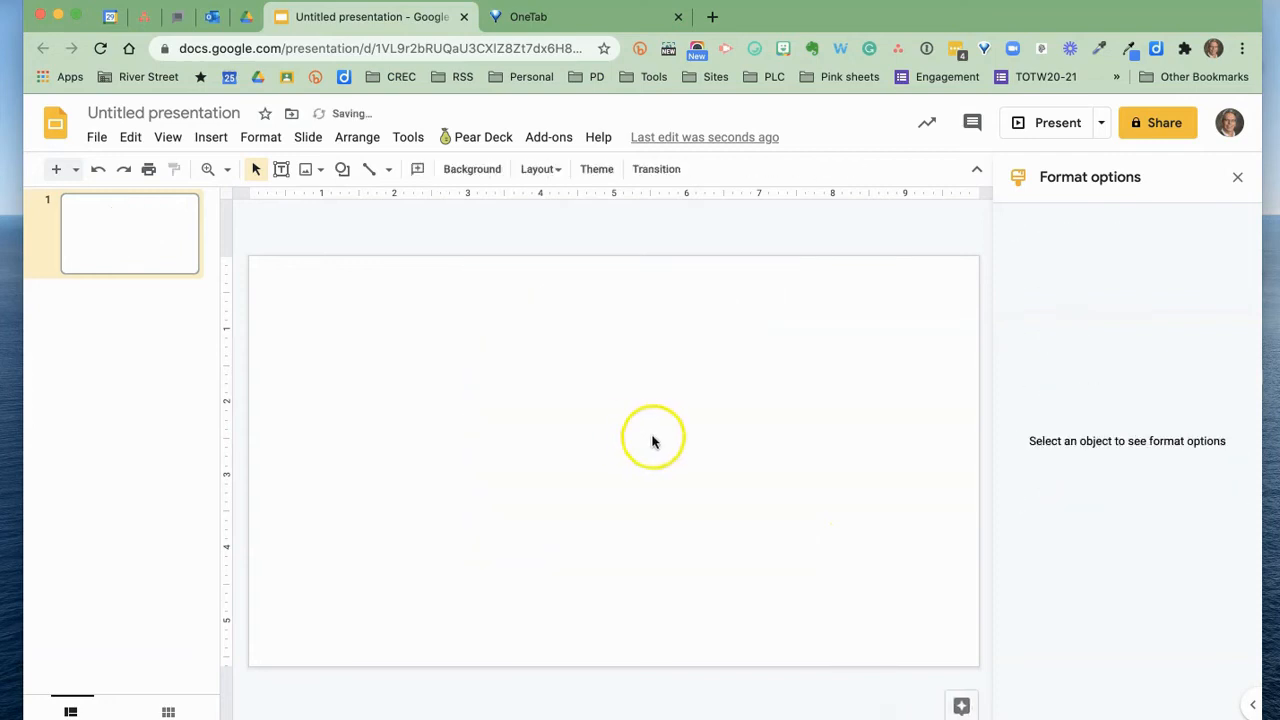
click(203, 138)
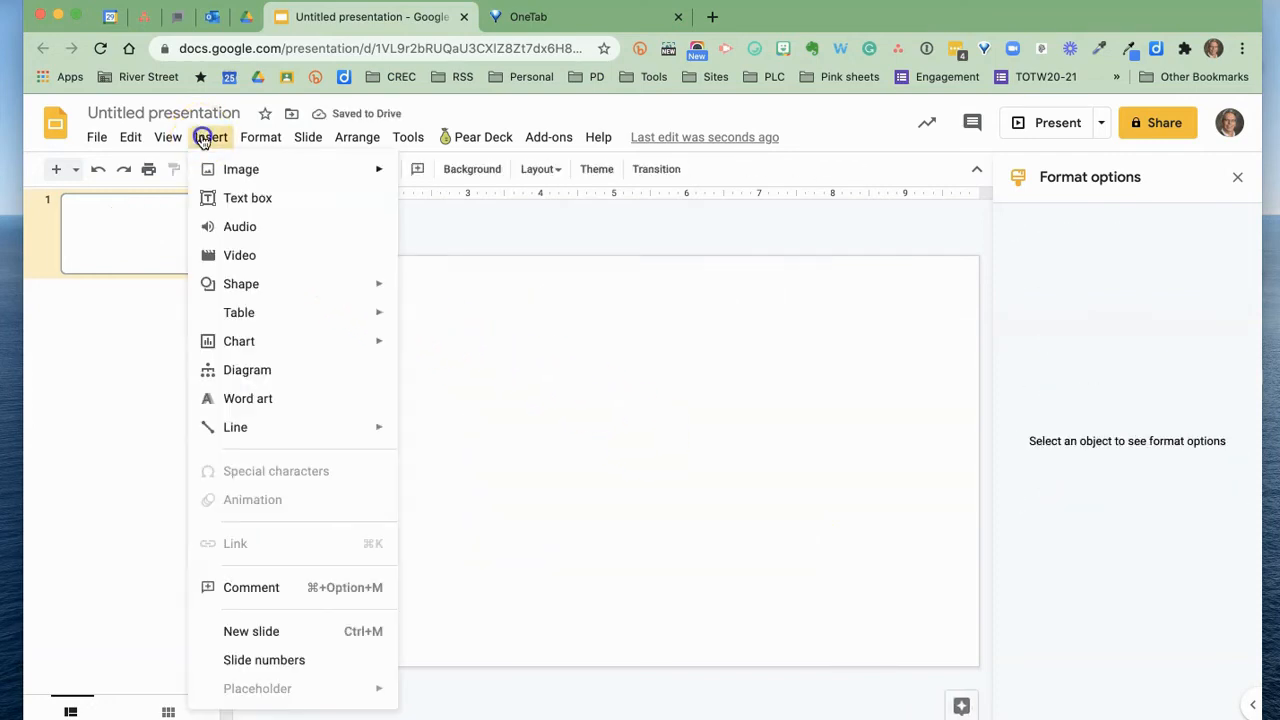
mouse_move(212, 169)
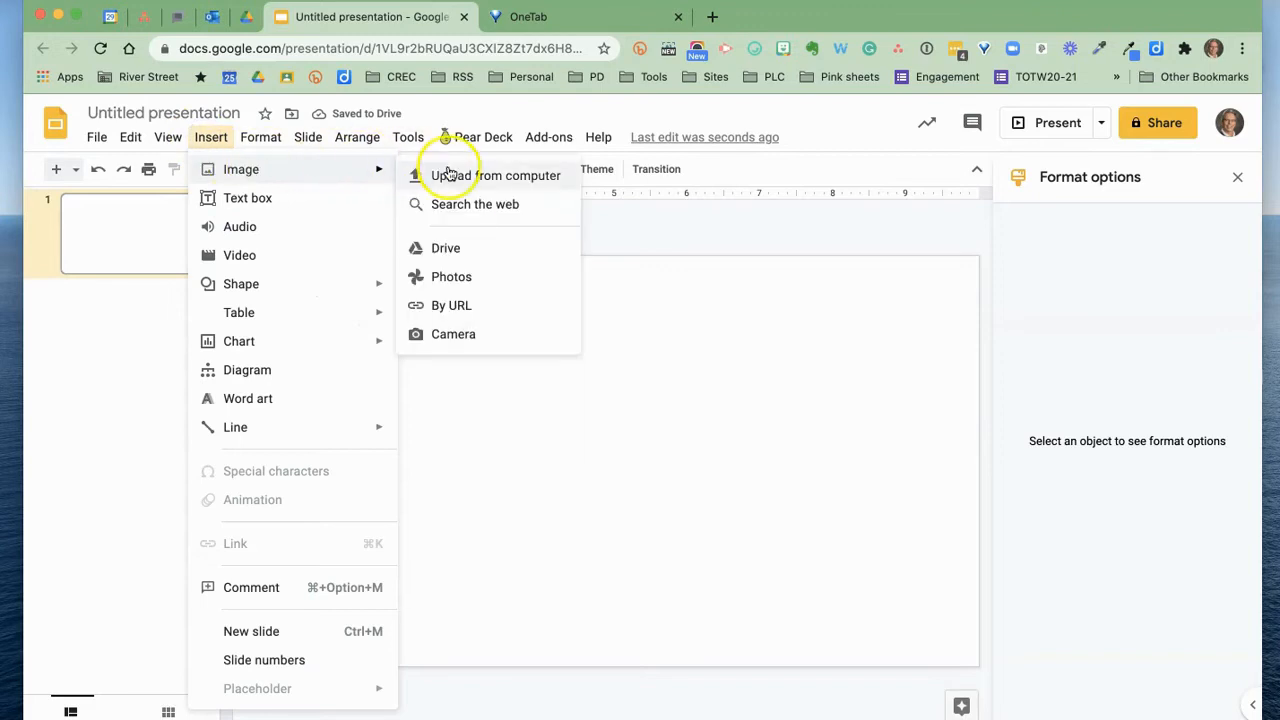
click(477, 178)
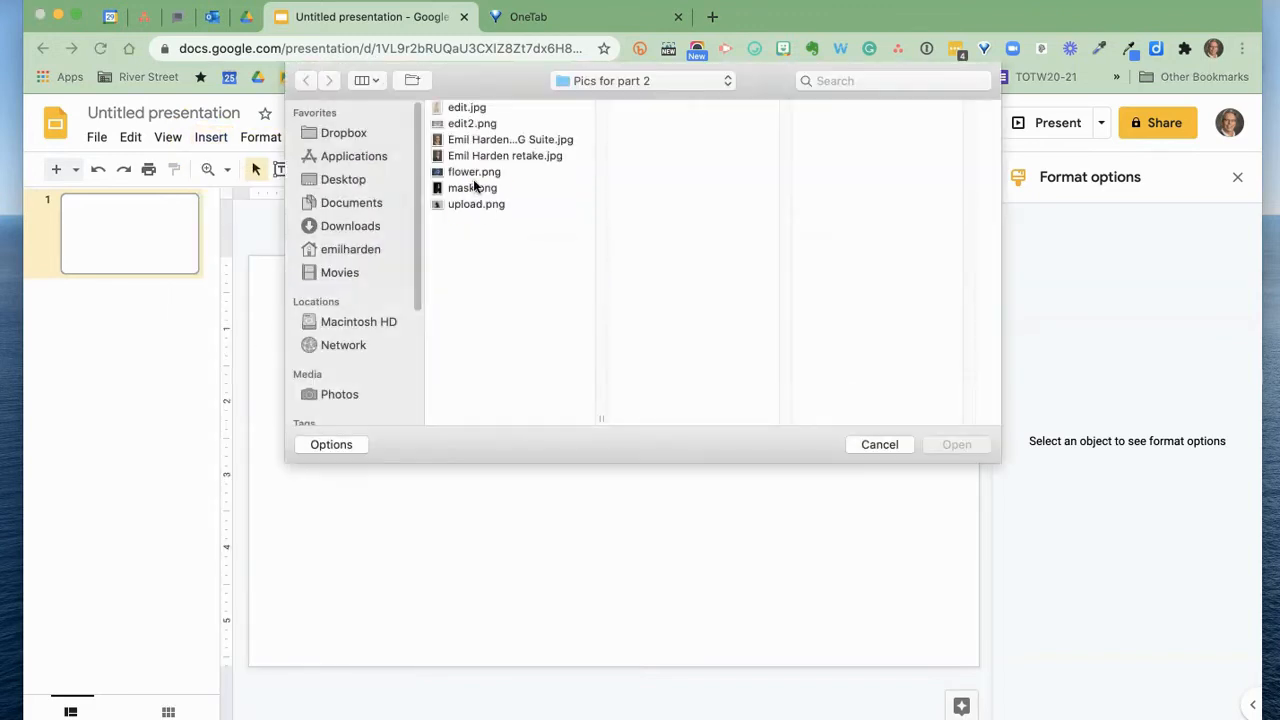
click(474, 189)
click(956, 444)
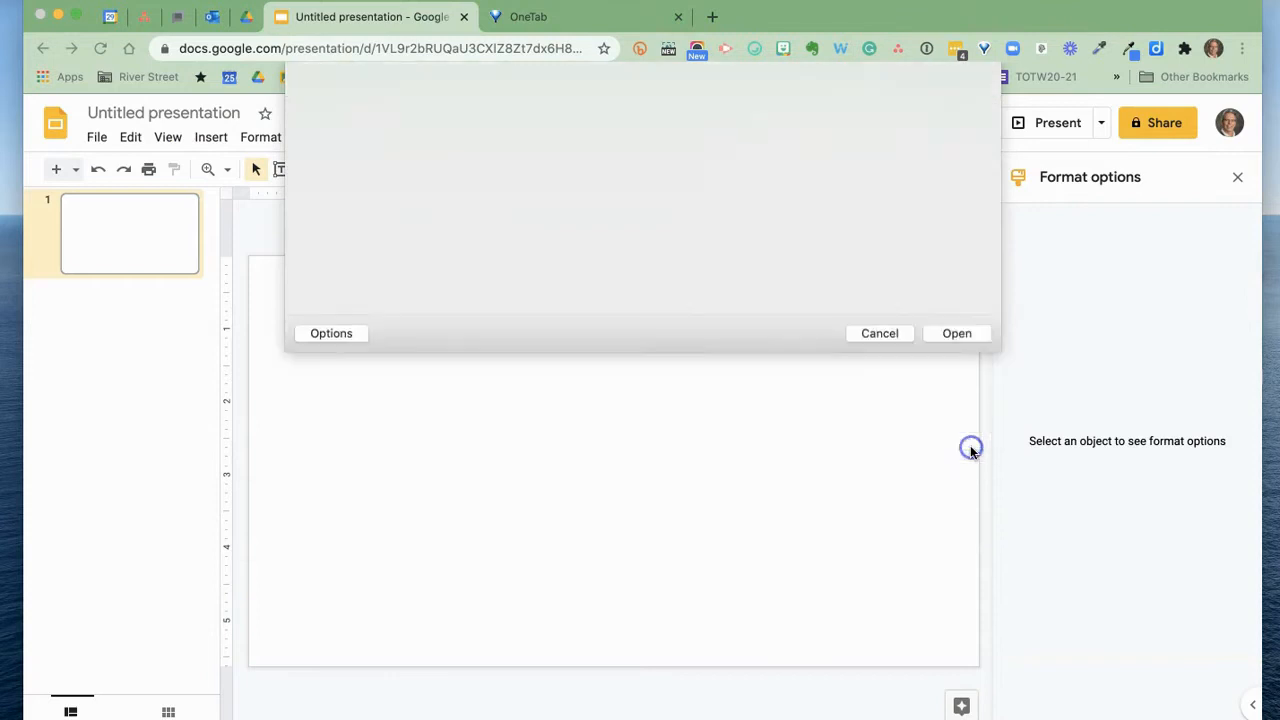
drag(451, 423, 632, 430)
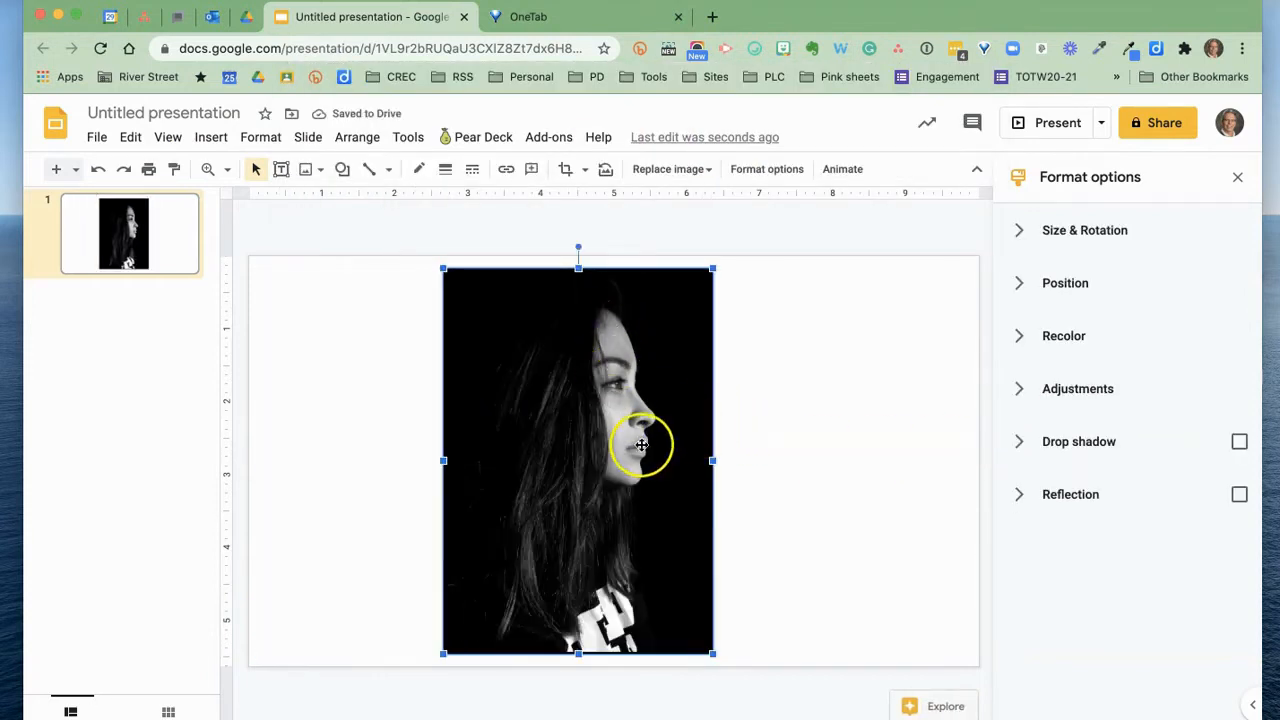
- Crop the woman's profile photo to her head by trimming its lower, upper and right edges, and deselect it
double_click(639, 446)
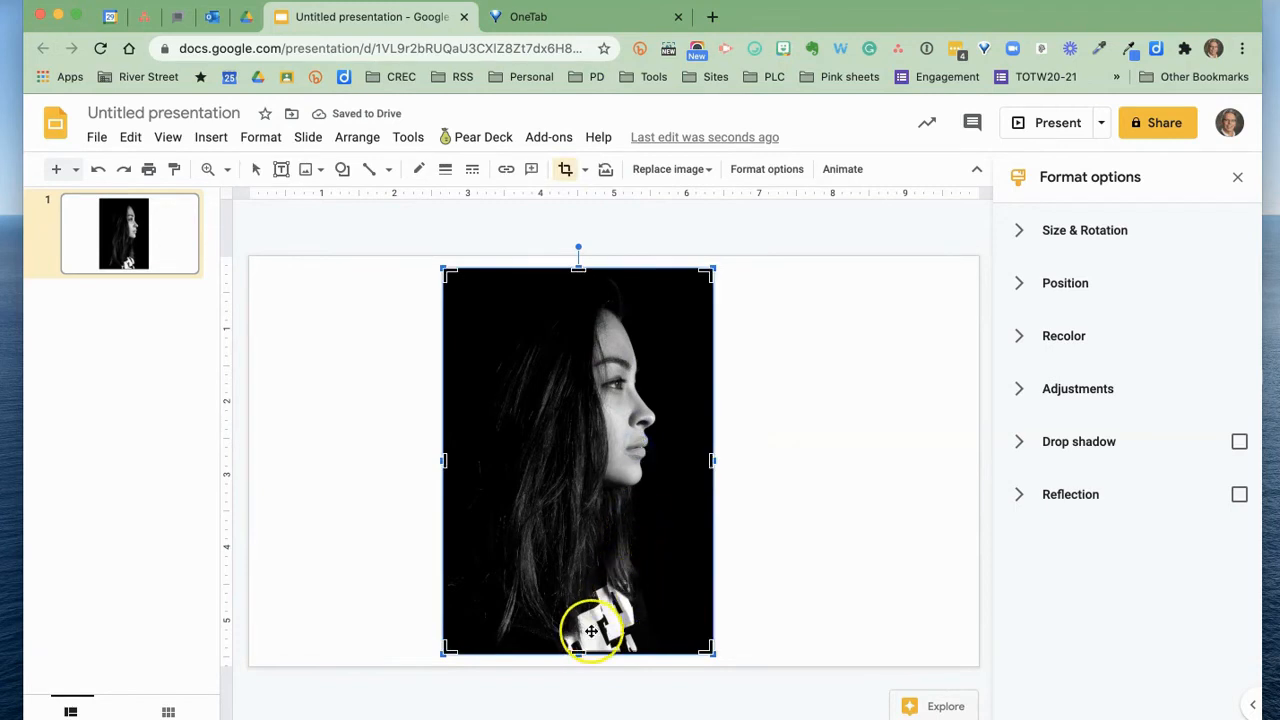
drag(578, 651, 594, 495)
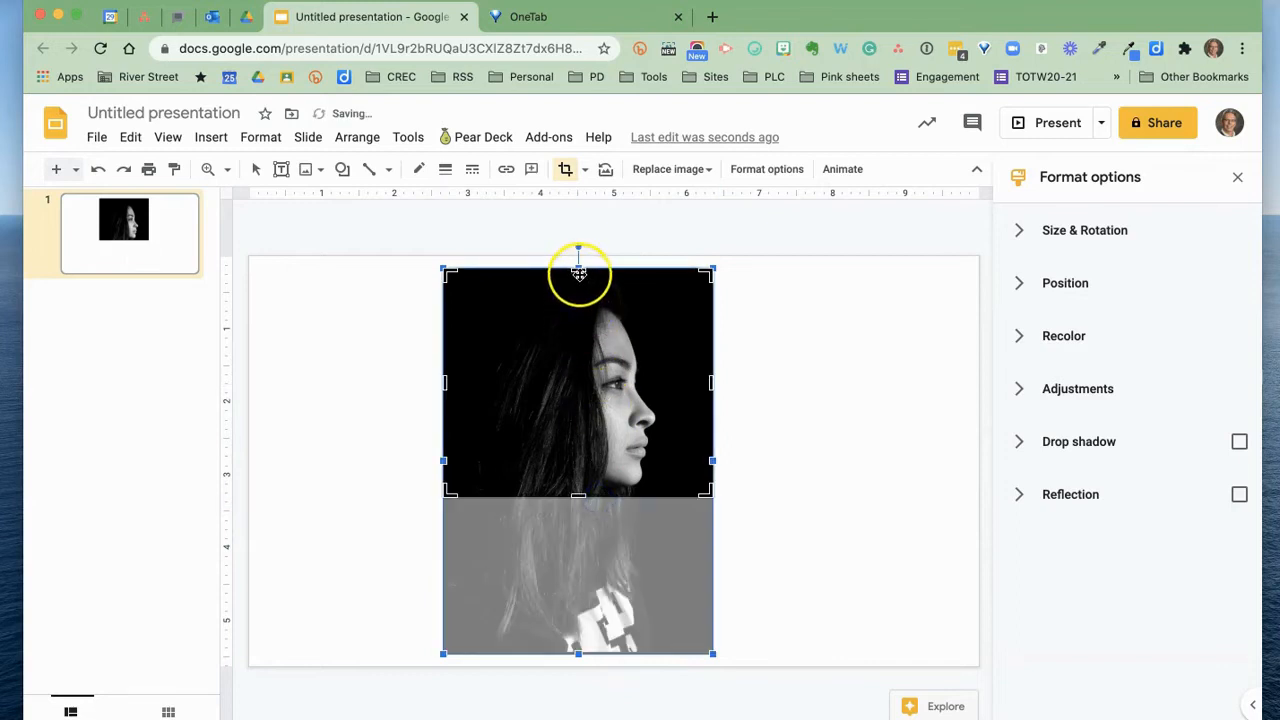
drag(578, 266, 579, 296)
drag(711, 397, 687, 397)
click(834, 506)
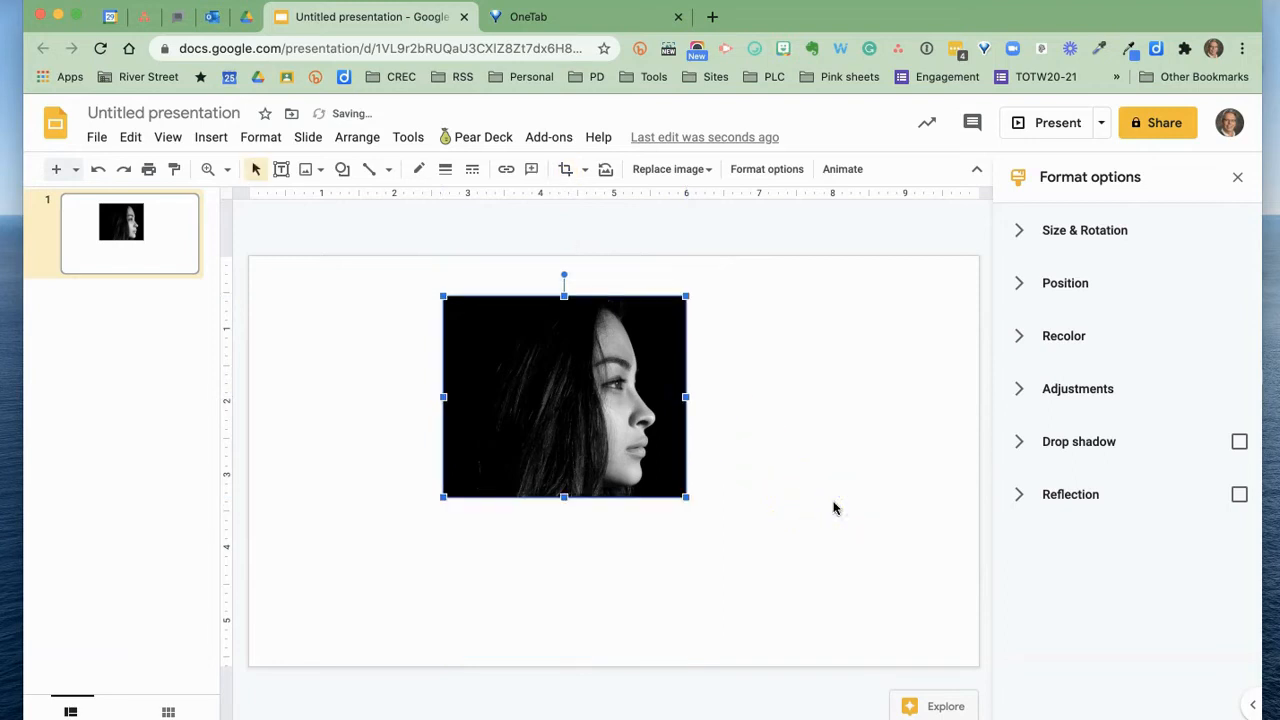
click(834, 506)
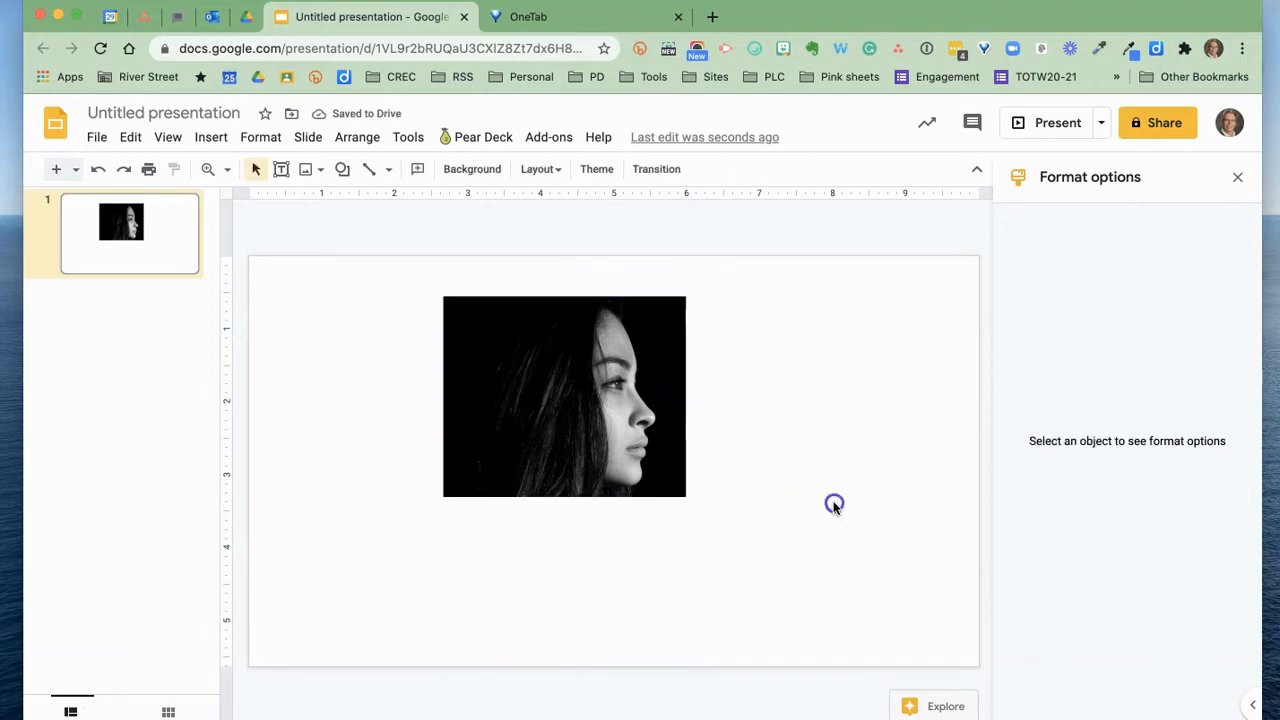
- Mask the cropped profile photo with the right arrow shape
click(626, 466)
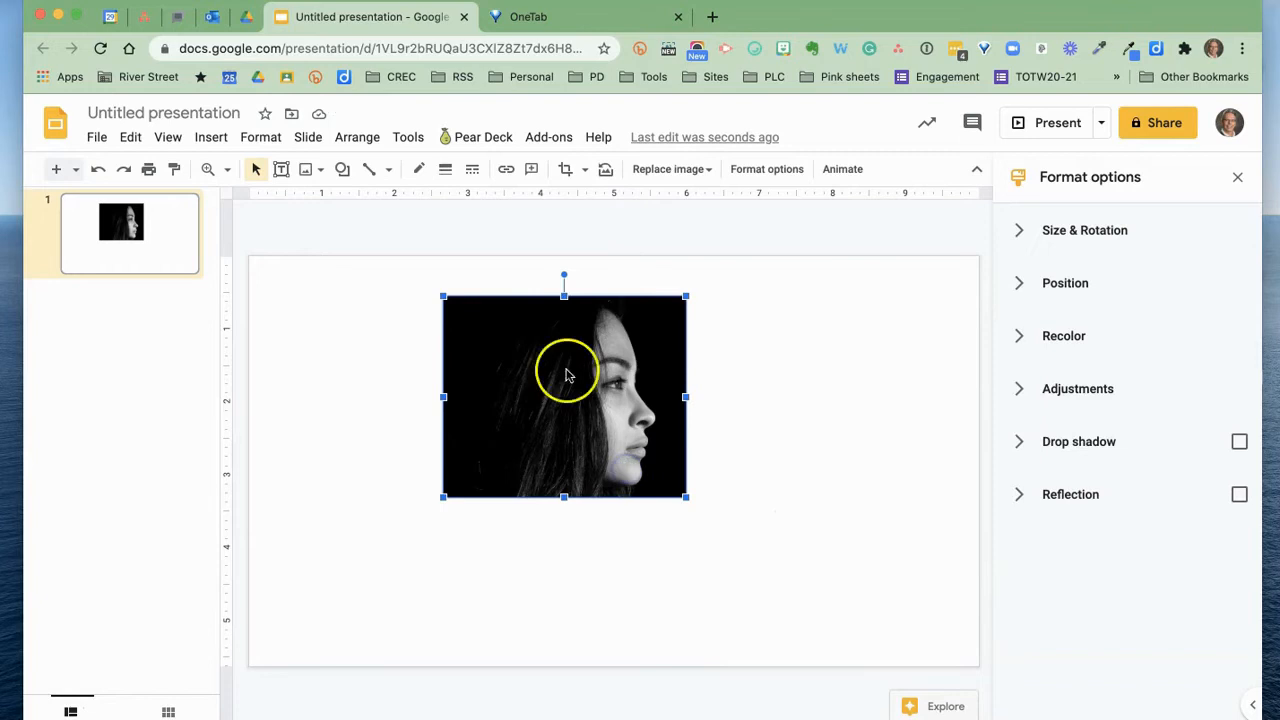
click(584, 170)
mouse_move(602, 234)
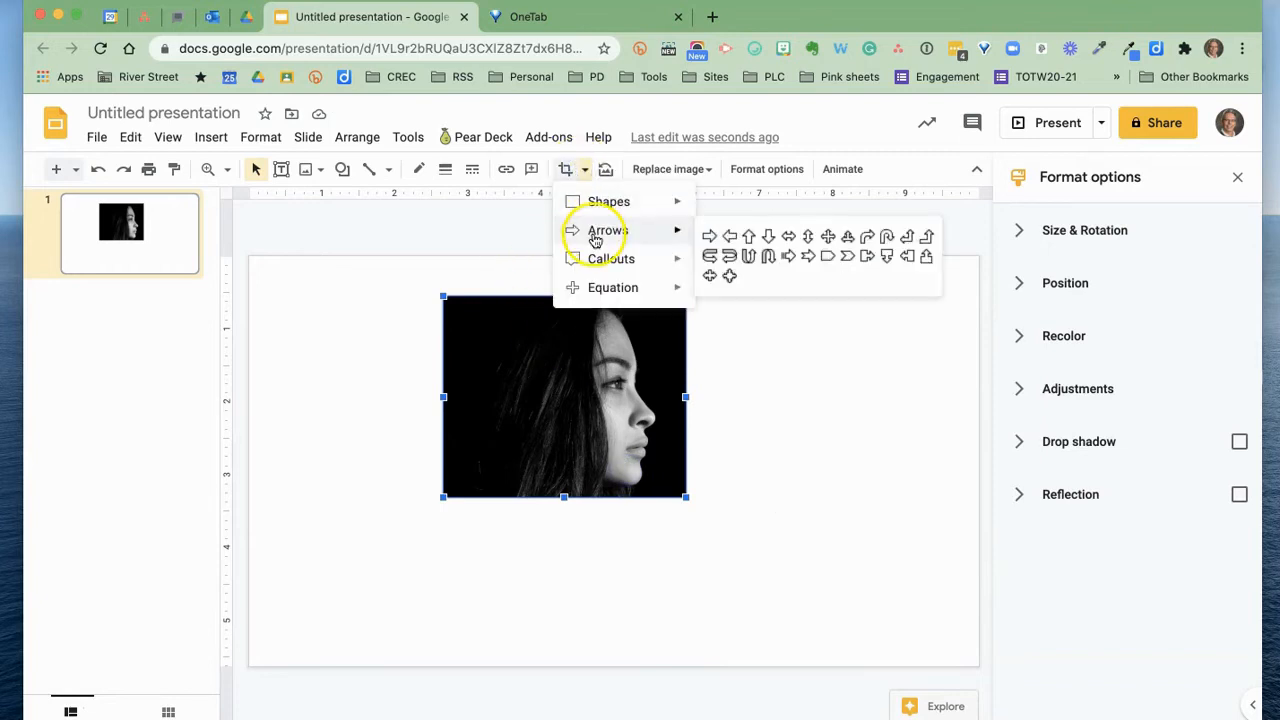
click(718, 237)
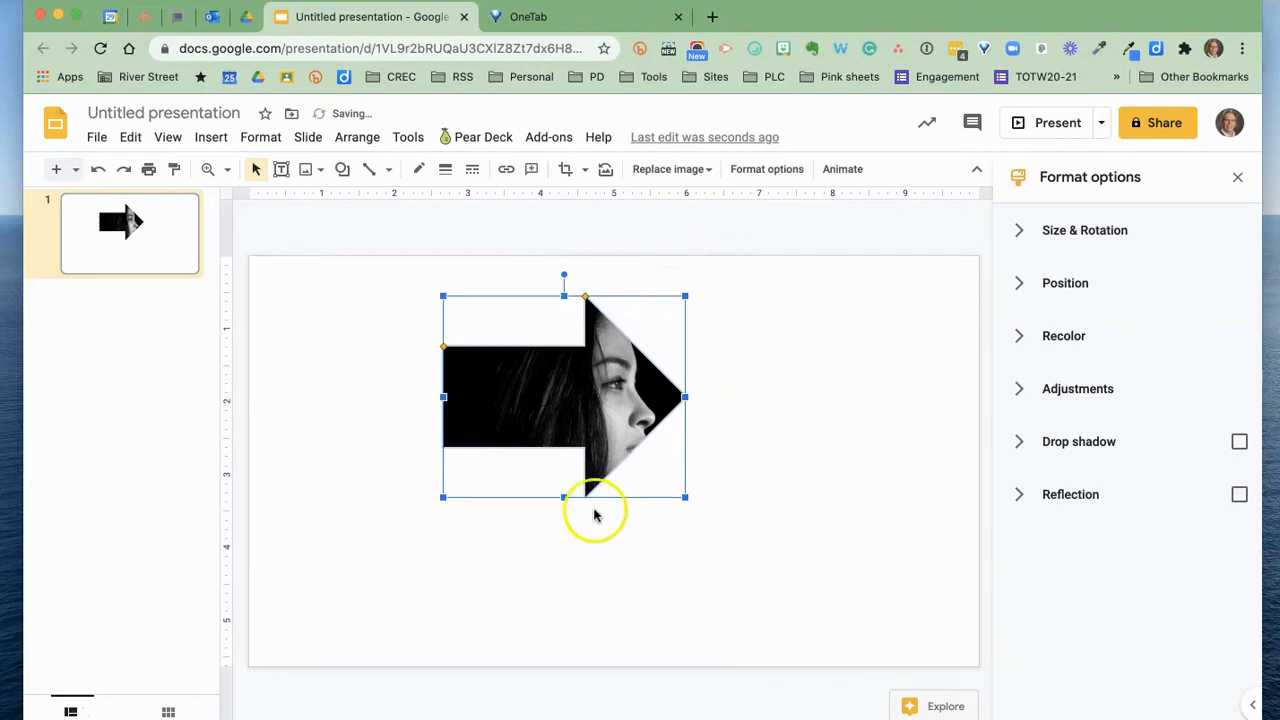
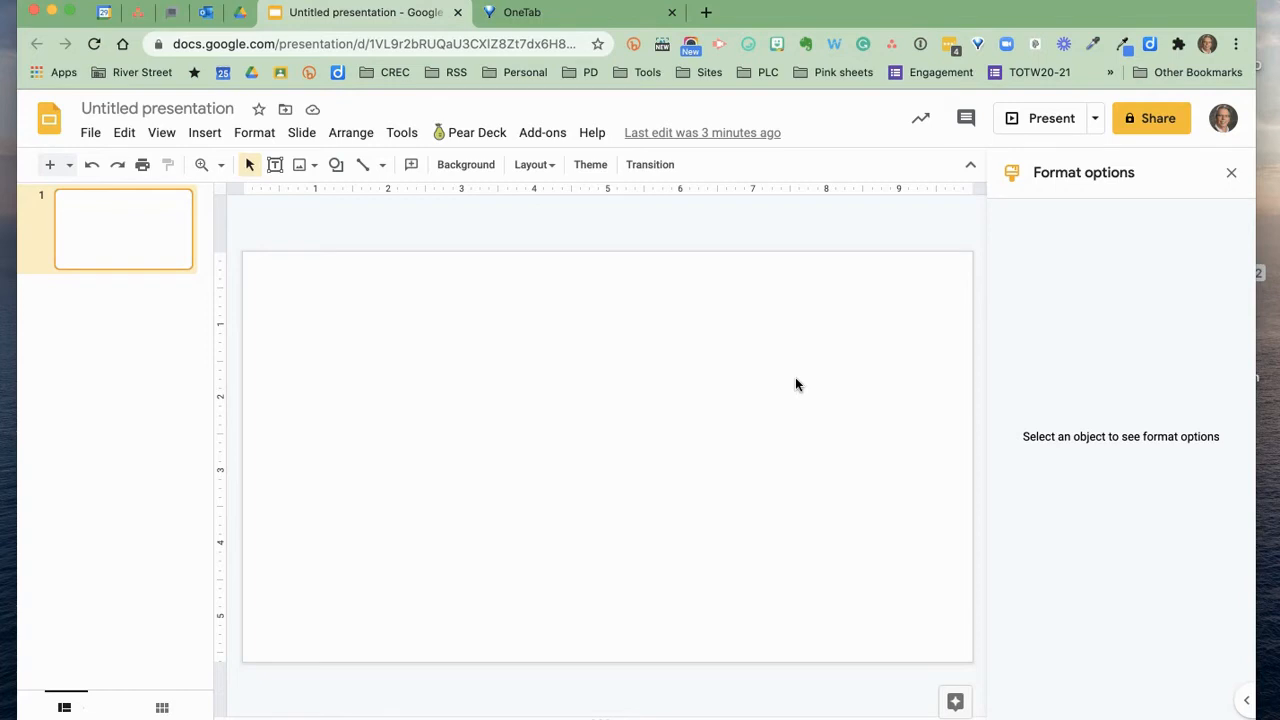
- Insert calendar.png from the Sample 1 folder on the computer onto the blank slide
click(204, 133)
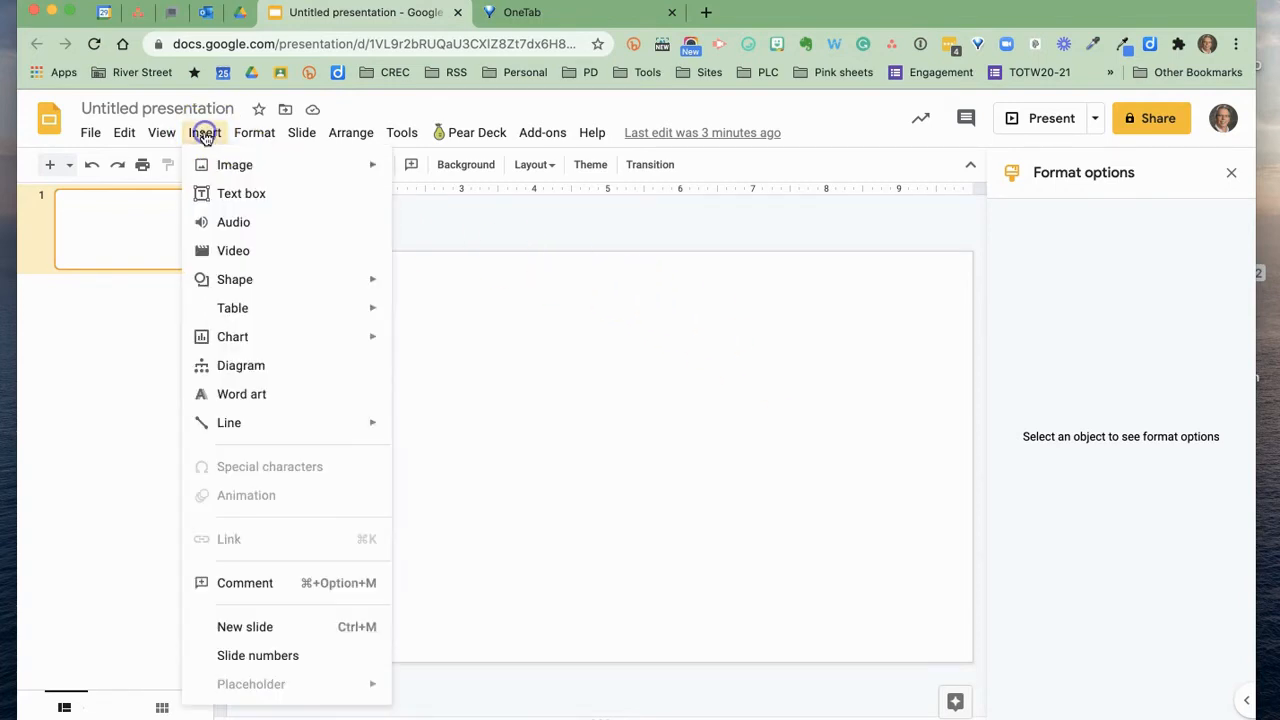
mouse_move(300, 165)
click(456, 167)
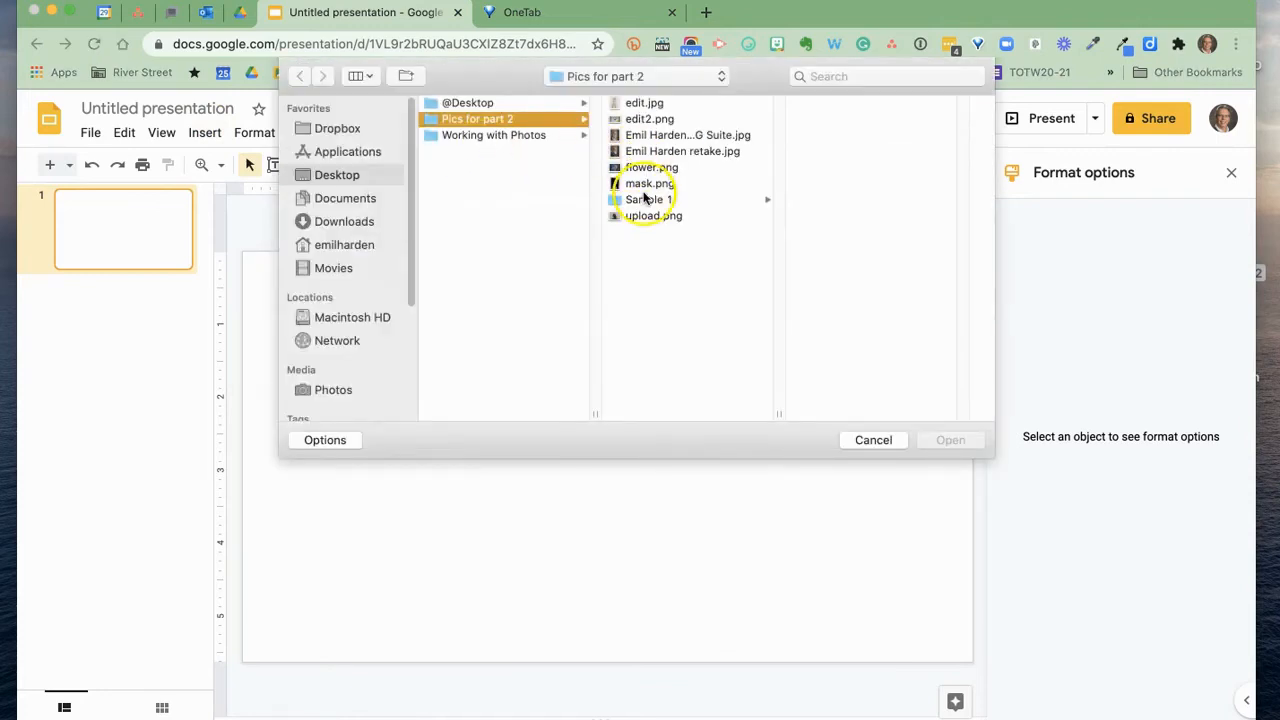
click(645, 199)
click(800, 106)
click(953, 441)
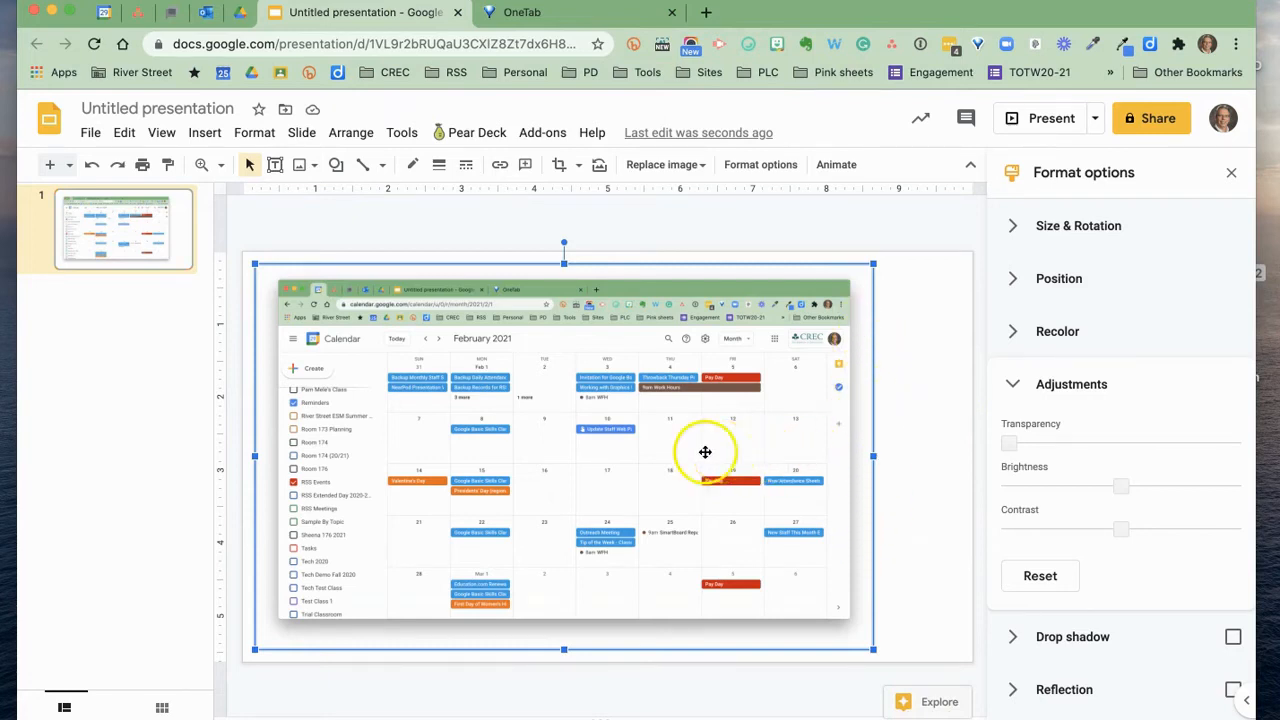
- Crop the shadow margins off all four sides of the calendar screenshot and nudge the cropped picture slightly on the slide
double_click(674, 449)
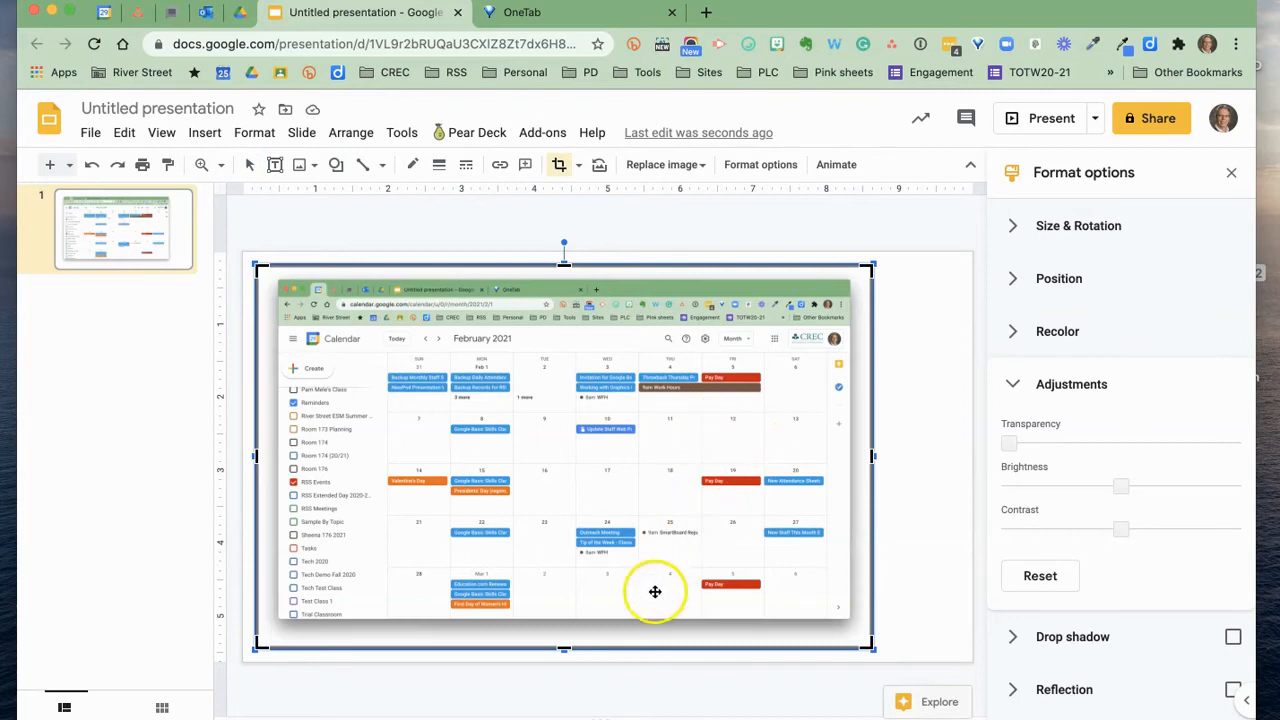
drag(563, 643, 566, 615)
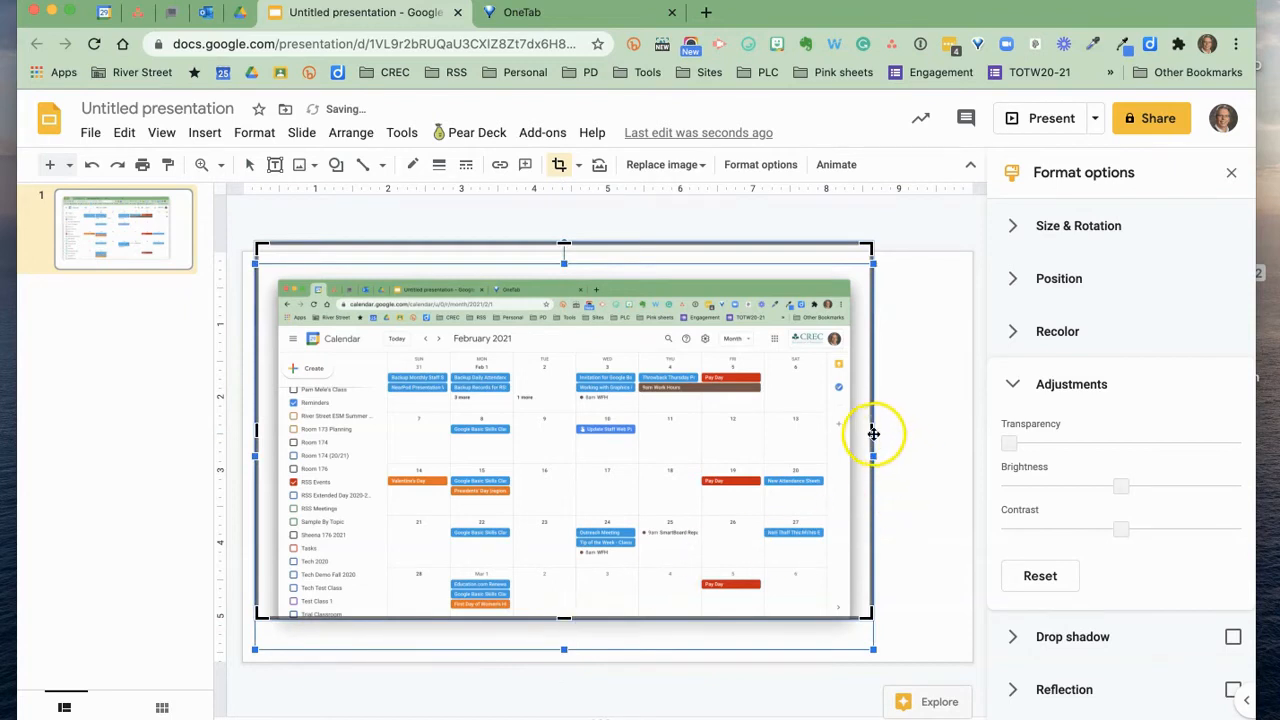
drag(858, 433, 849, 432)
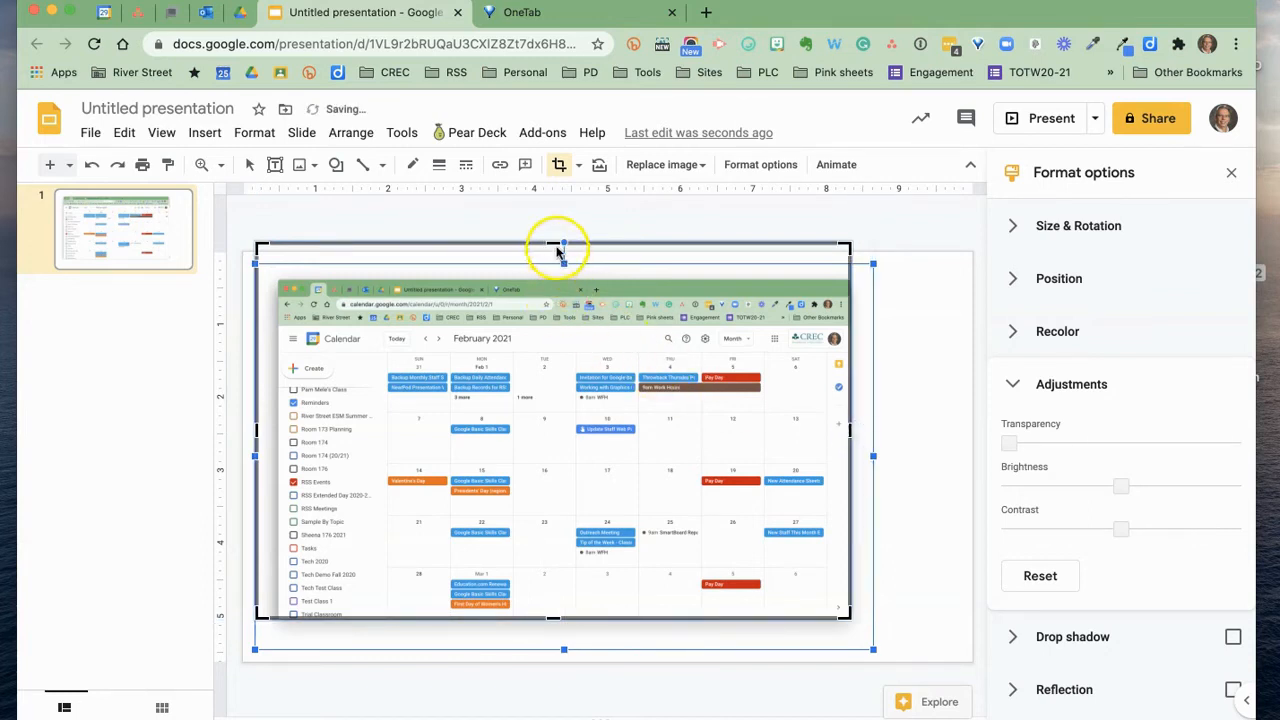
drag(554, 245, 551, 280)
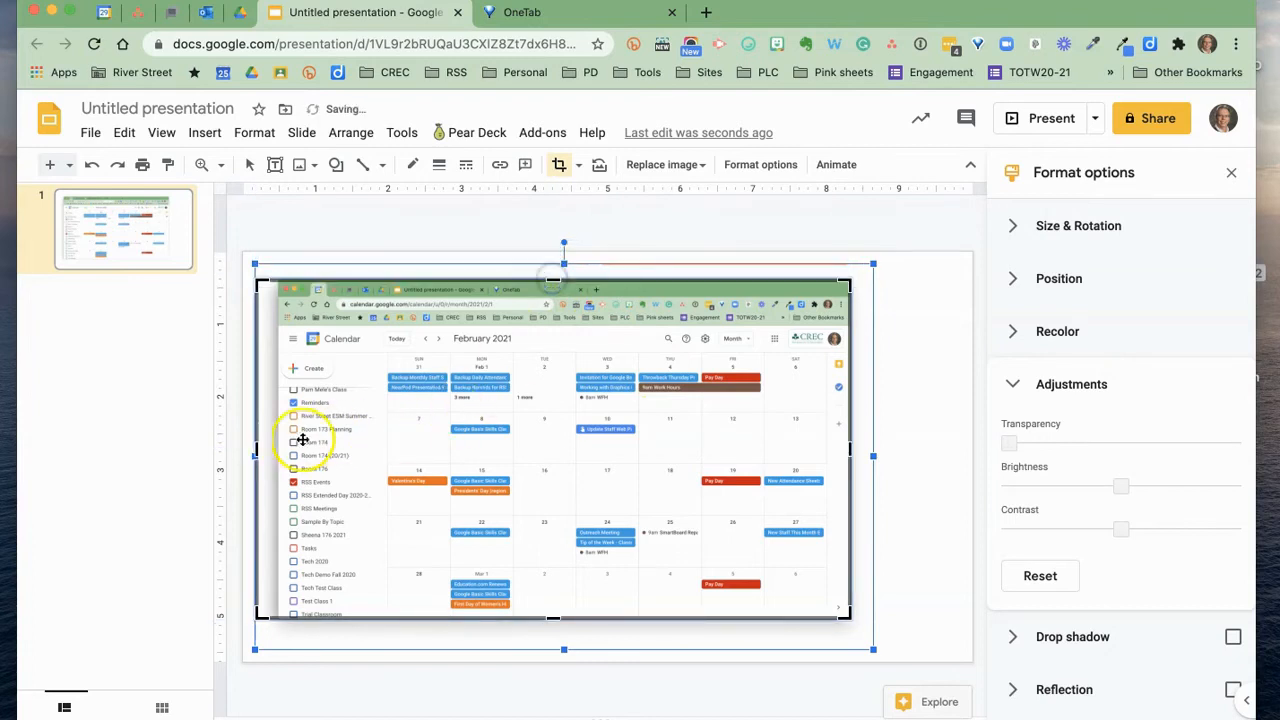
drag(270, 452, 280, 452)
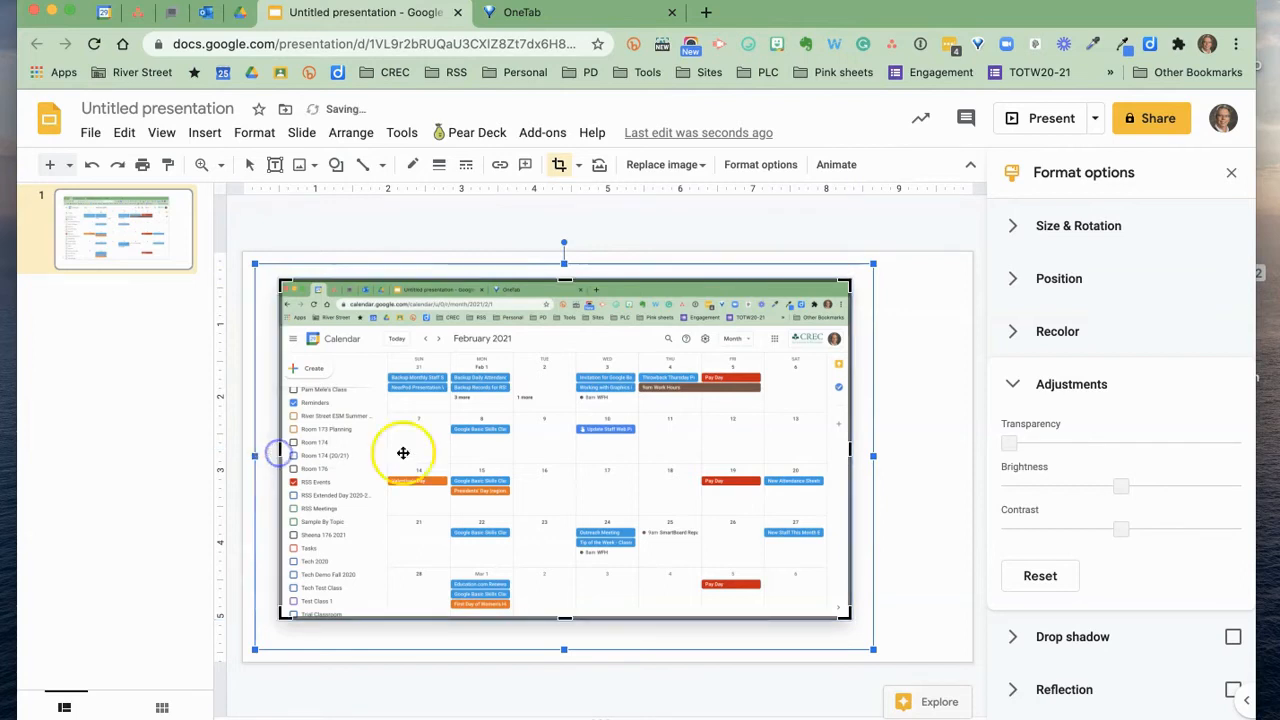
click(898, 469)
drag(653, 432, 657, 430)
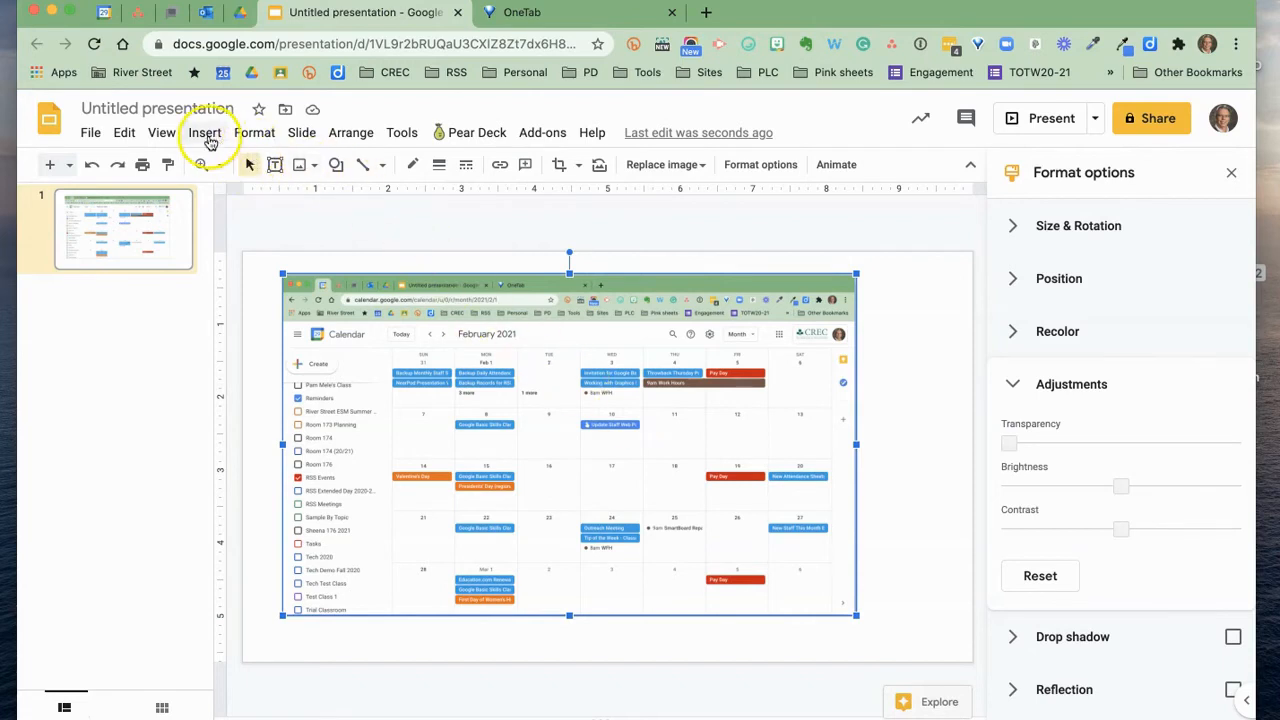
click(206, 134)
mouse_move(240, 164)
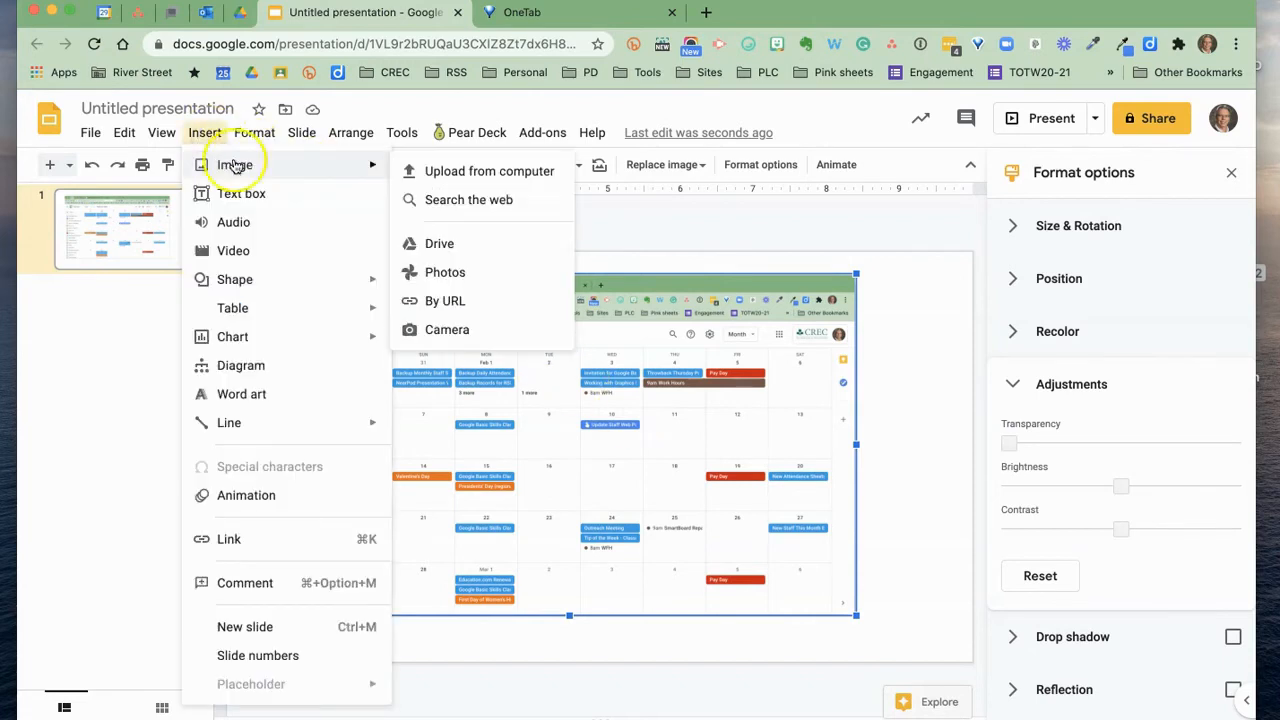
click(437, 170)
click(461, 137)
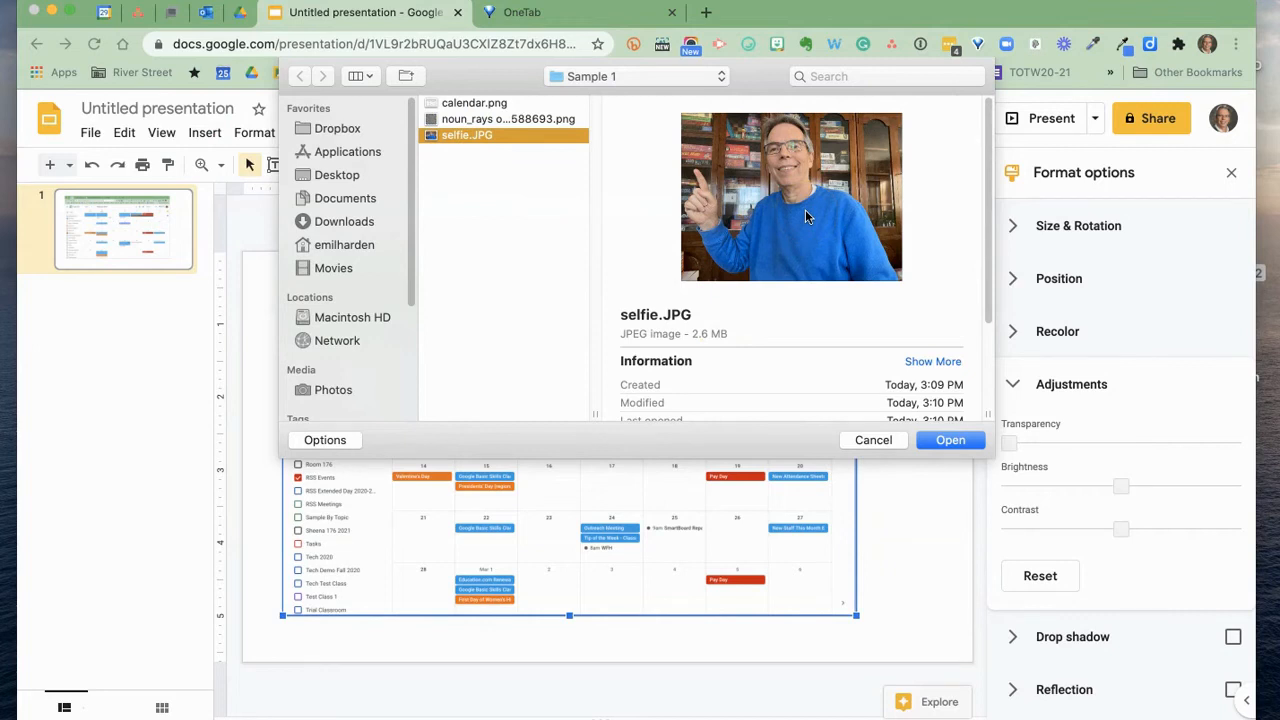
click(873, 443)
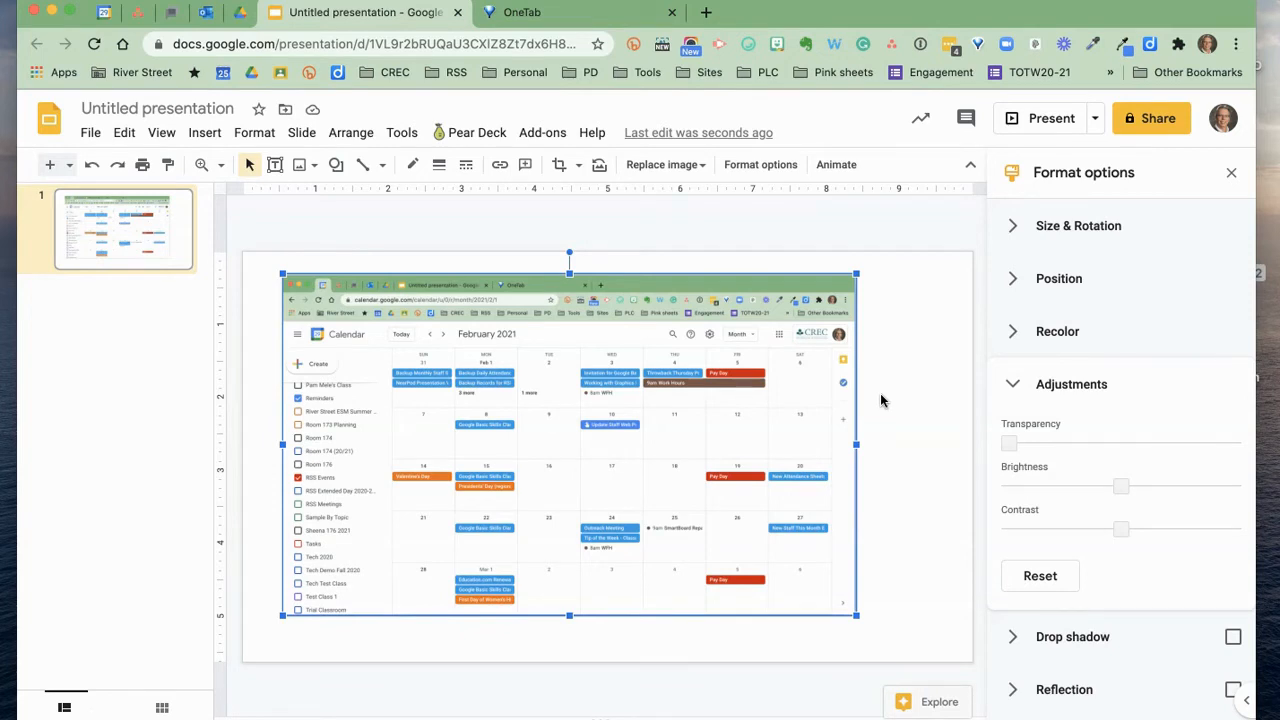
- Open remove.bg in a new browser tab and upload selfie.JPG from the Sample 1 folder for background removal
click(706, 12)
text(remove.bg)
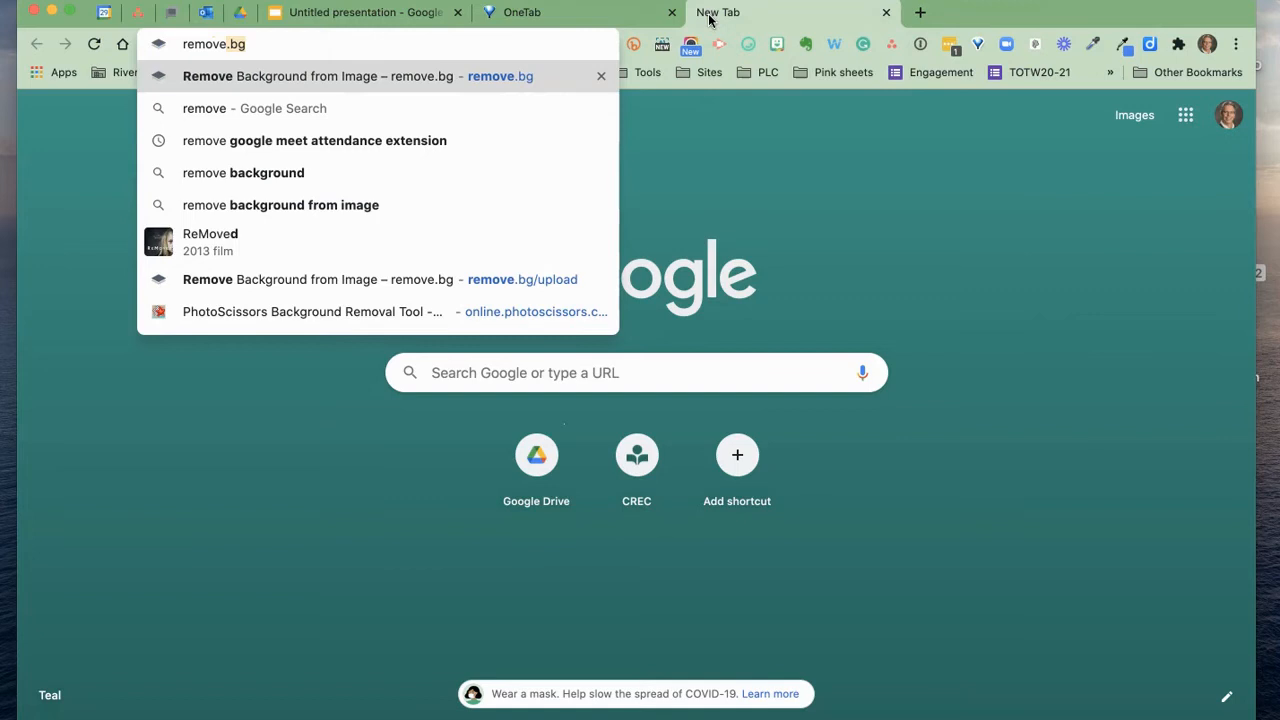
key(Return)
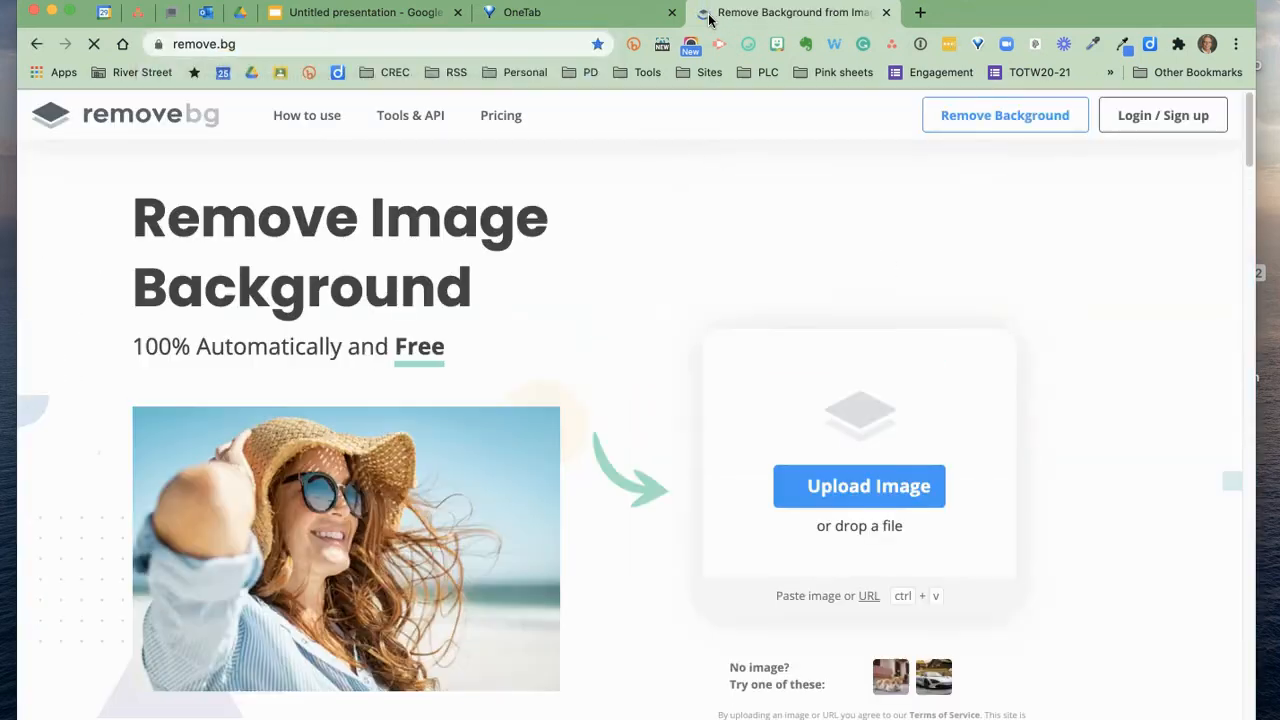
click(880, 472)
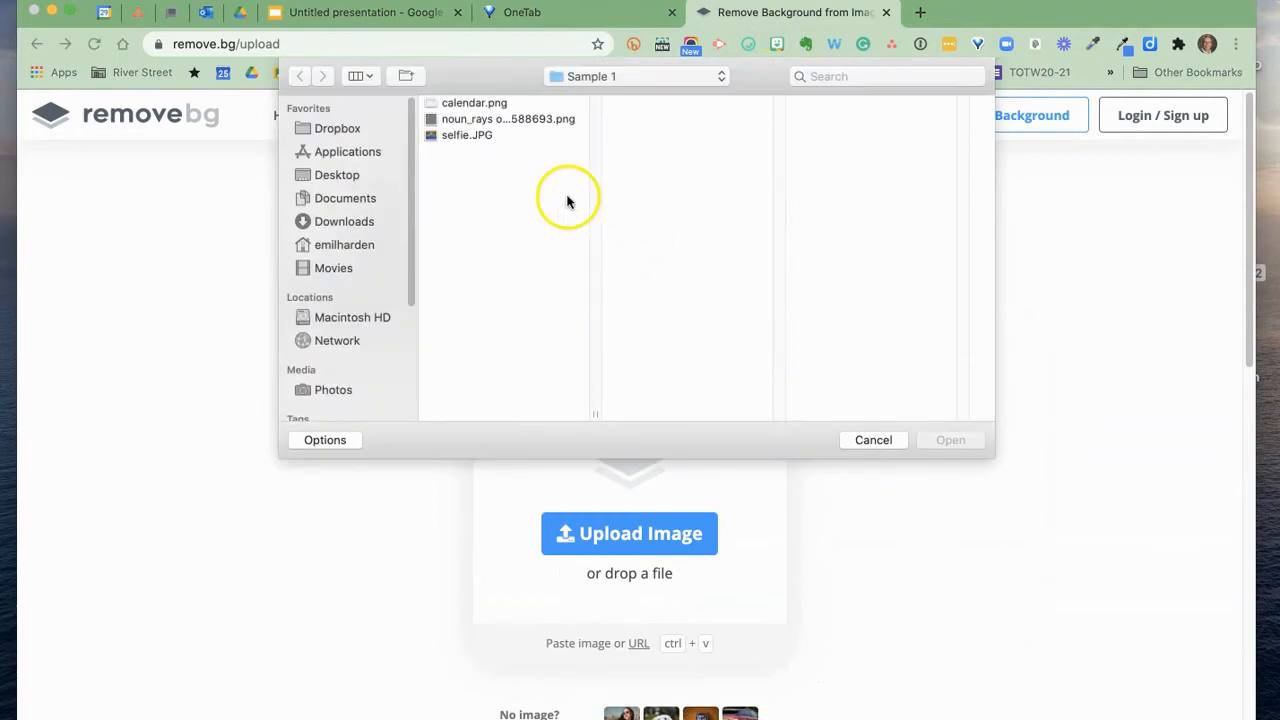
click(466, 134)
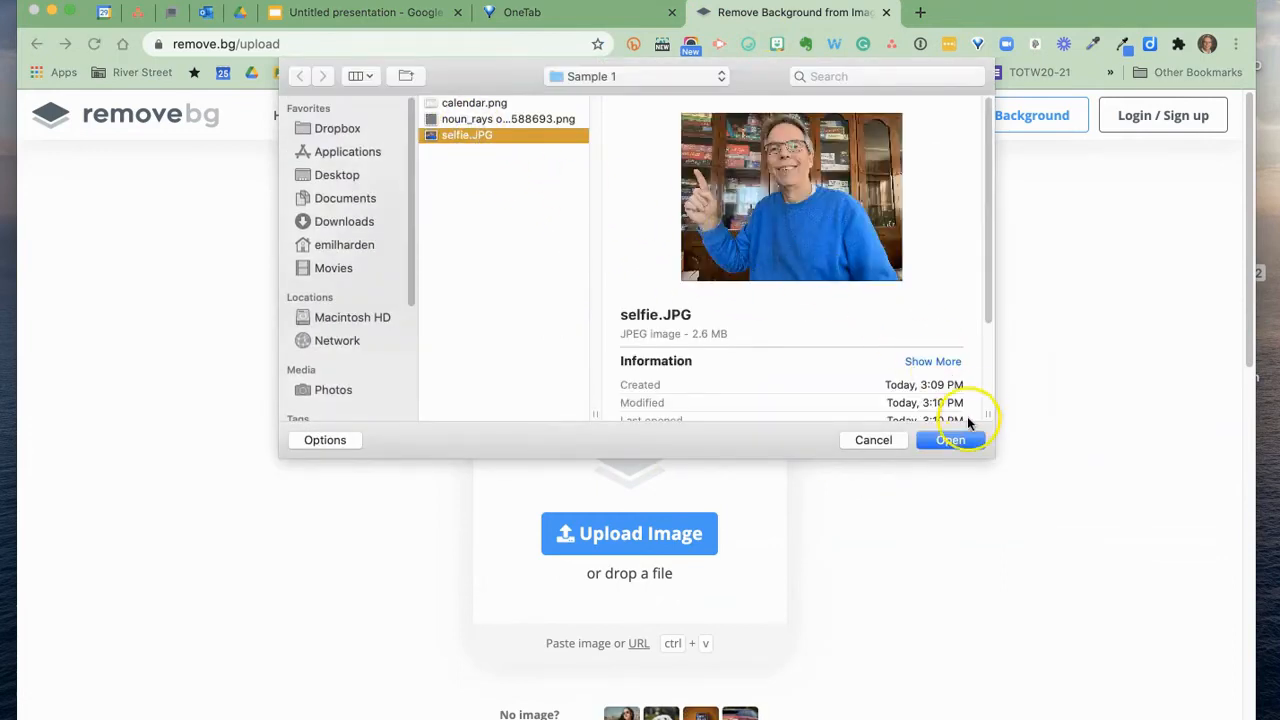
click(952, 440)
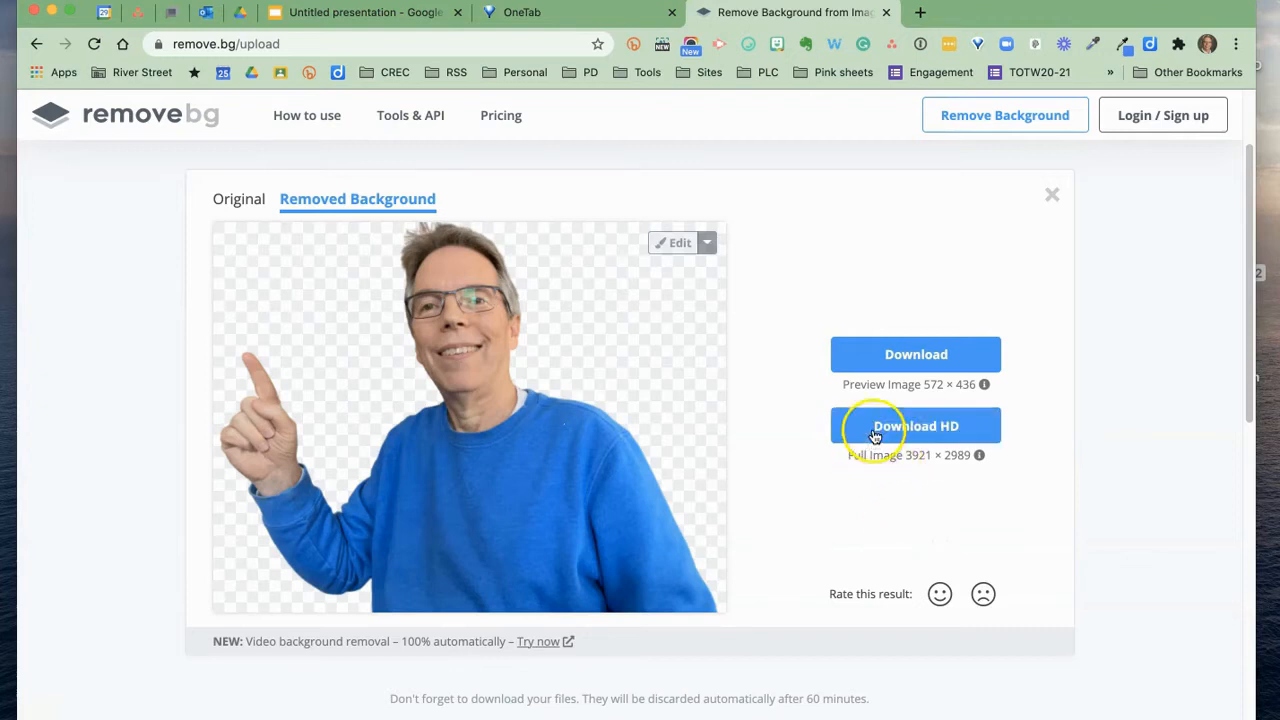
- Open the selfie cutout for editing and erase stray spots around the top of the hair with the Erase brush
click(676, 246)
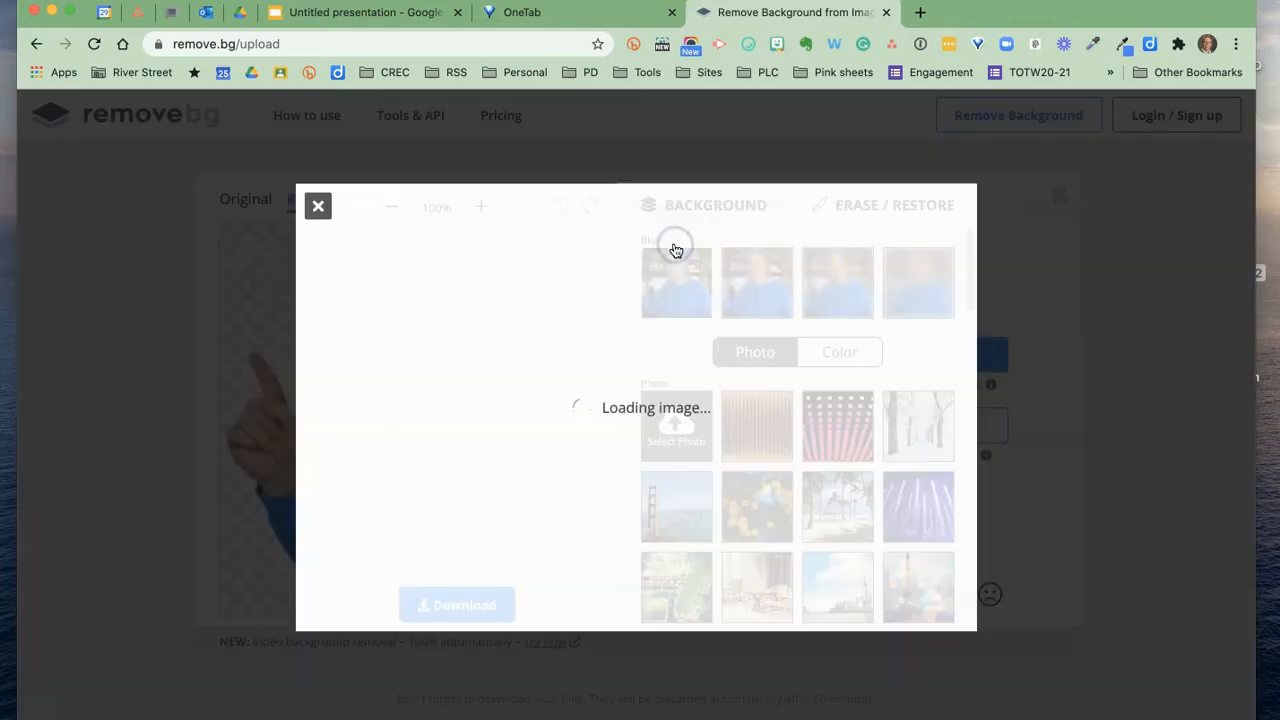
click(1013, 187)
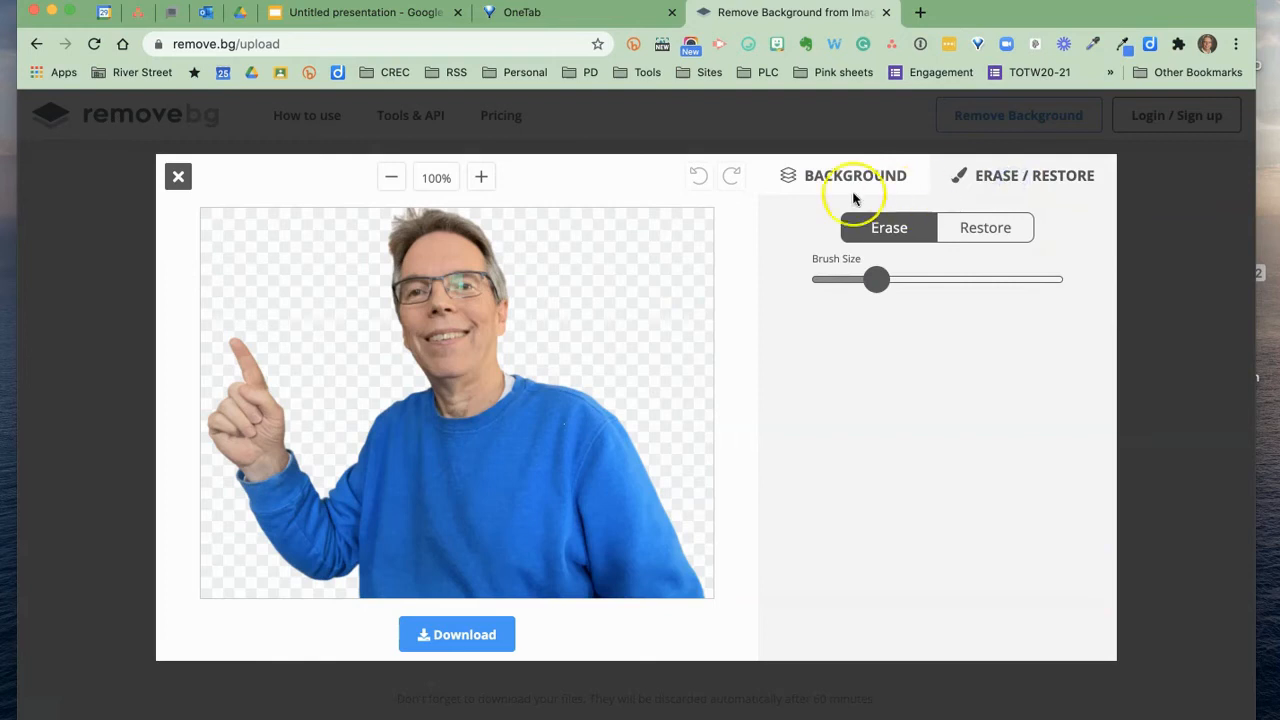
click(378, 224)
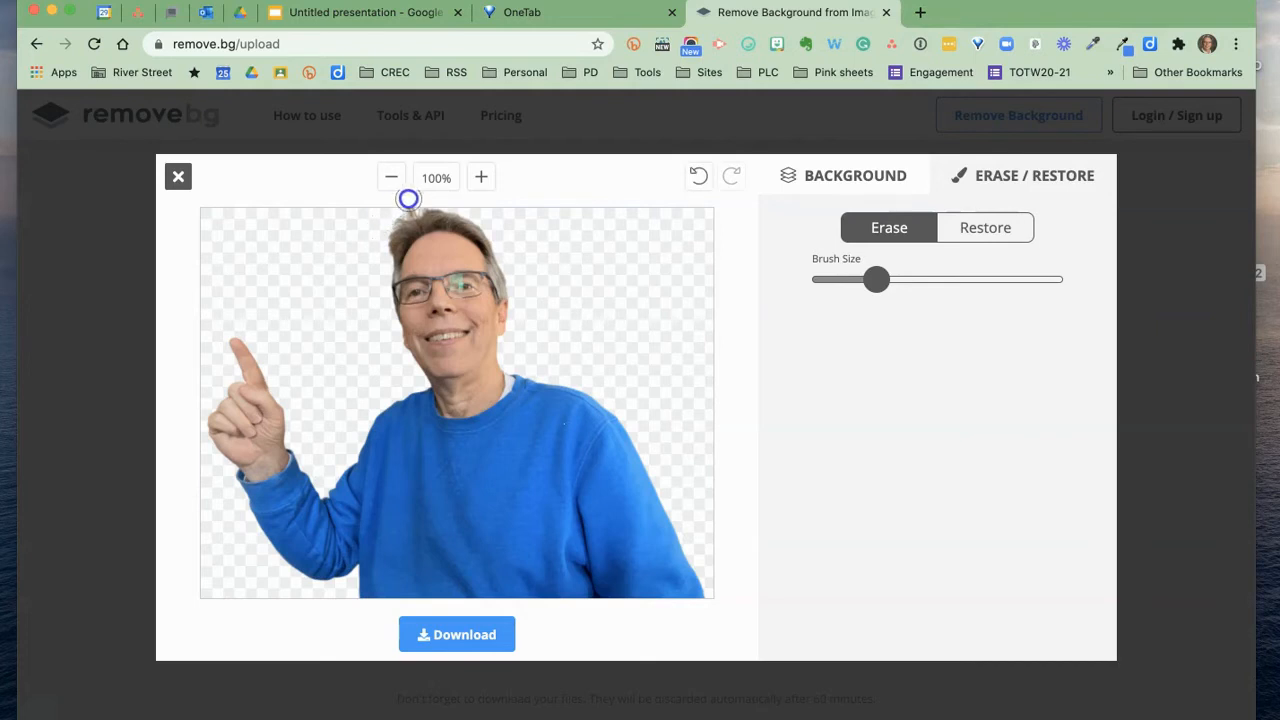
mouse_move(380, 203)
mouse_down()
mouse_move(434, 200)
mouse_move(403, 189)
mouse_move(405, 203)
mouse_up()
click(641, 241)
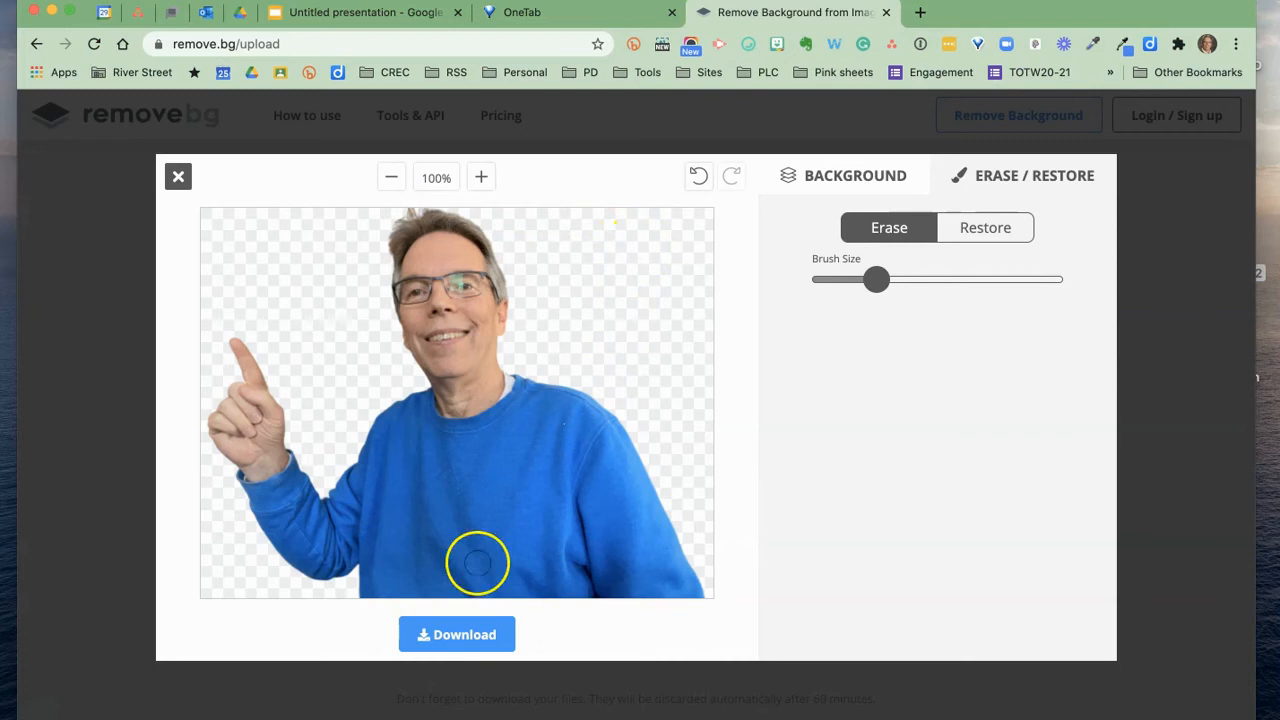
- Download the edited background-free selfie and dismiss the download prompt
click(428, 636)
click(602, 420)
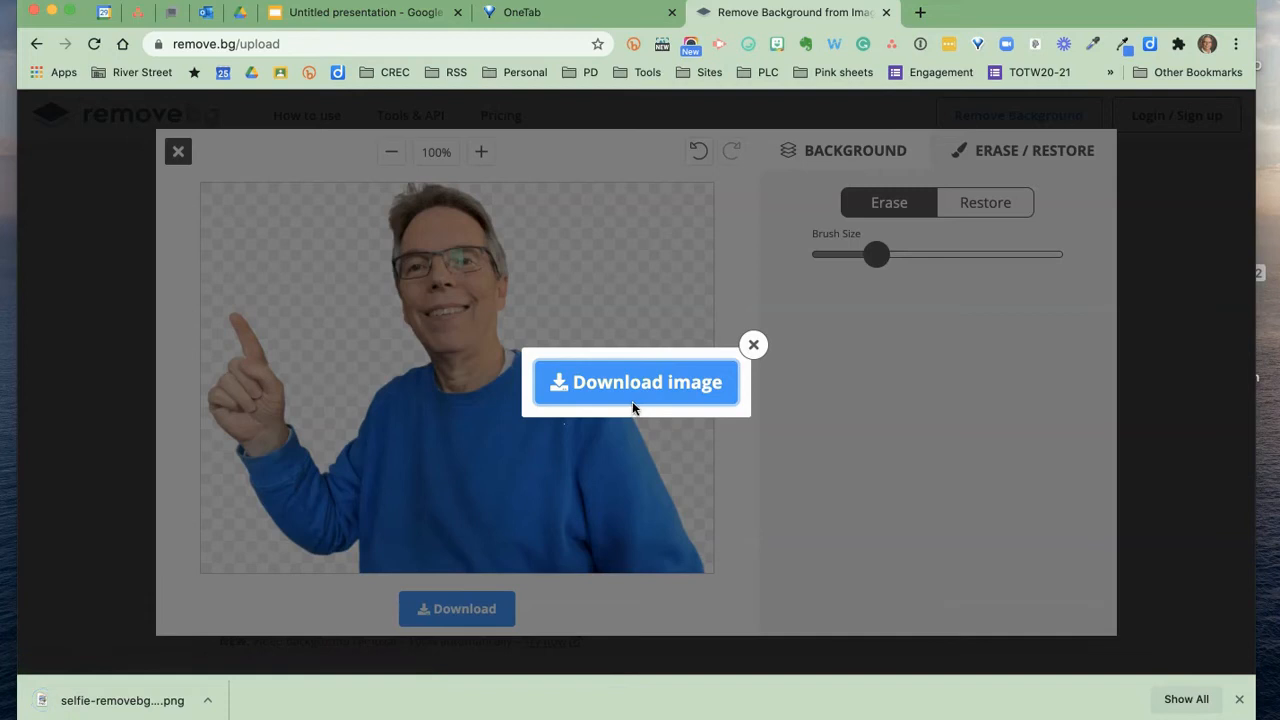
click(754, 345)
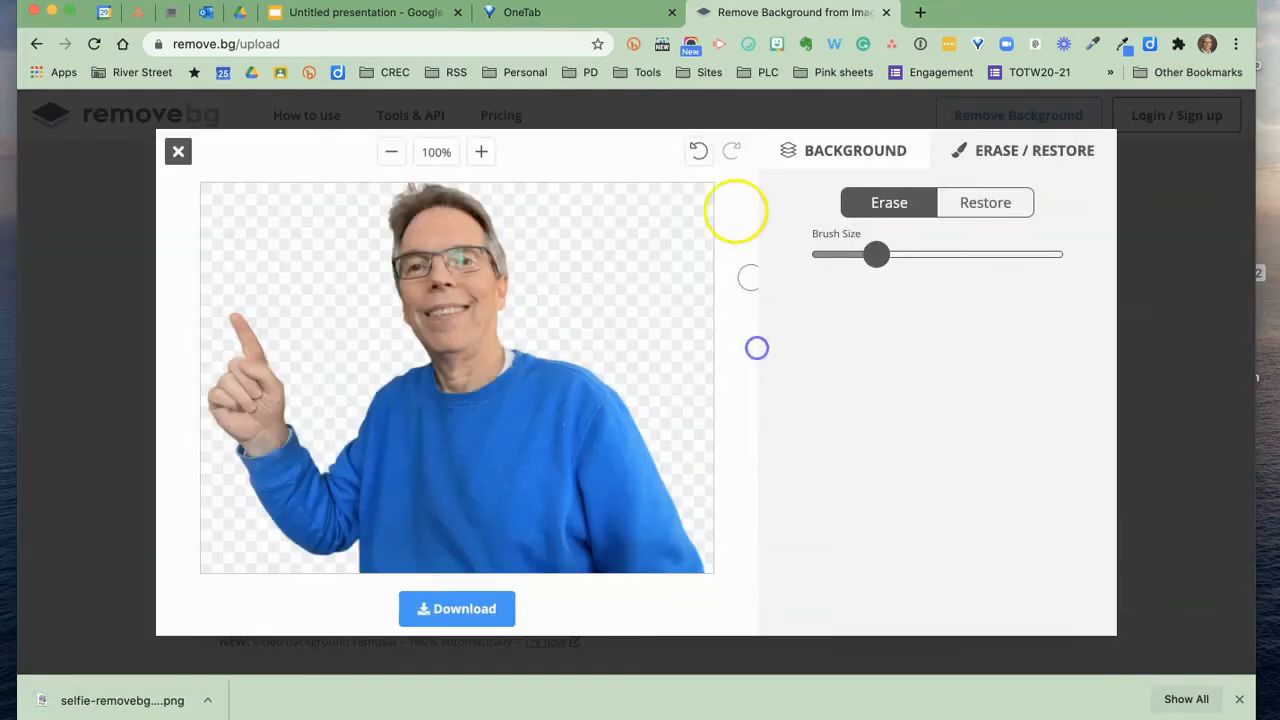
- Switch back to the Google Slides presentation and insert selfie-removebg-preview.png from the Downloads folder
click(368, 12)
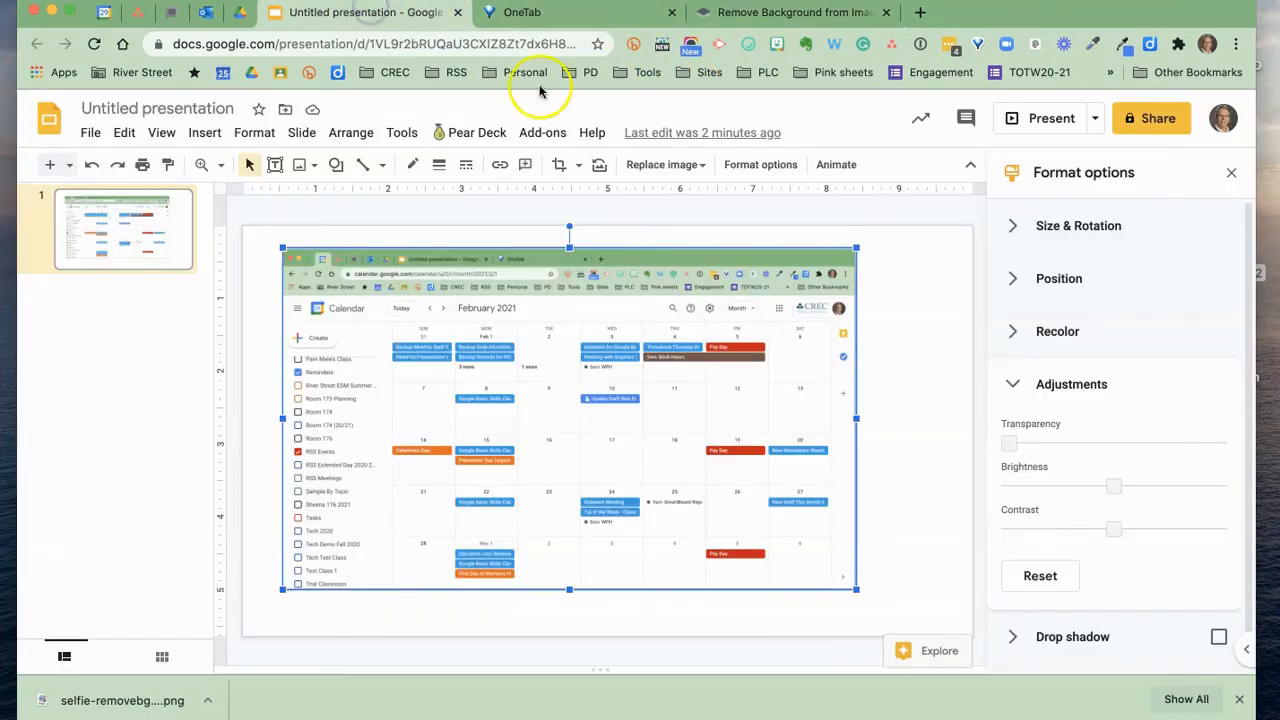
click(210, 133)
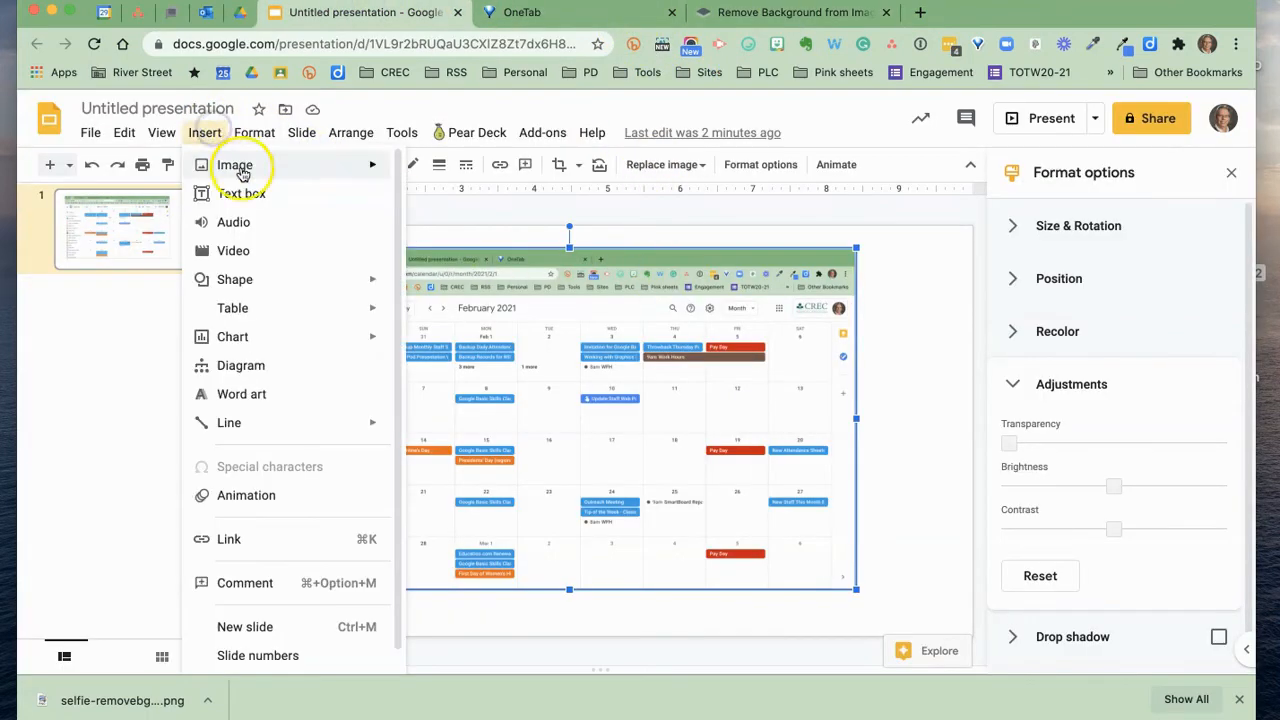
mouse_move(237, 166)
click(468, 172)
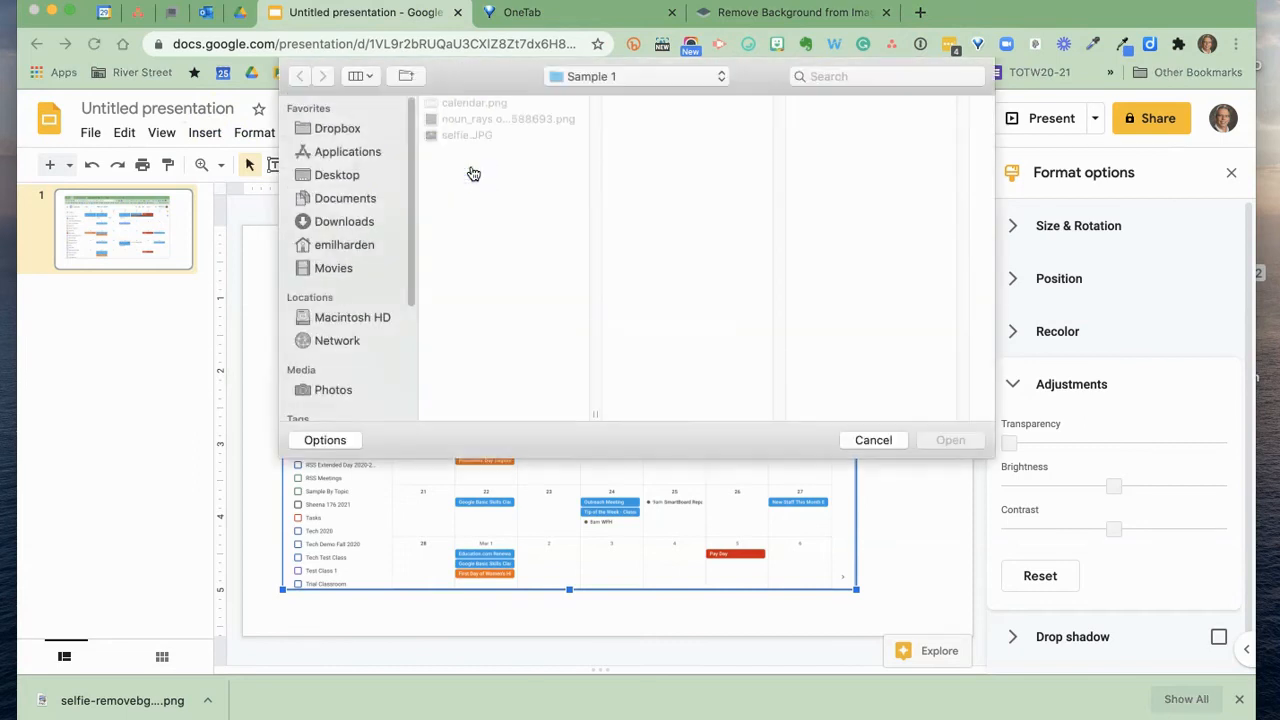
click(347, 222)
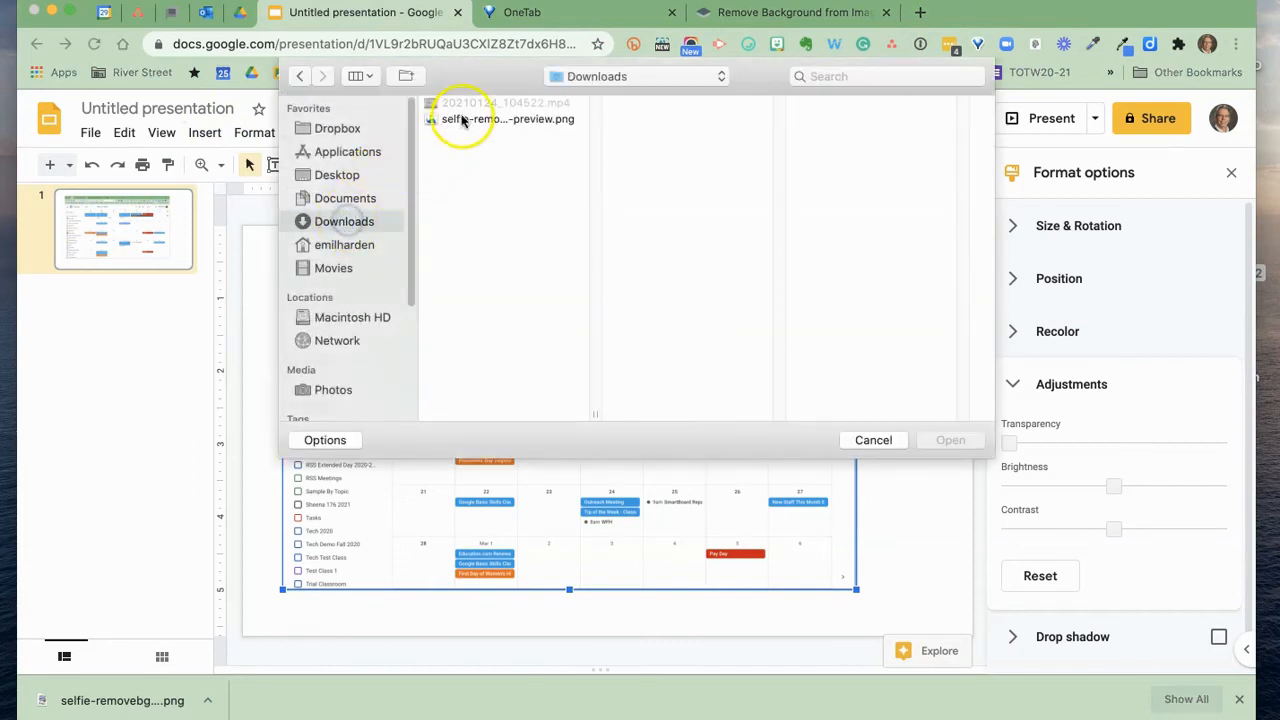
click(467, 120)
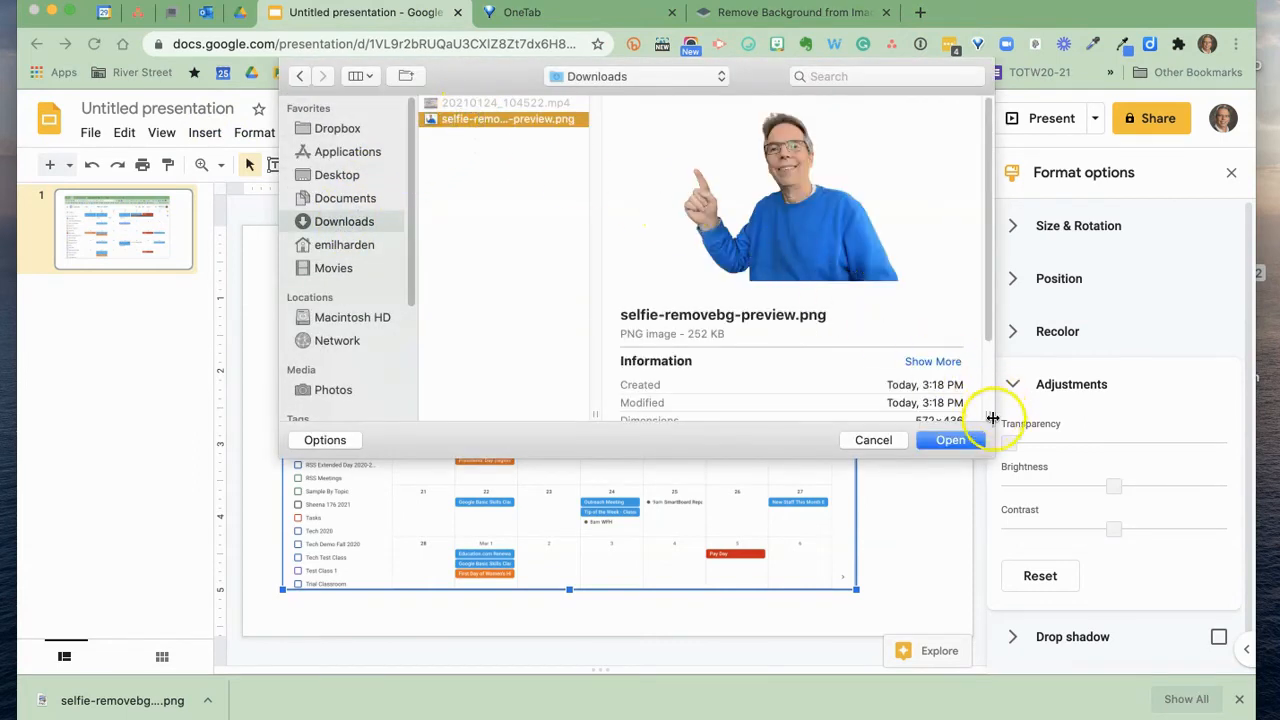
click(950, 440)
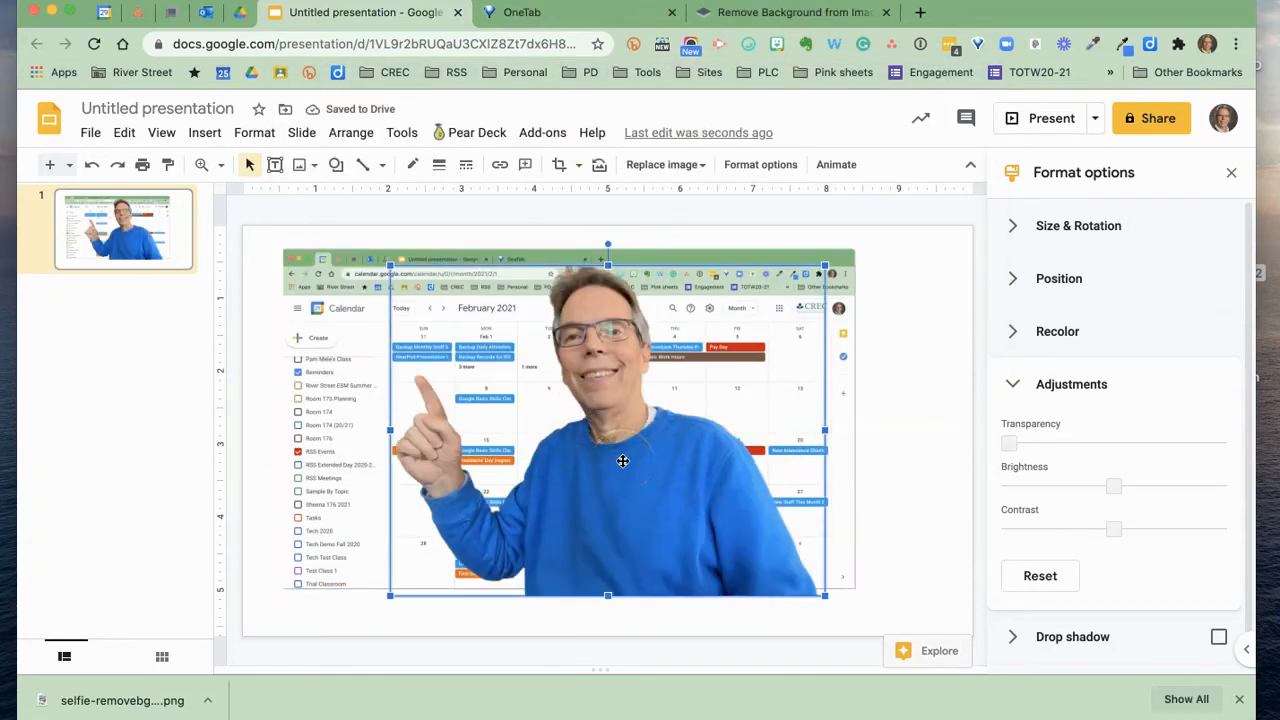
- Align the selfie cutout with the calendar's lower-right corner, scale it down proportionally, and deselect it
drag(619, 461, 648, 452)
drag(418, 259, 531, 417)
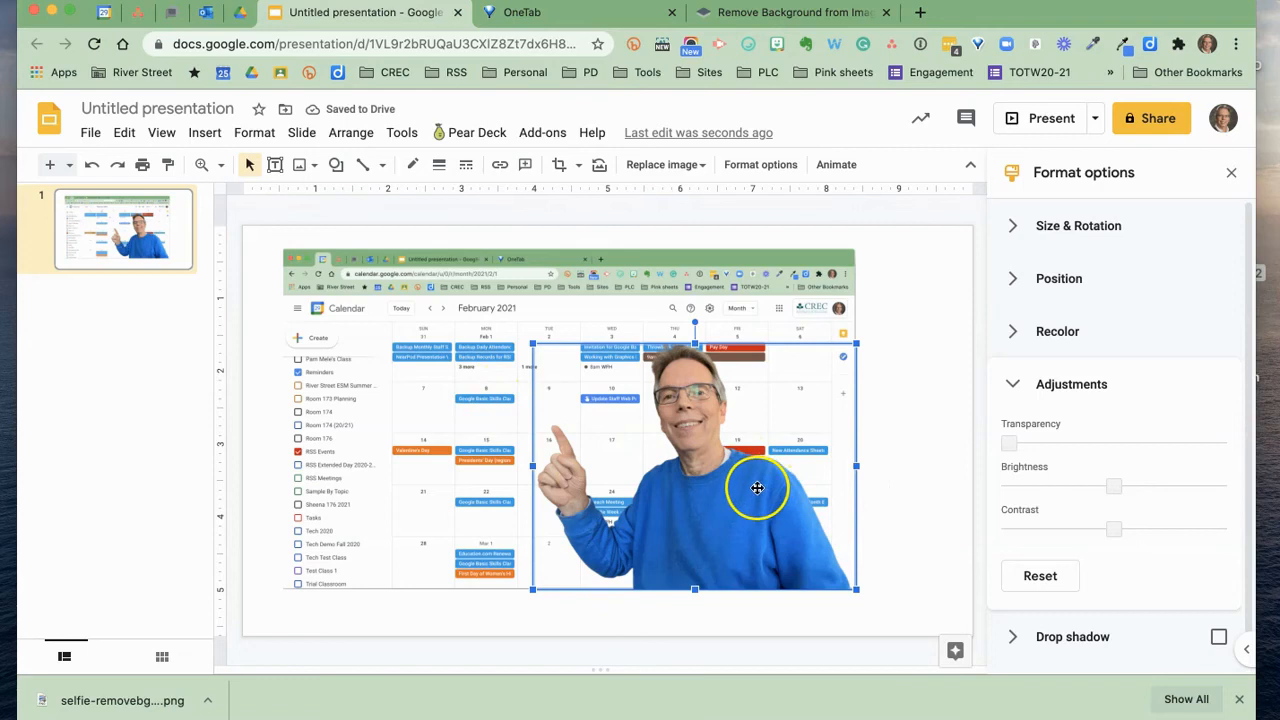
drag(531, 342, 557, 363)
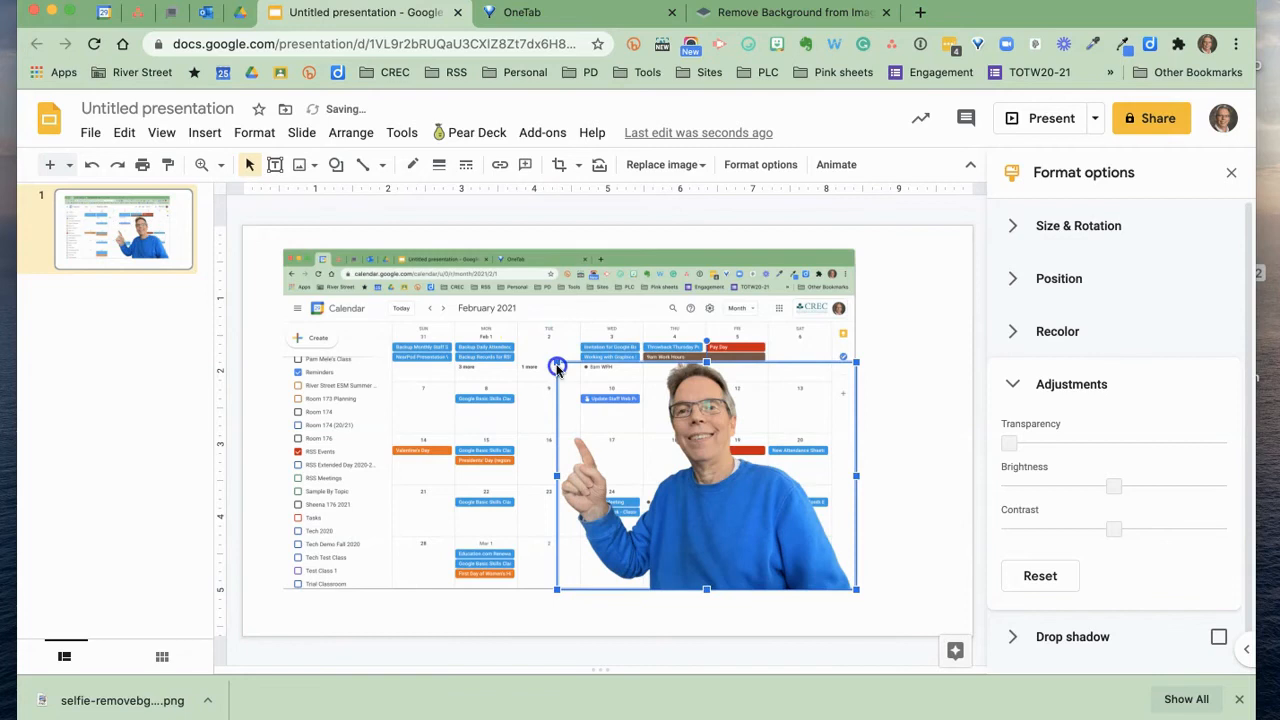
click(894, 392)
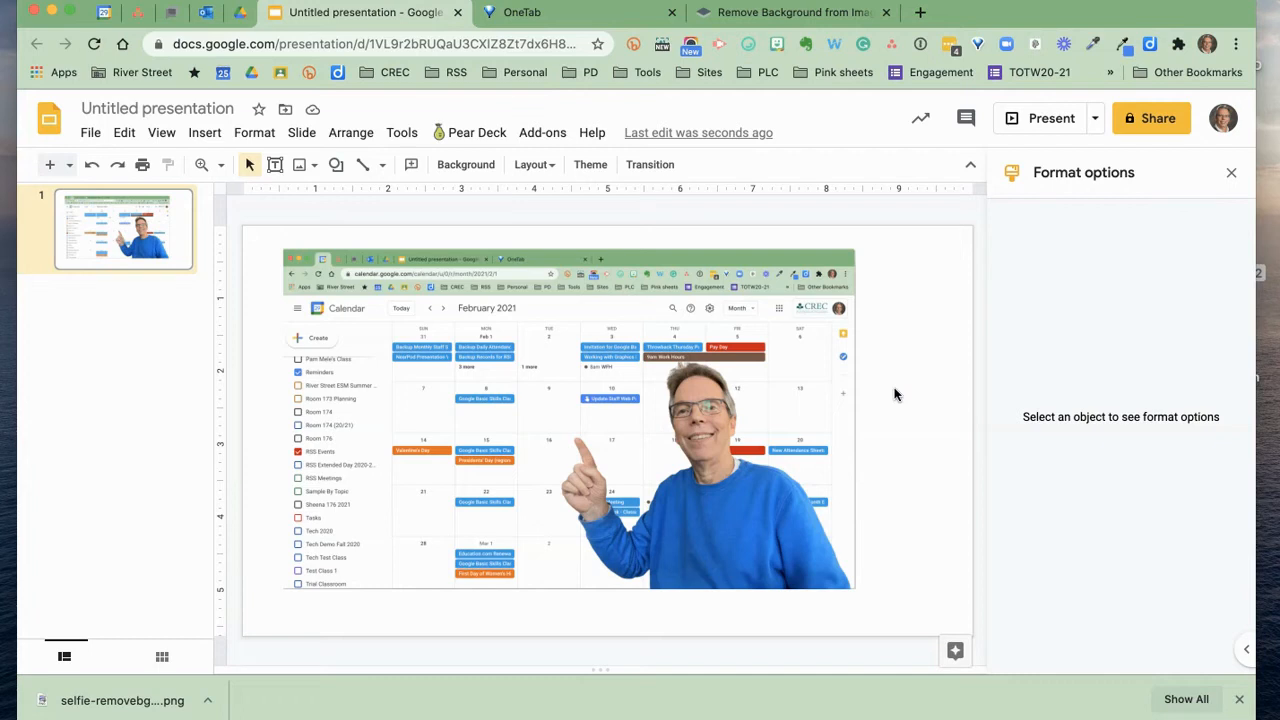
- Group the selfie cutout with the calendar screenshot and move the group slightly right and down on the slide
click(727, 514)
click(406, 417)
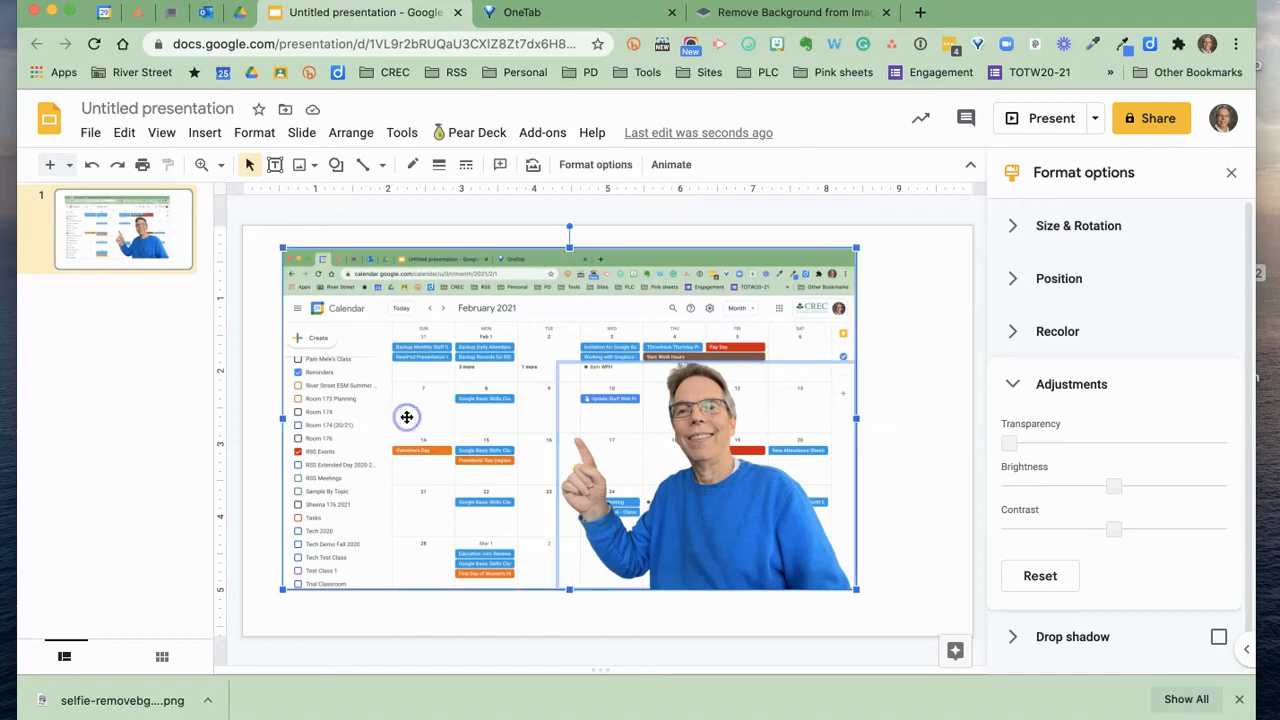
click(350, 132)
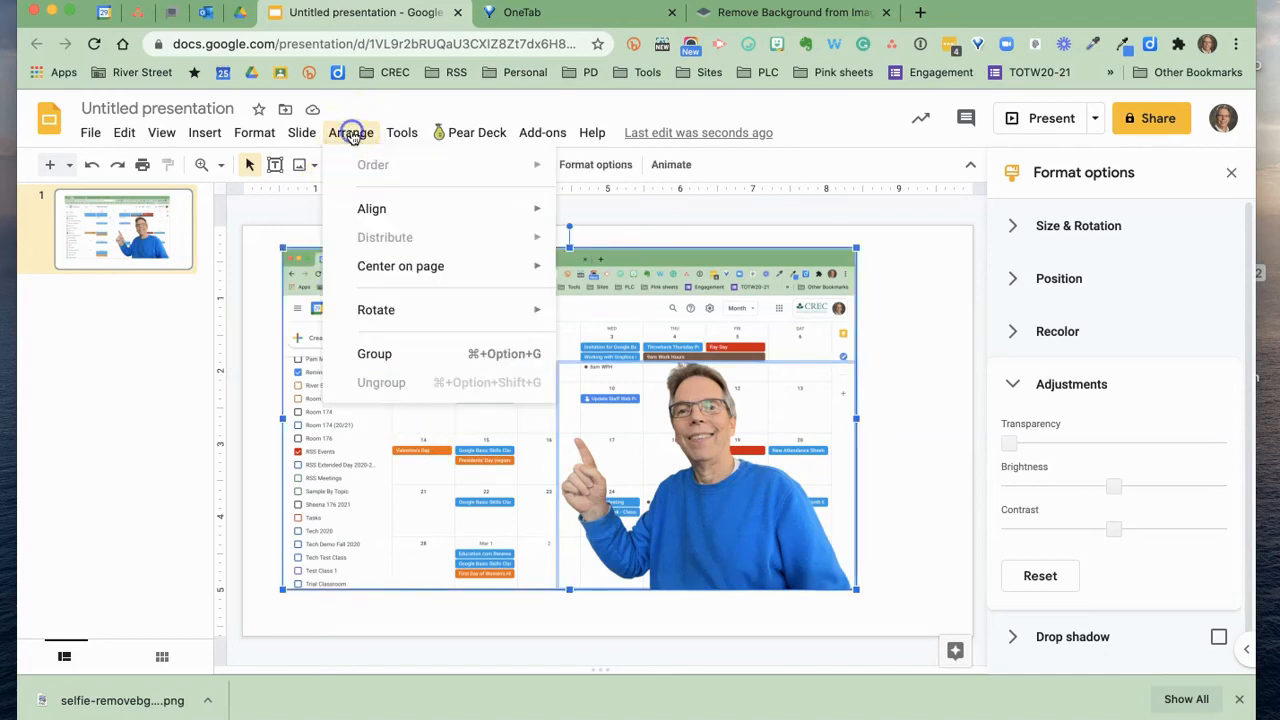
click(398, 358)
drag(475, 349, 512, 359)
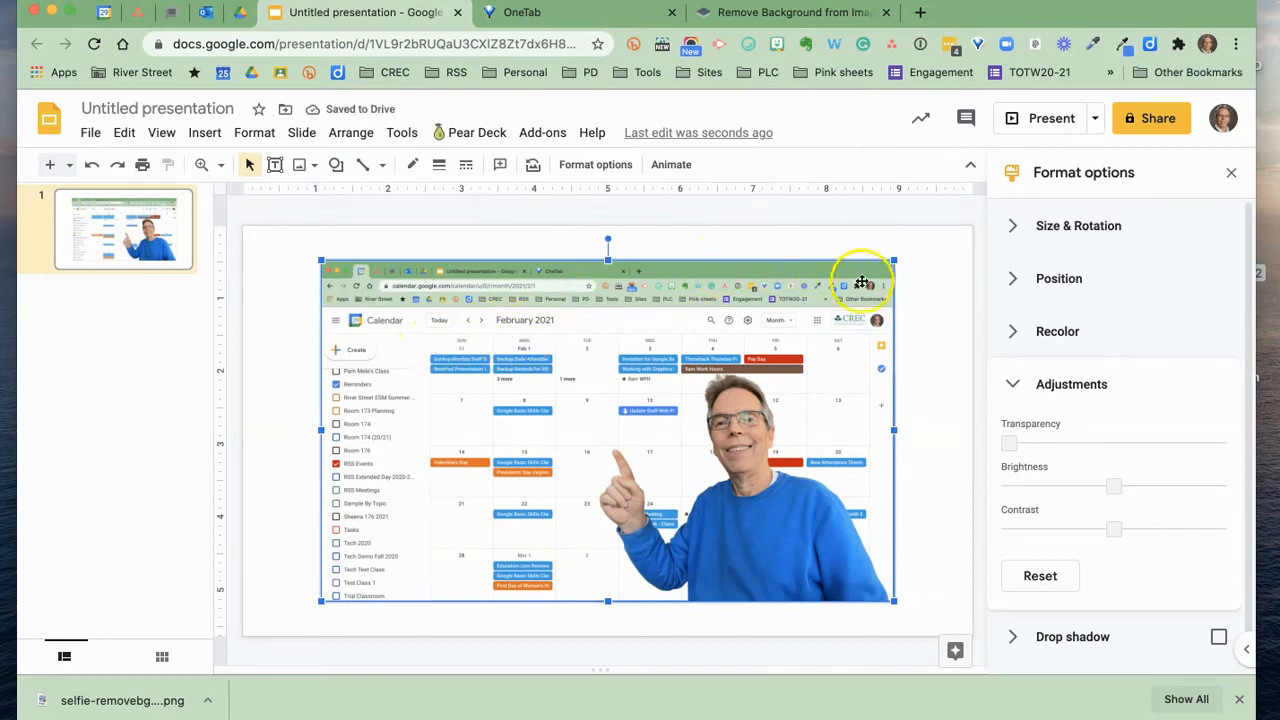
- Change the slide background to the light green radial gradient
right_click(925, 295)
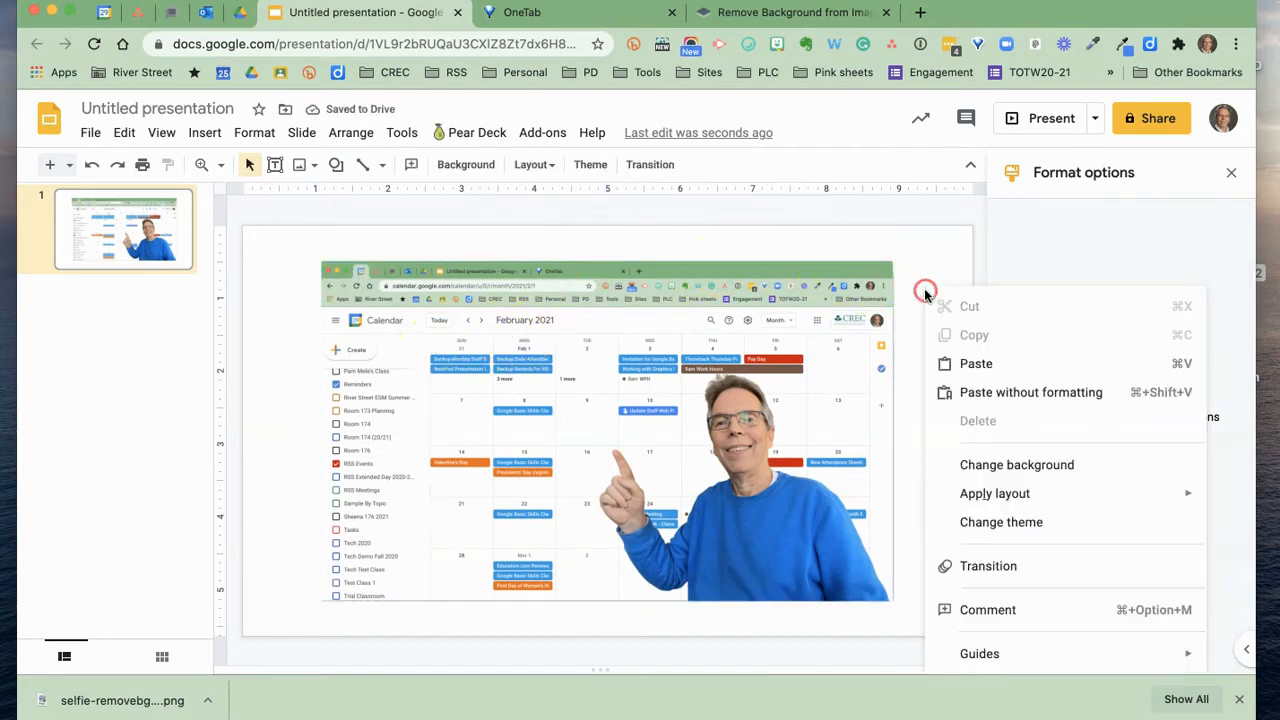
click(980, 464)
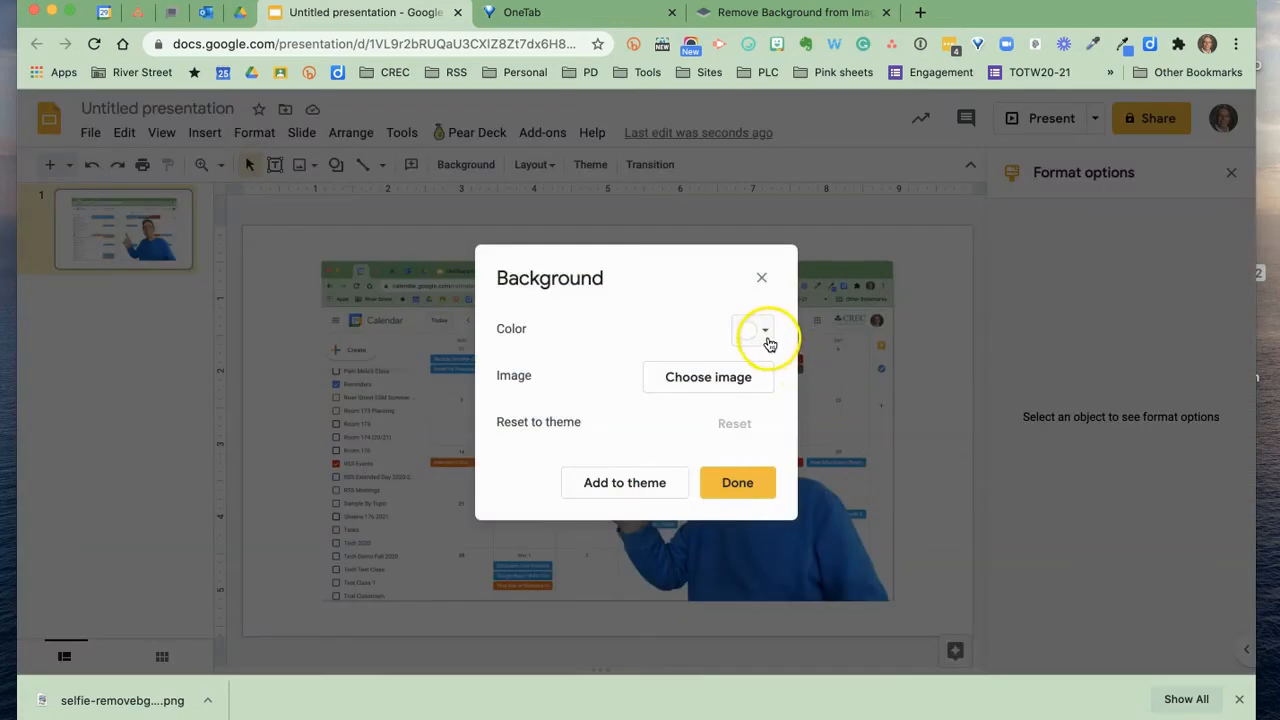
click(766, 332)
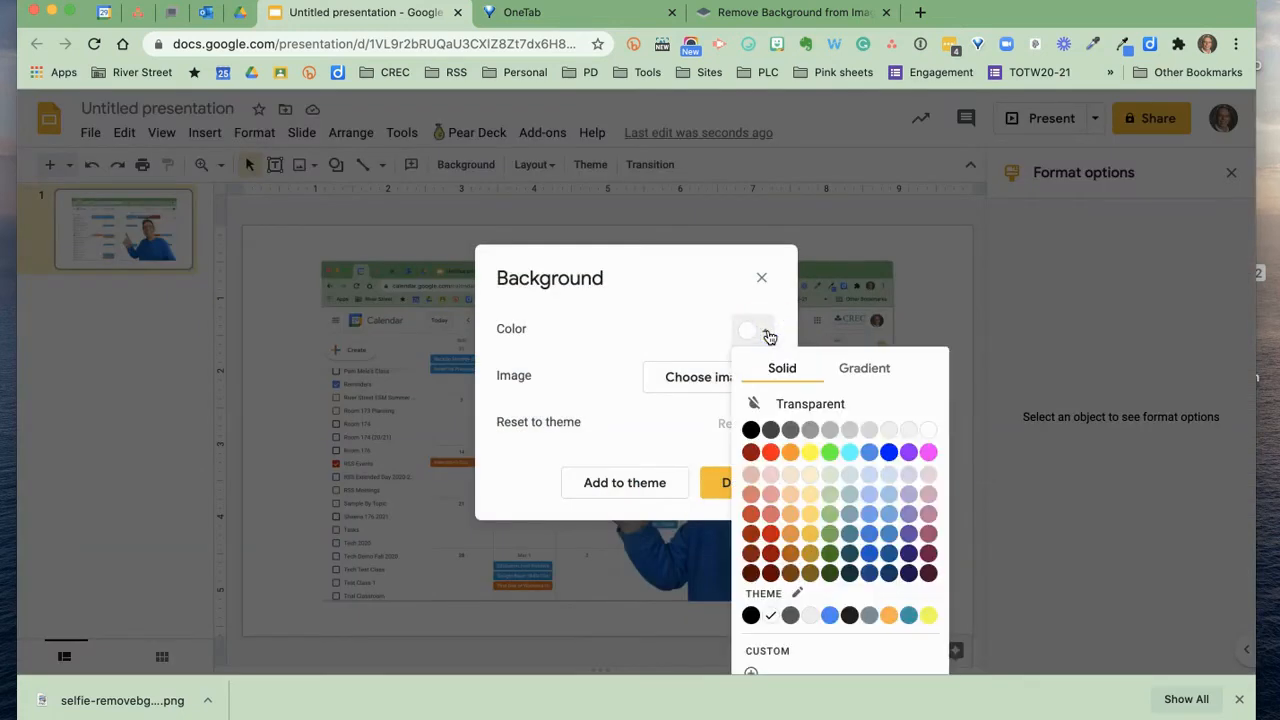
click(874, 369)
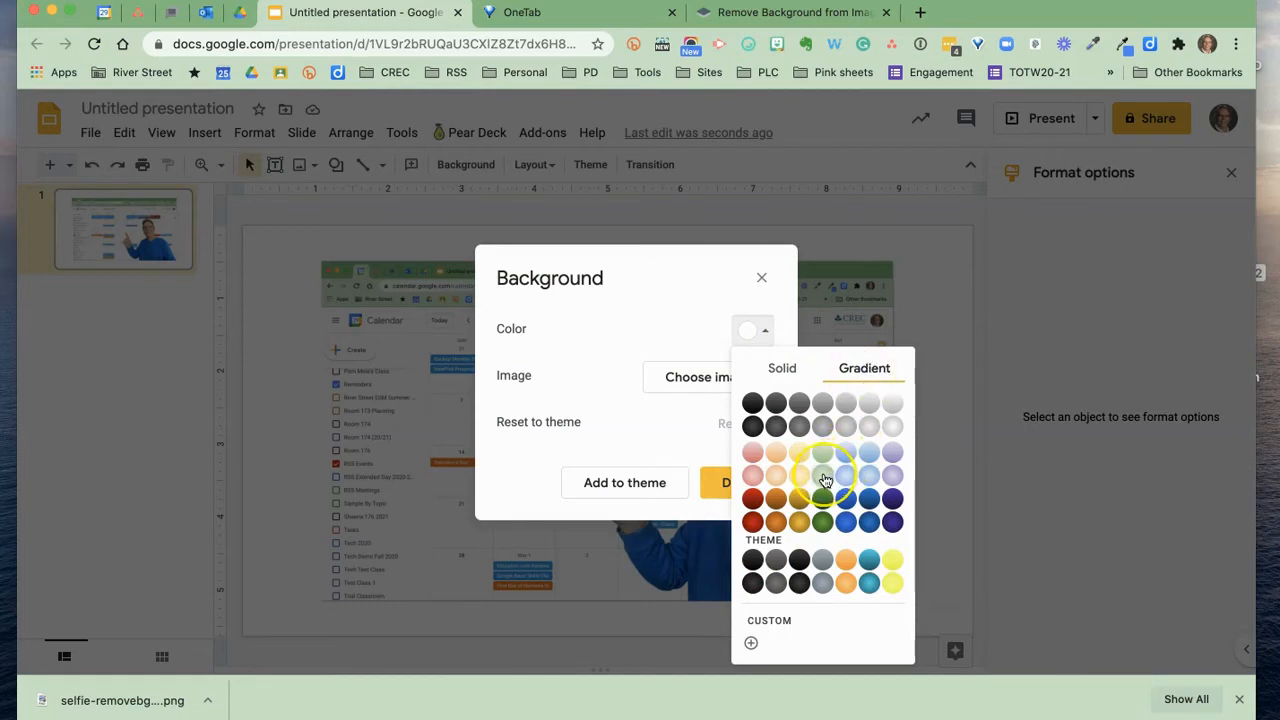
click(824, 481)
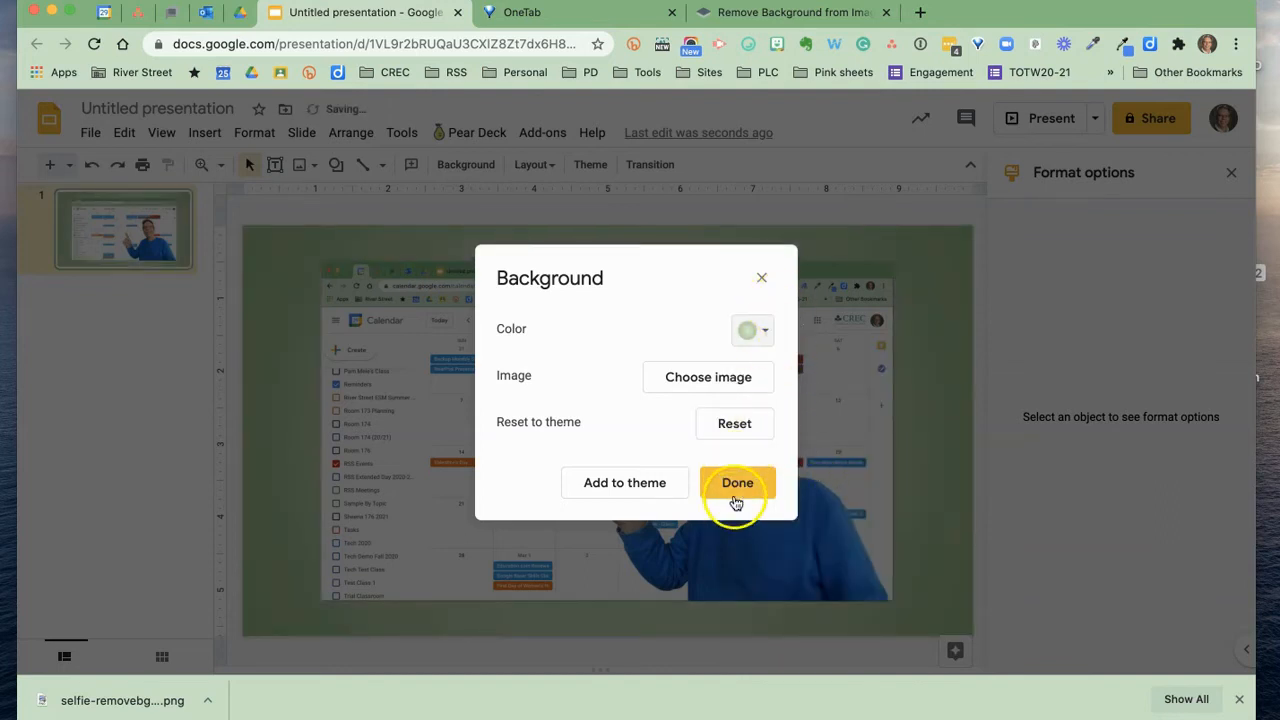
click(735, 488)
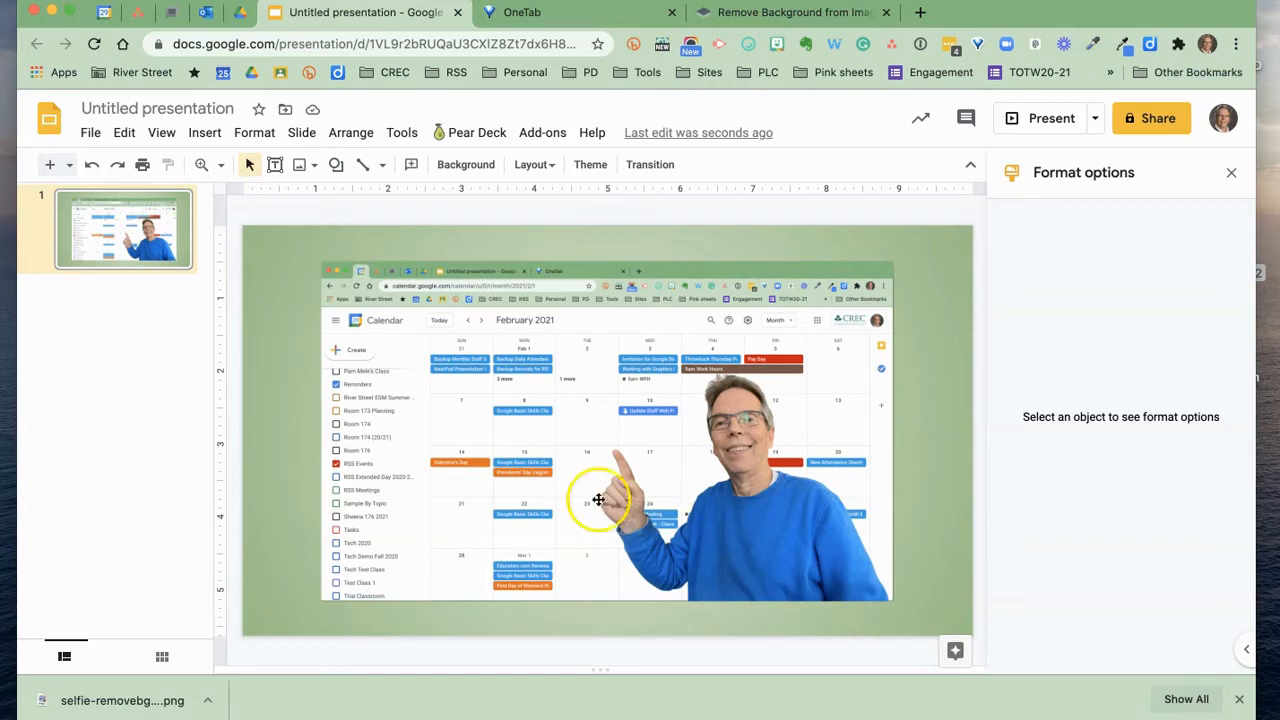
- Insert the black-and-white sunburst image from the Sample 1 folder inside Pics for part 2 on the Desktop
click(201, 134)
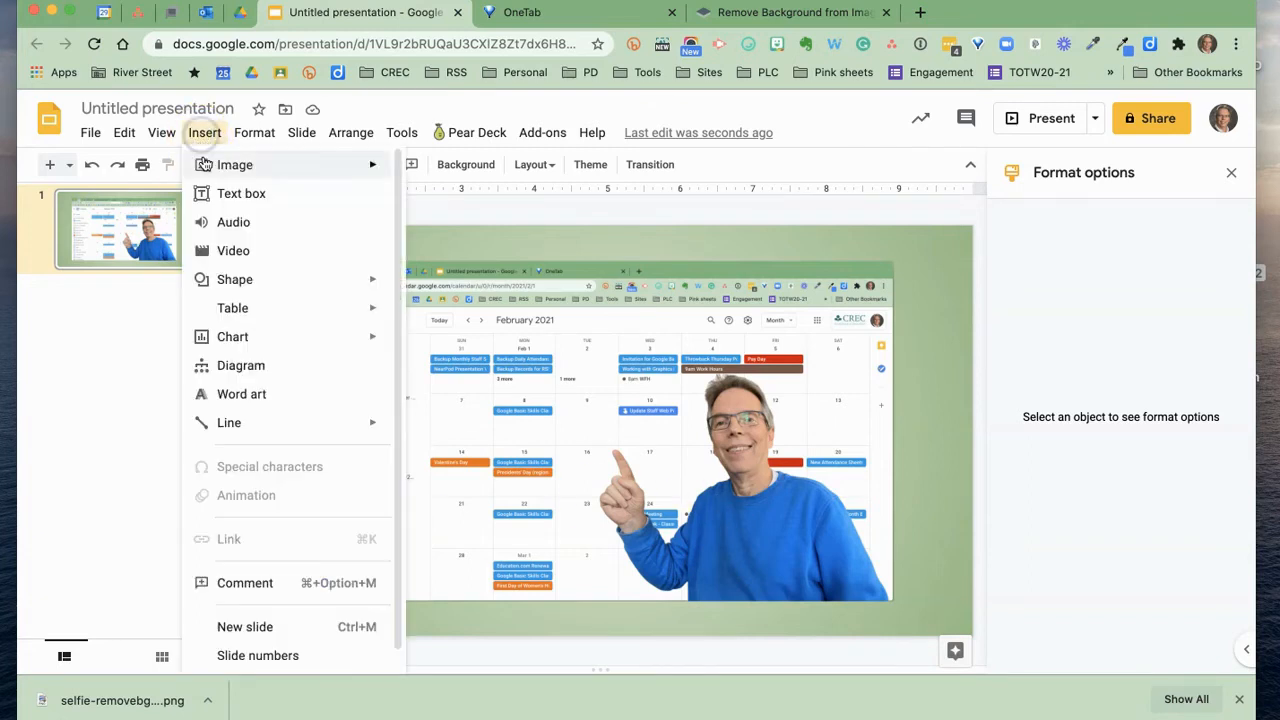
mouse_move(343, 163)
click(472, 174)
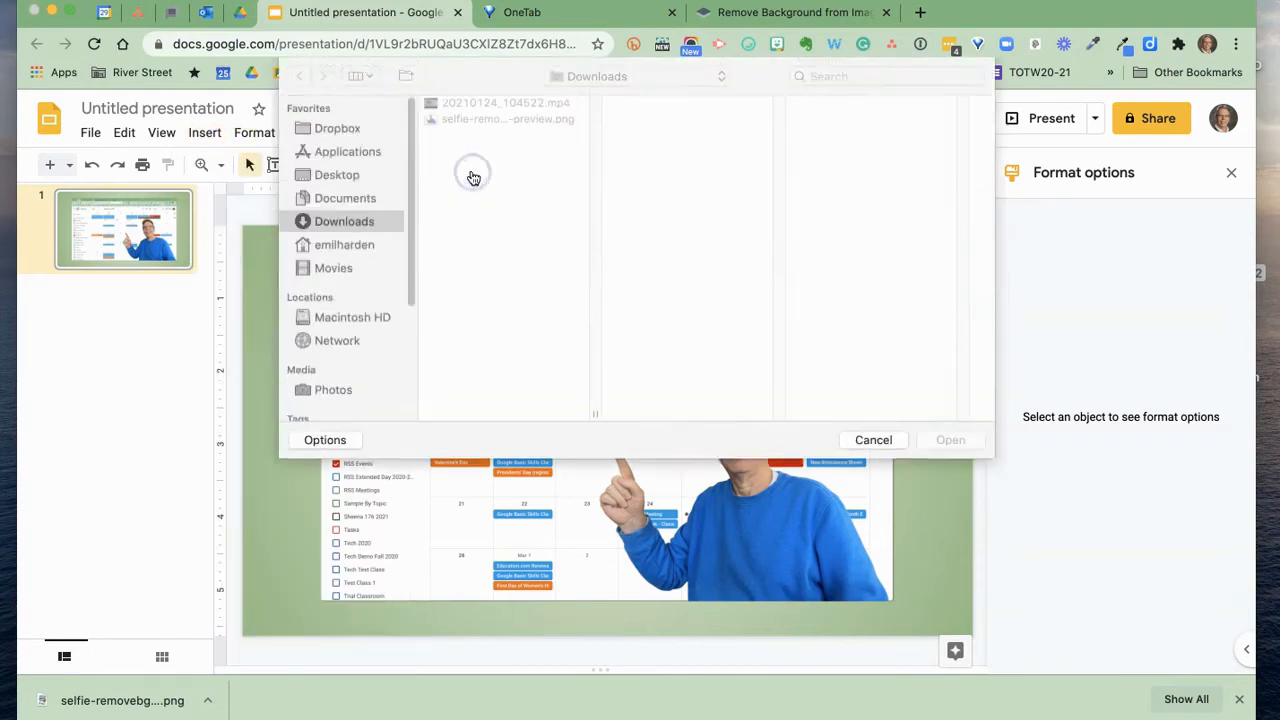
click(348, 177)
click(477, 119)
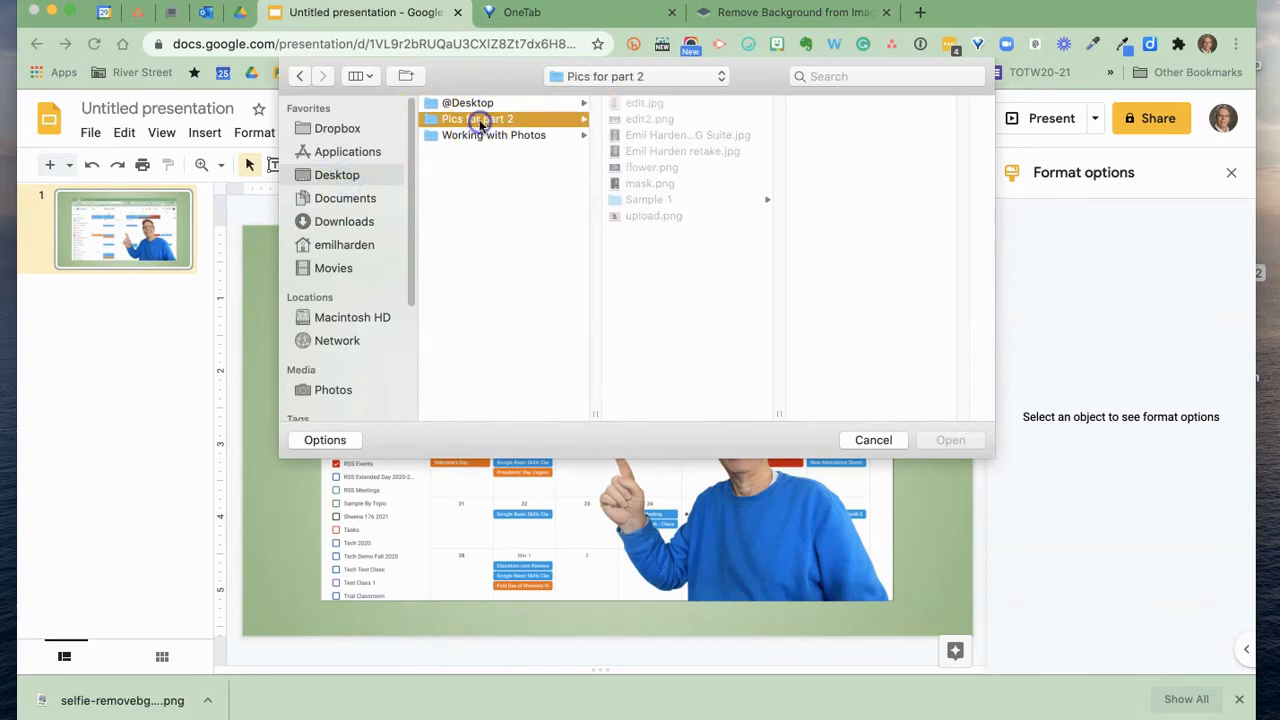
click(644, 199)
click(828, 119)
click(947, 442)
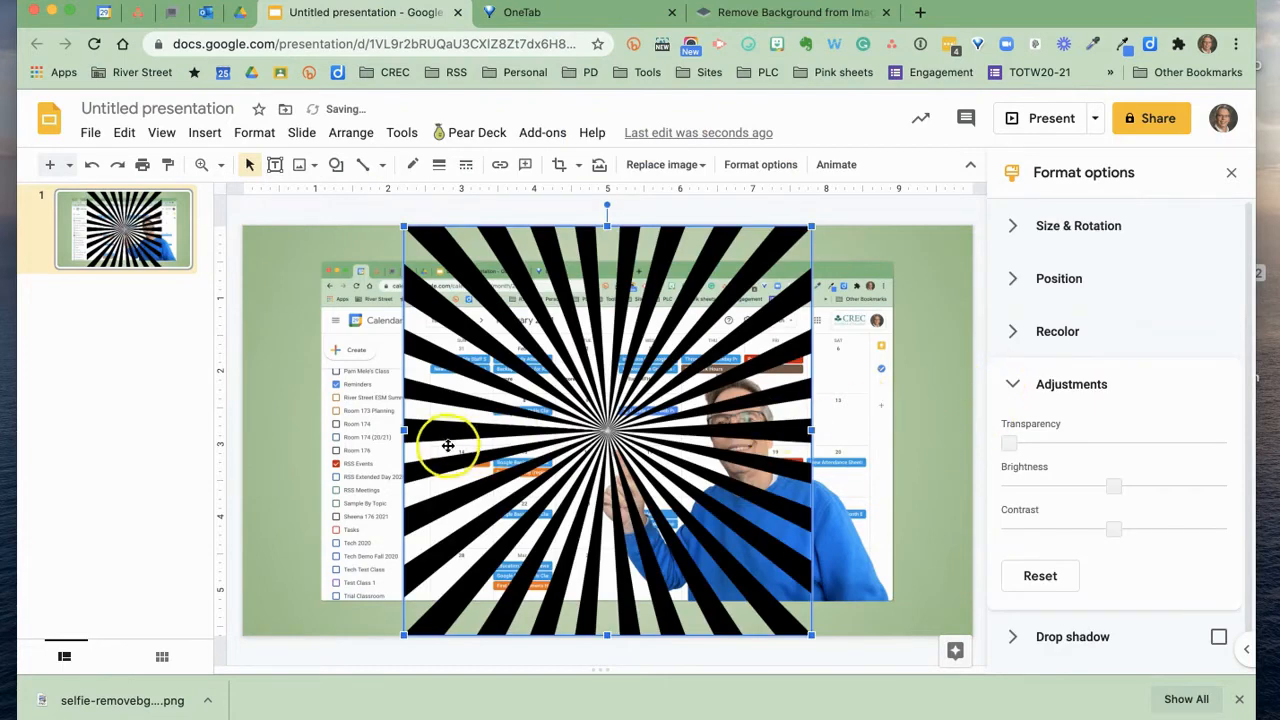
- Stretch the sunburst image to the full width of the slide and raise its transparency until only faint rays remain
drag(404, 430, 243, 430)
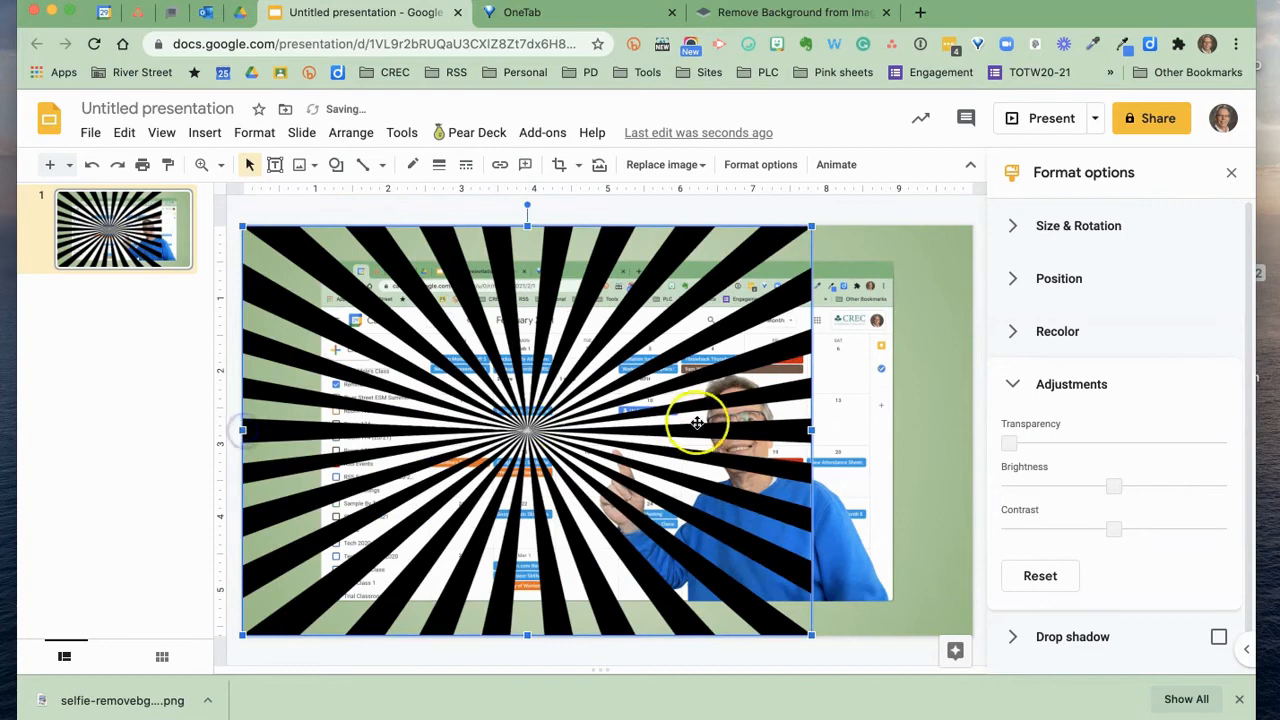
drag(812, 430, 1212, 444)
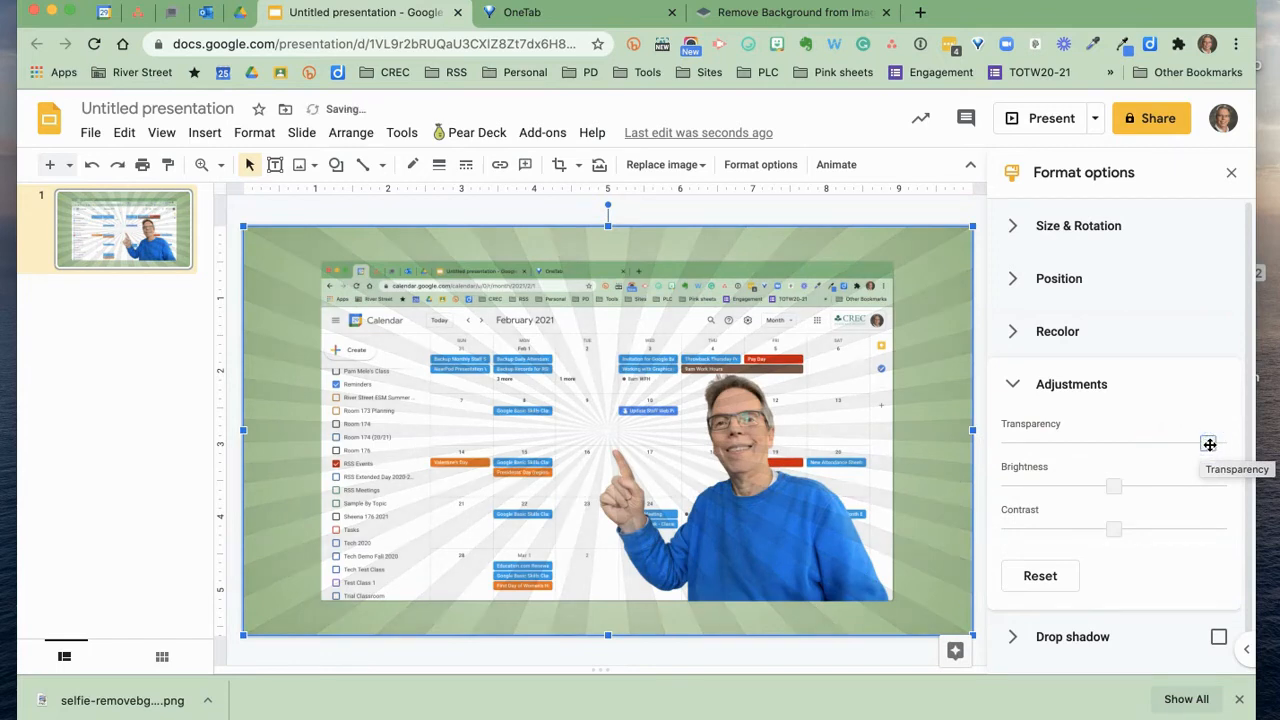
- Send the sunburst image to the back, behind the calendar and selfie group, and deselect it
click(356, 134)
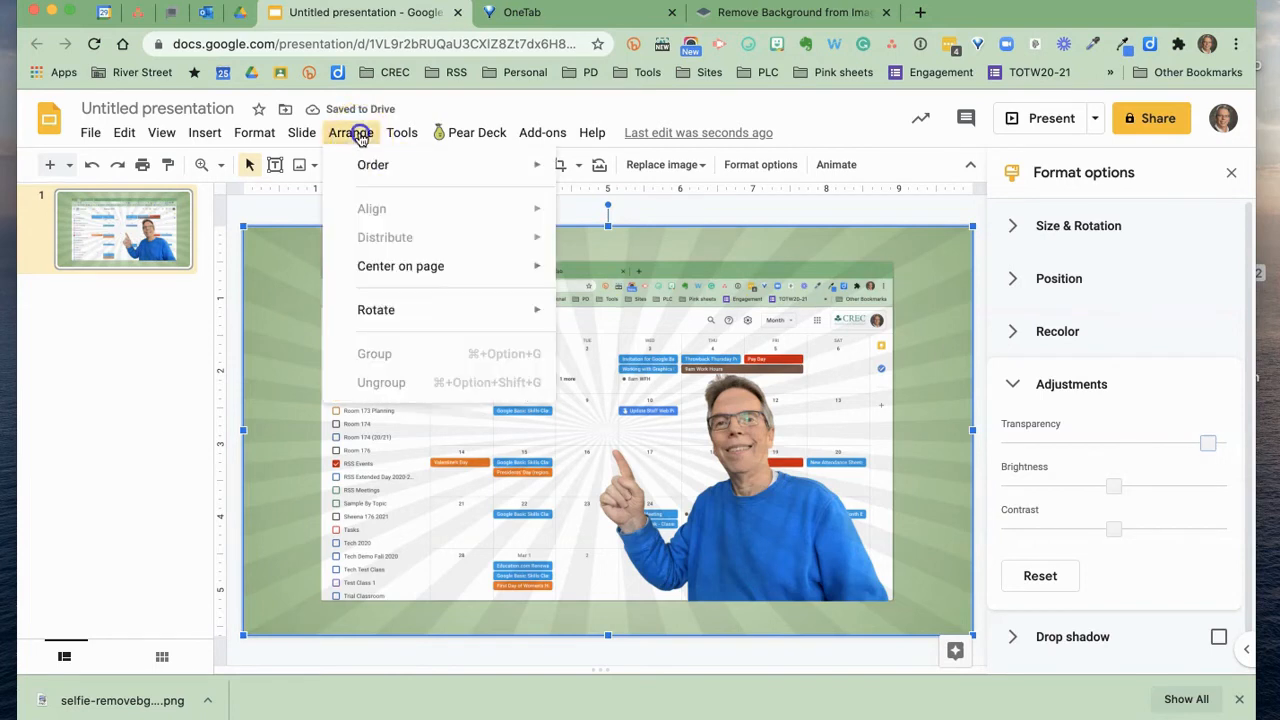
mouse_move(373, 164)
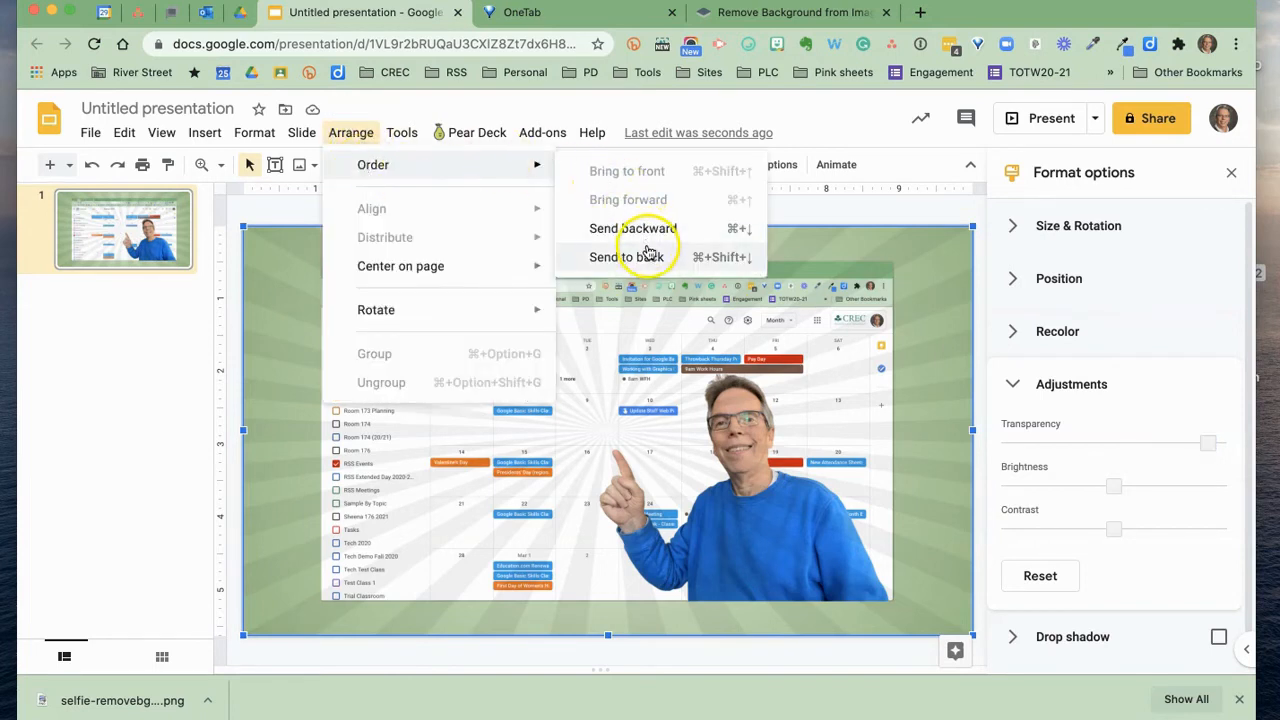
click(651, 256)
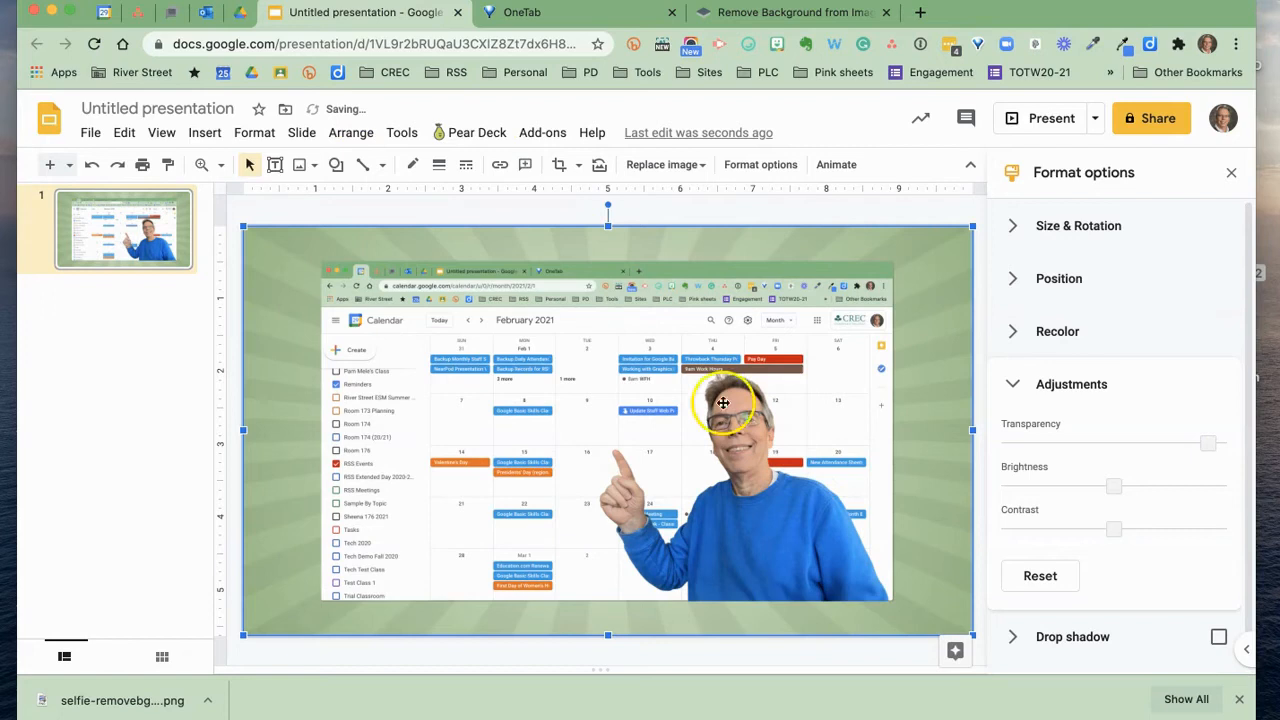
click(807, 650)
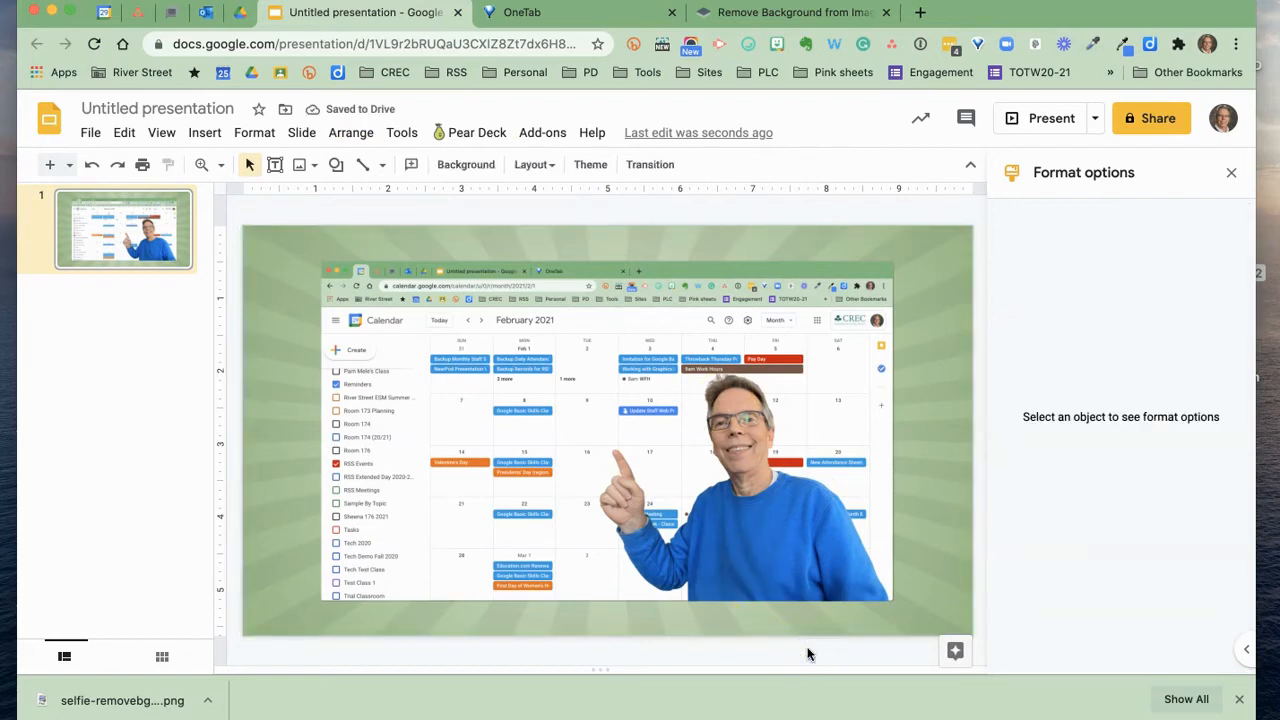
- Enable a drop shadow on the calendar and selfie group and expand the shadow settings
click(578, 435)
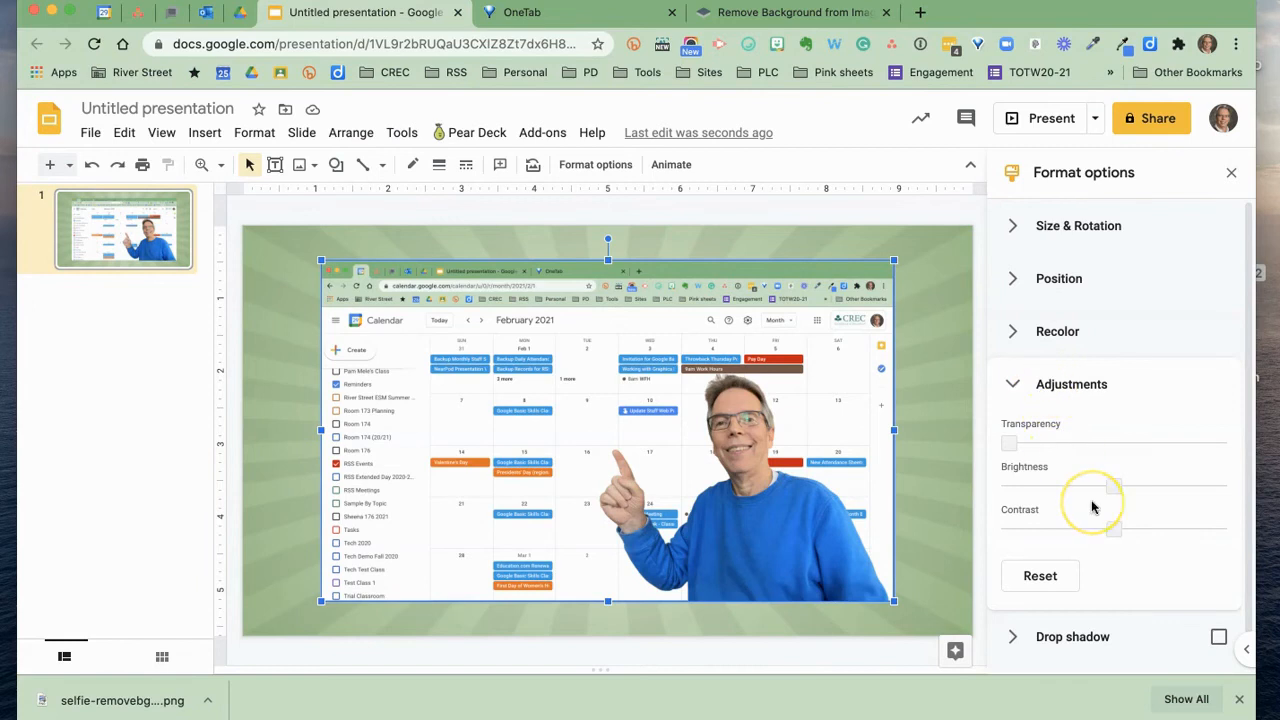
scroll(1093, 507, down, 1)
click(1219, 597)
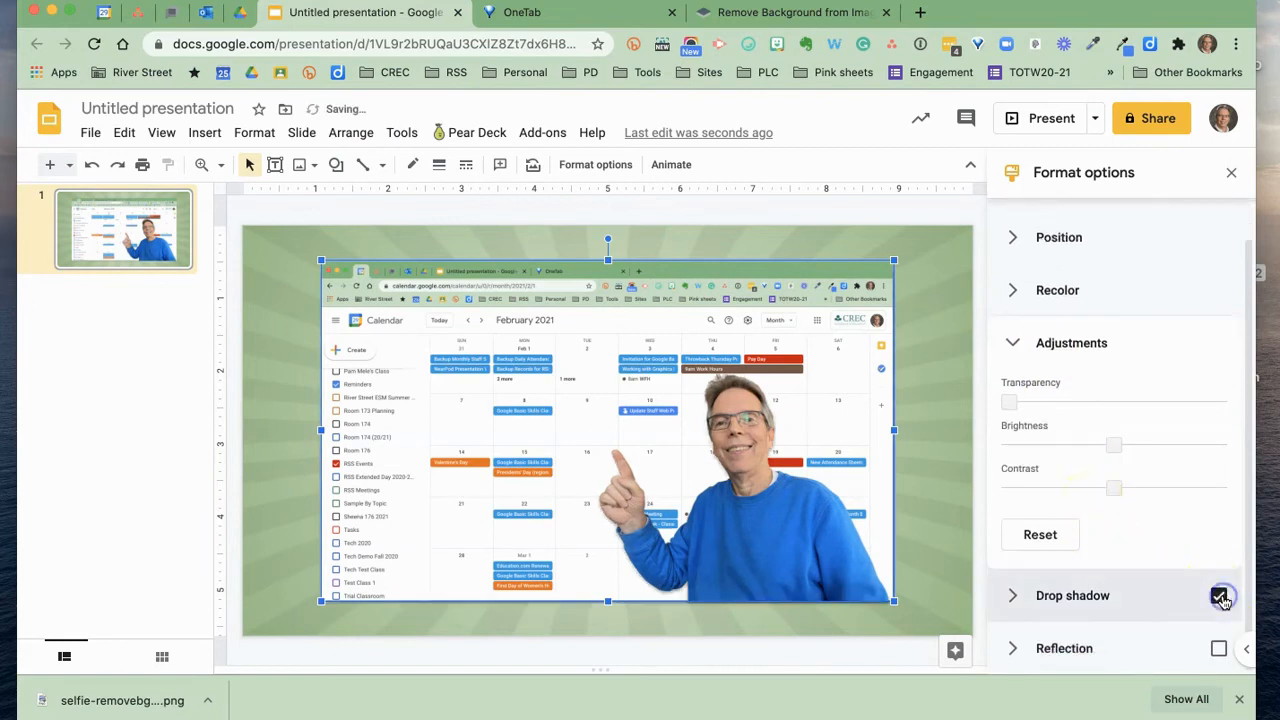
click(1014, 597)
scroll(1094, 500, down, 5)
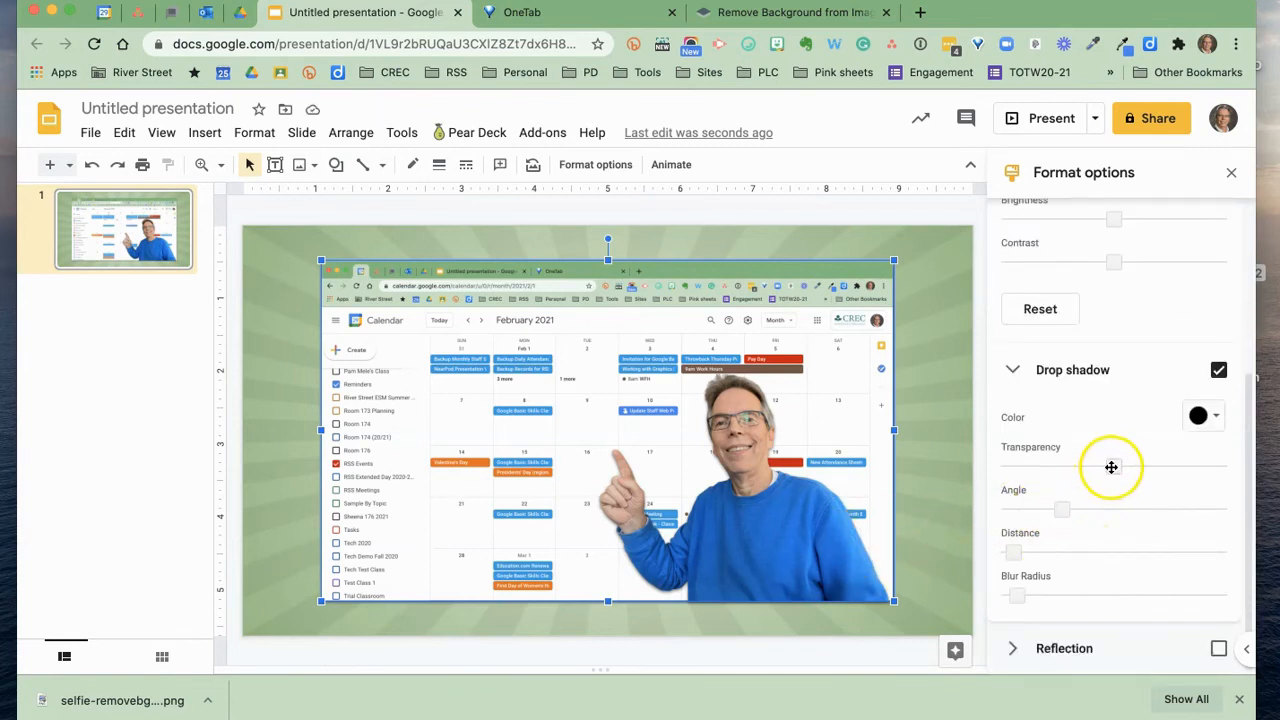
- Fine-tune the group's drop shadow with a slightly larger distance, a slightly smaller angle and a little over half transparency, then deselect the group
drag(1111, 467, 985, 470)
drag(1012, 552, 1030, 551)
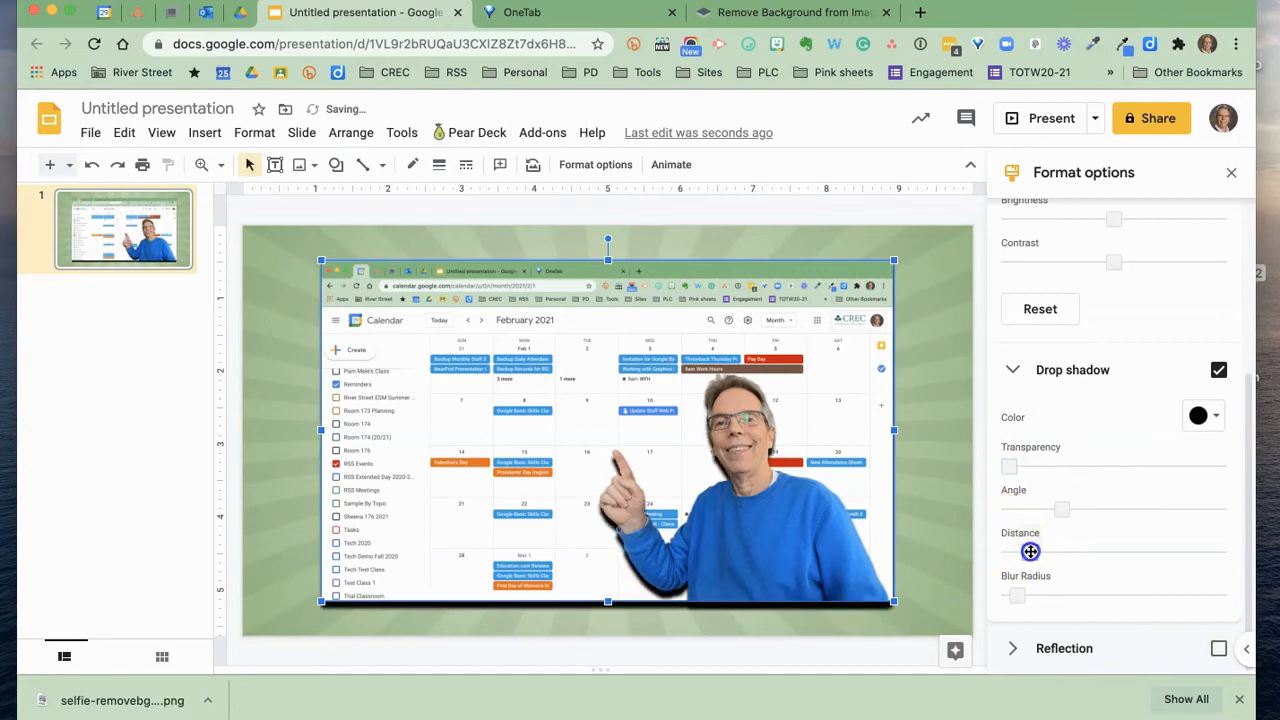
drag(1064, 507, 1050, 508)
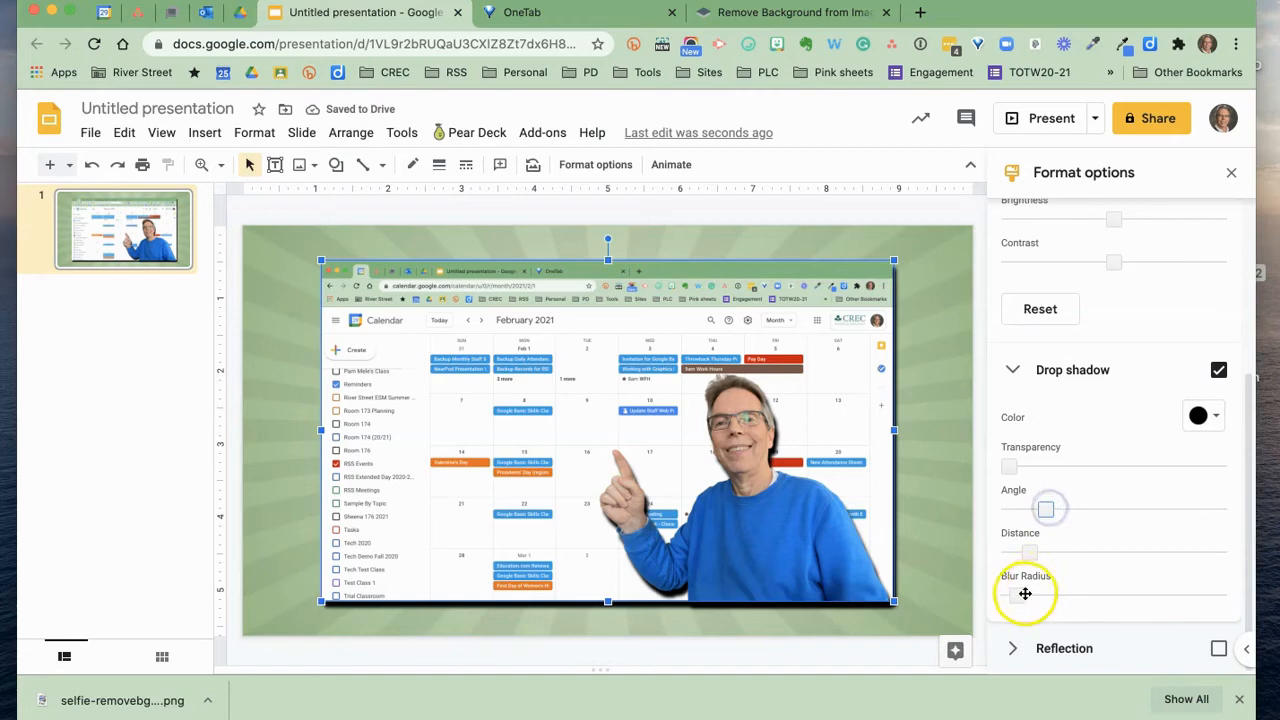
drag(1033, 556, 1029, 556)
drag(1009, 465, 1141, 467)
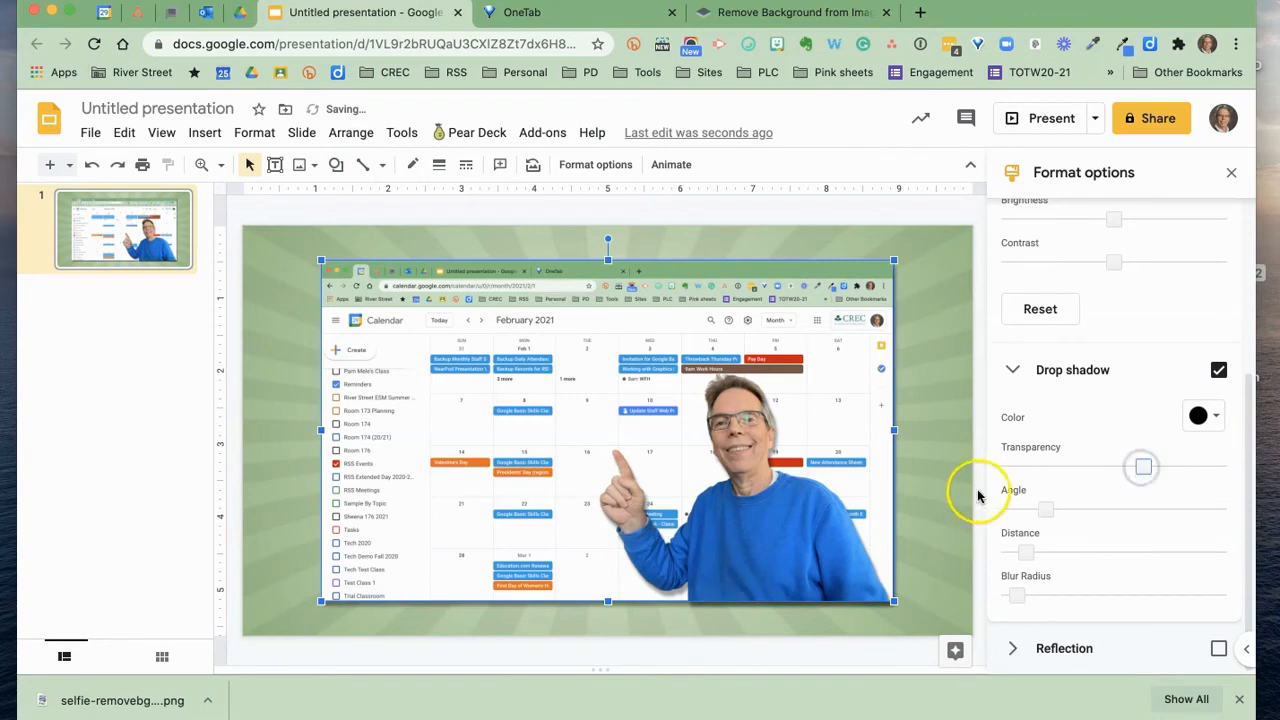
click(964, 487)
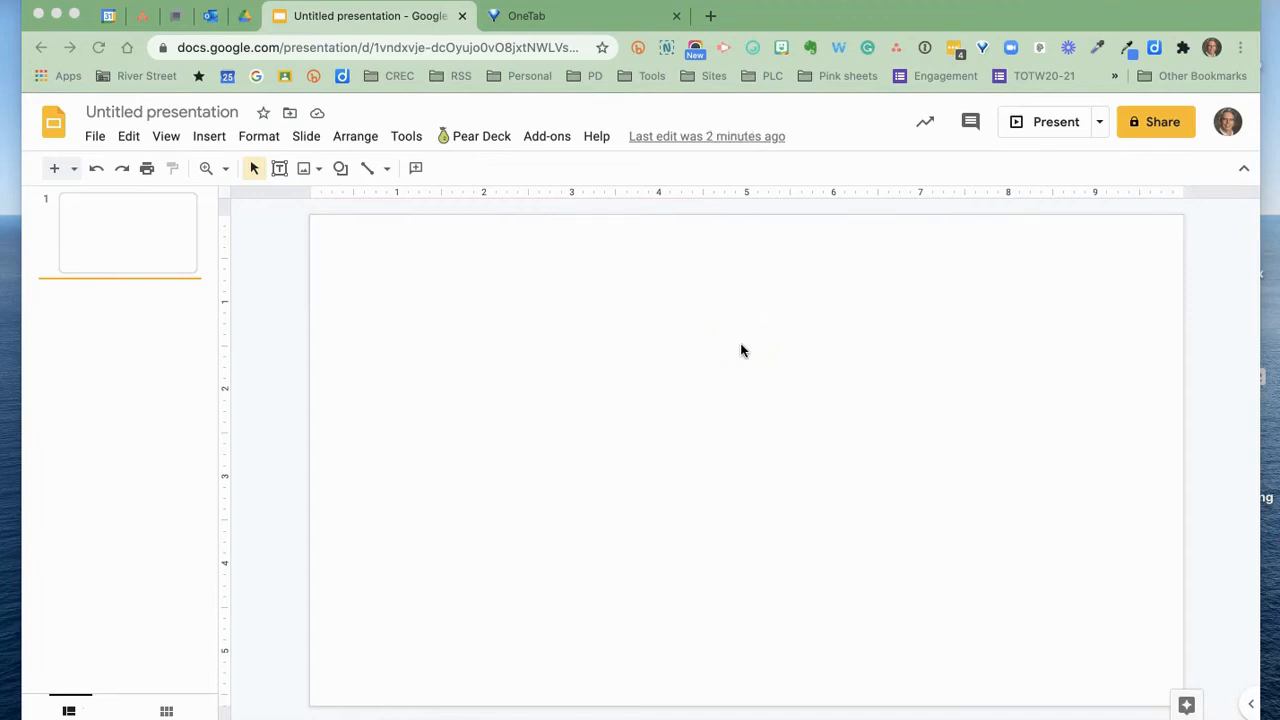
- Insert flower.png from the Pics for part 2 folder onto the blank slide of the new presentation
click(209, 137)
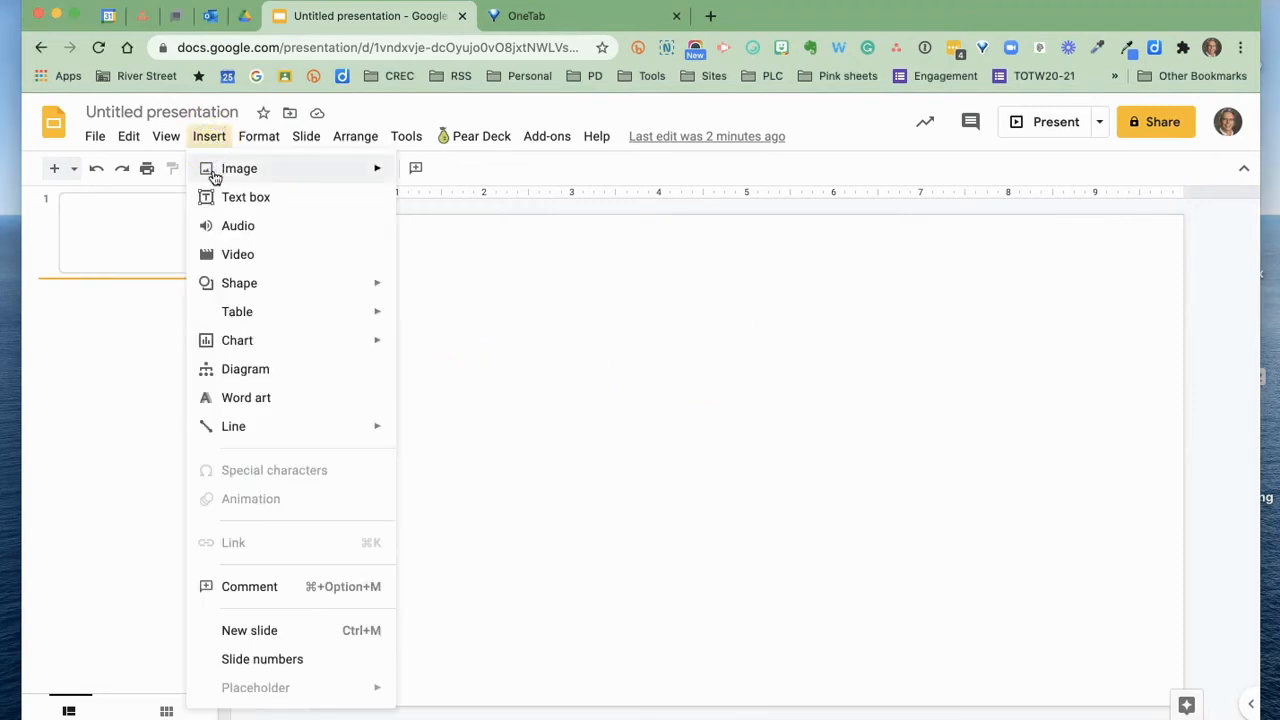
mouse_move(229, 172)
click(517, 176)
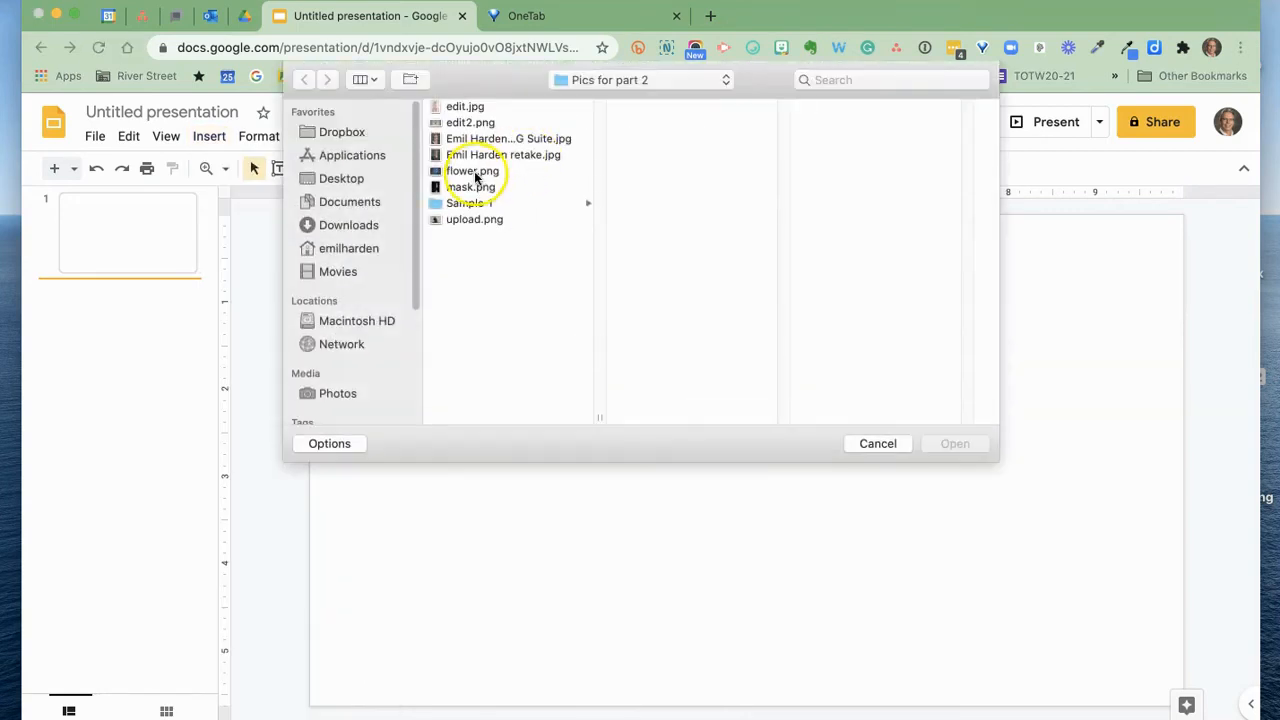
click(476, 172)
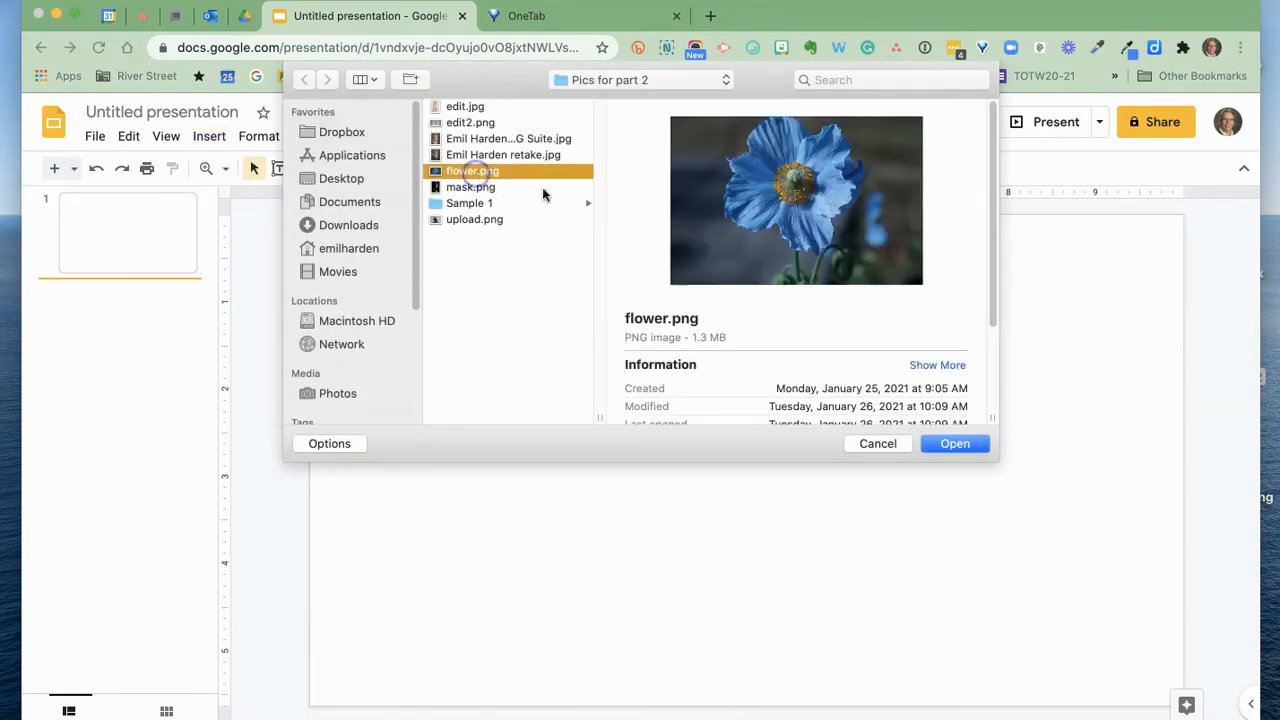
click(955, 444)
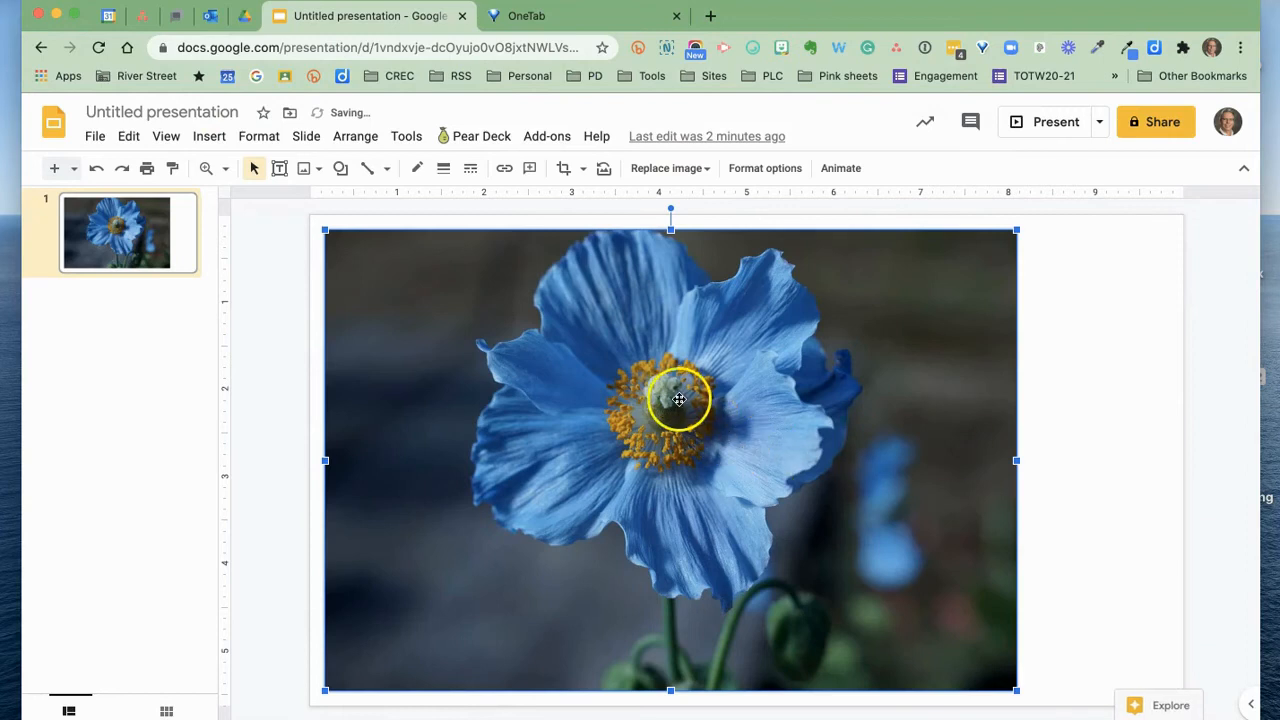